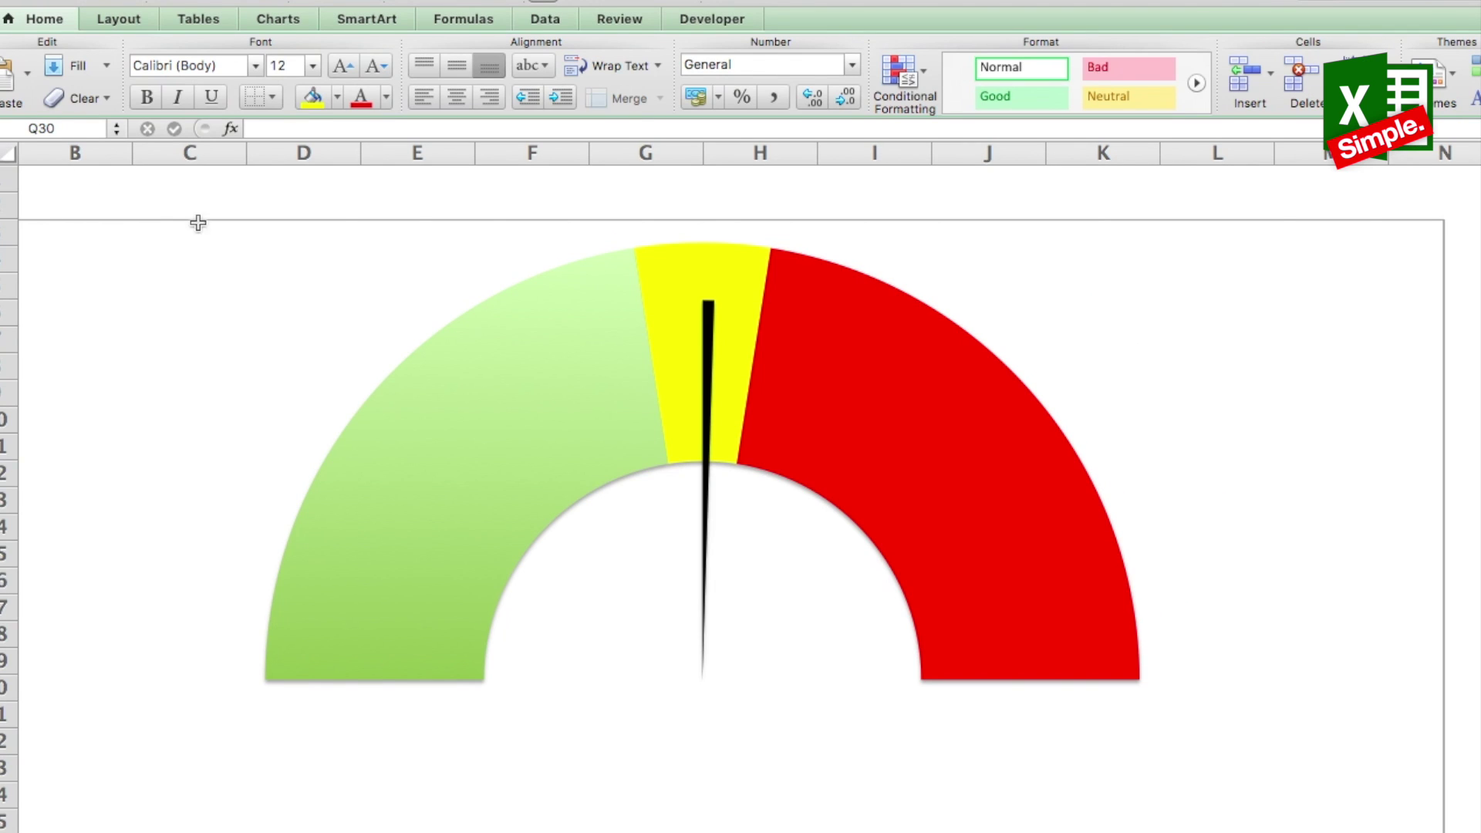
Preview the Speedometer gauge, then browse the Pie and Other chart galleries on the Charts tab.
mouse_move(794, 347)
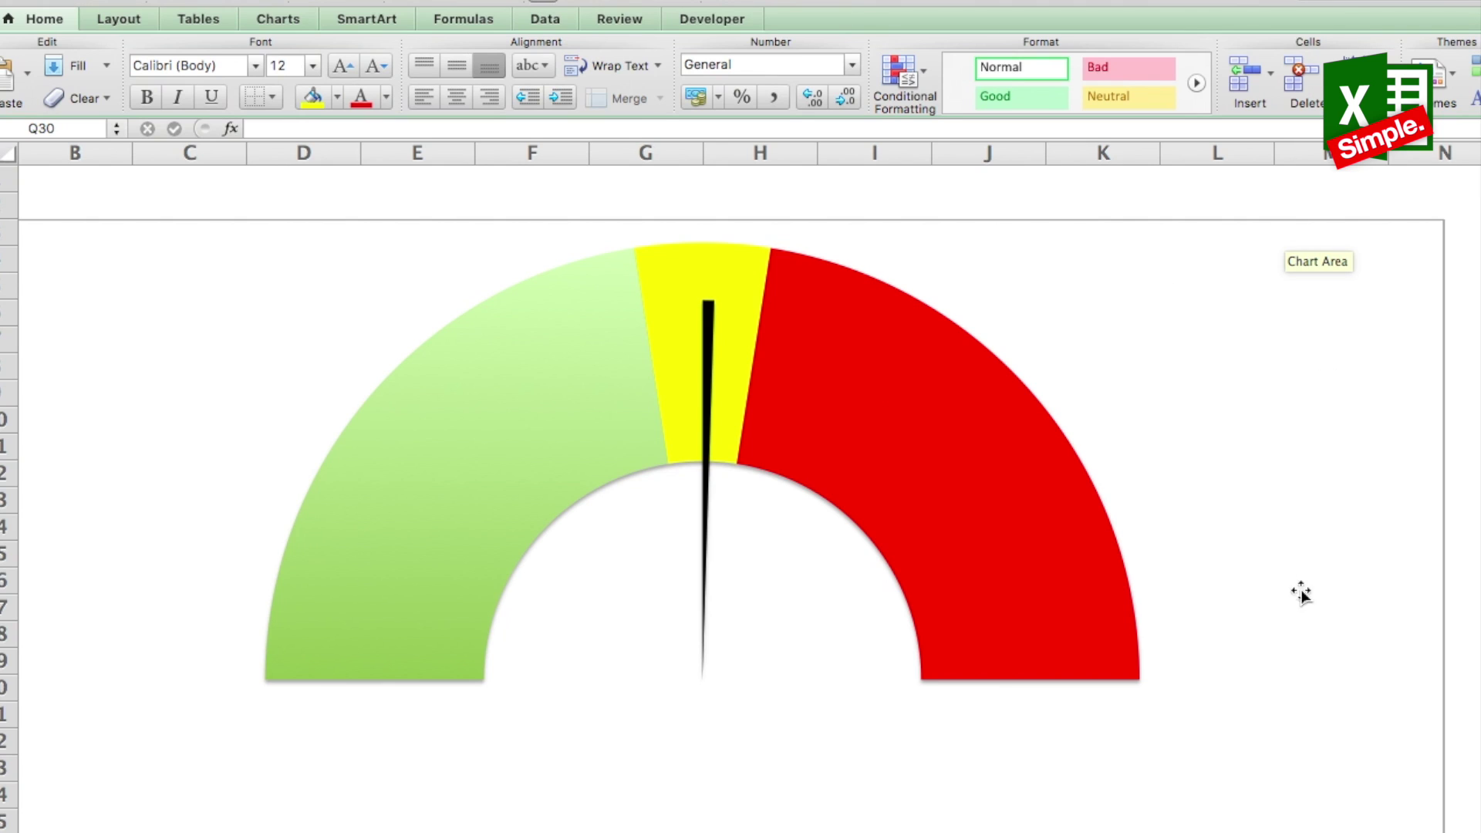
mouse_move(434, 638)
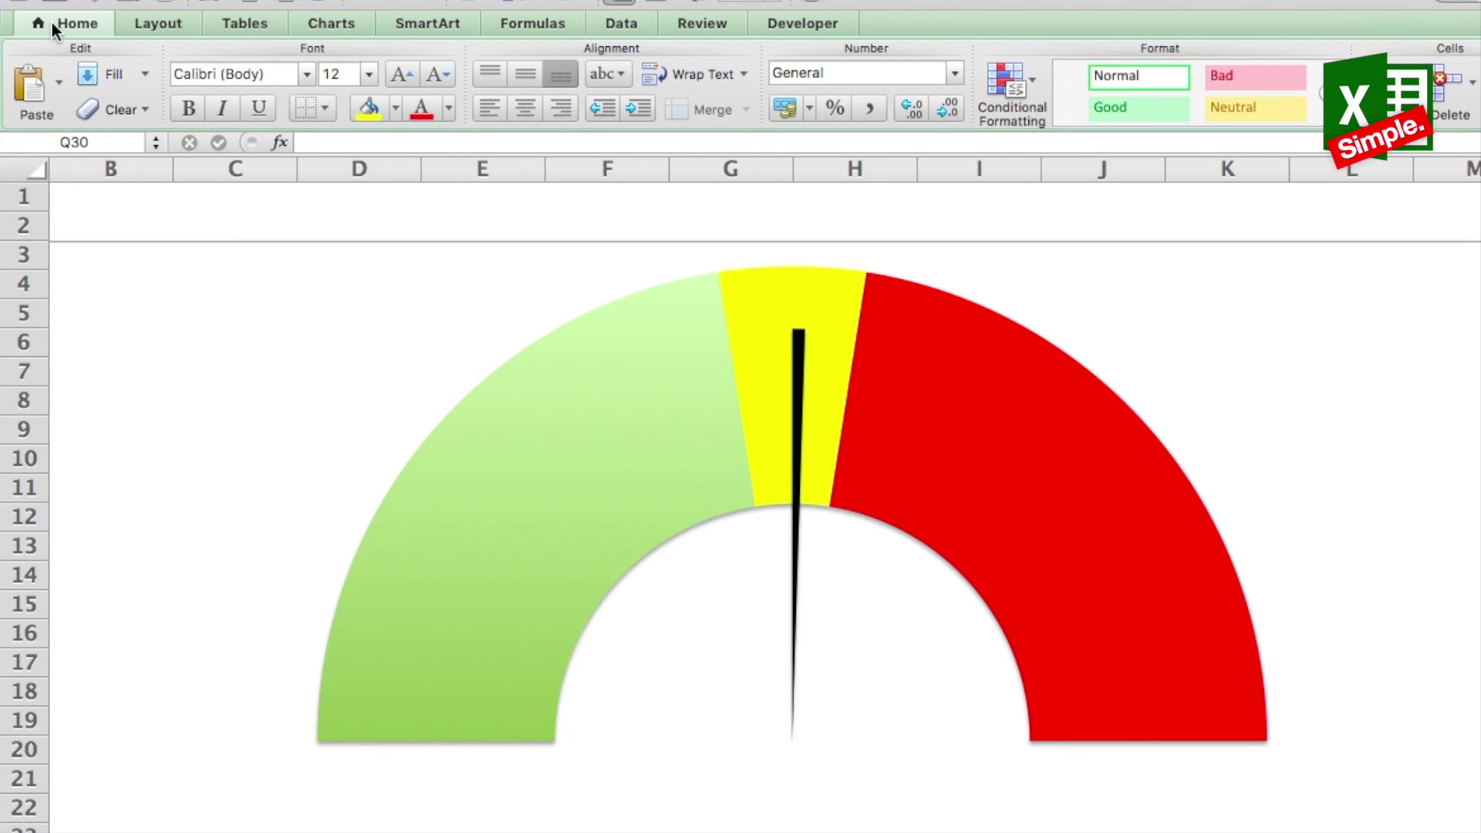
click(320, 24)
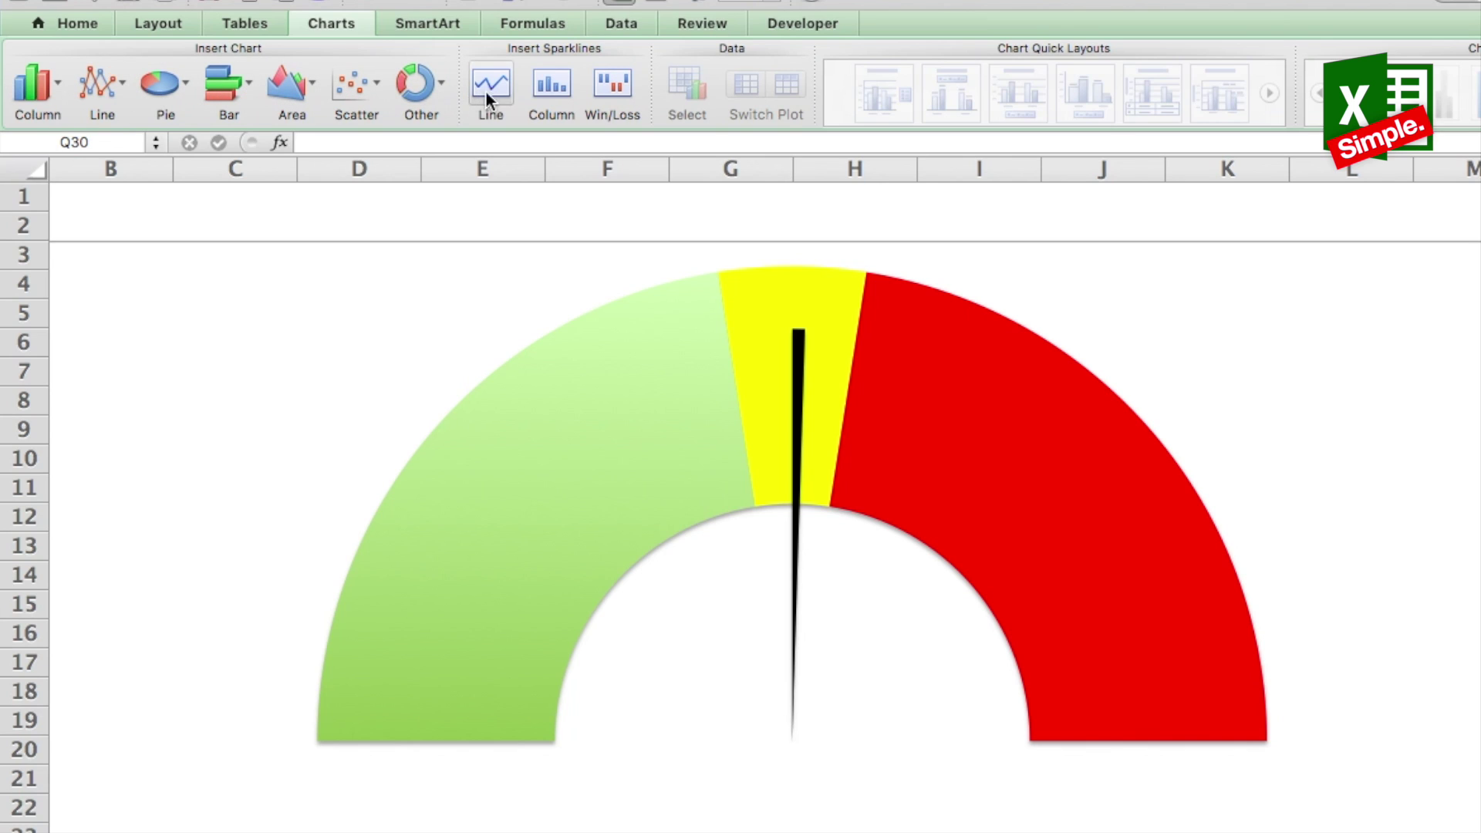
click(185, 91)
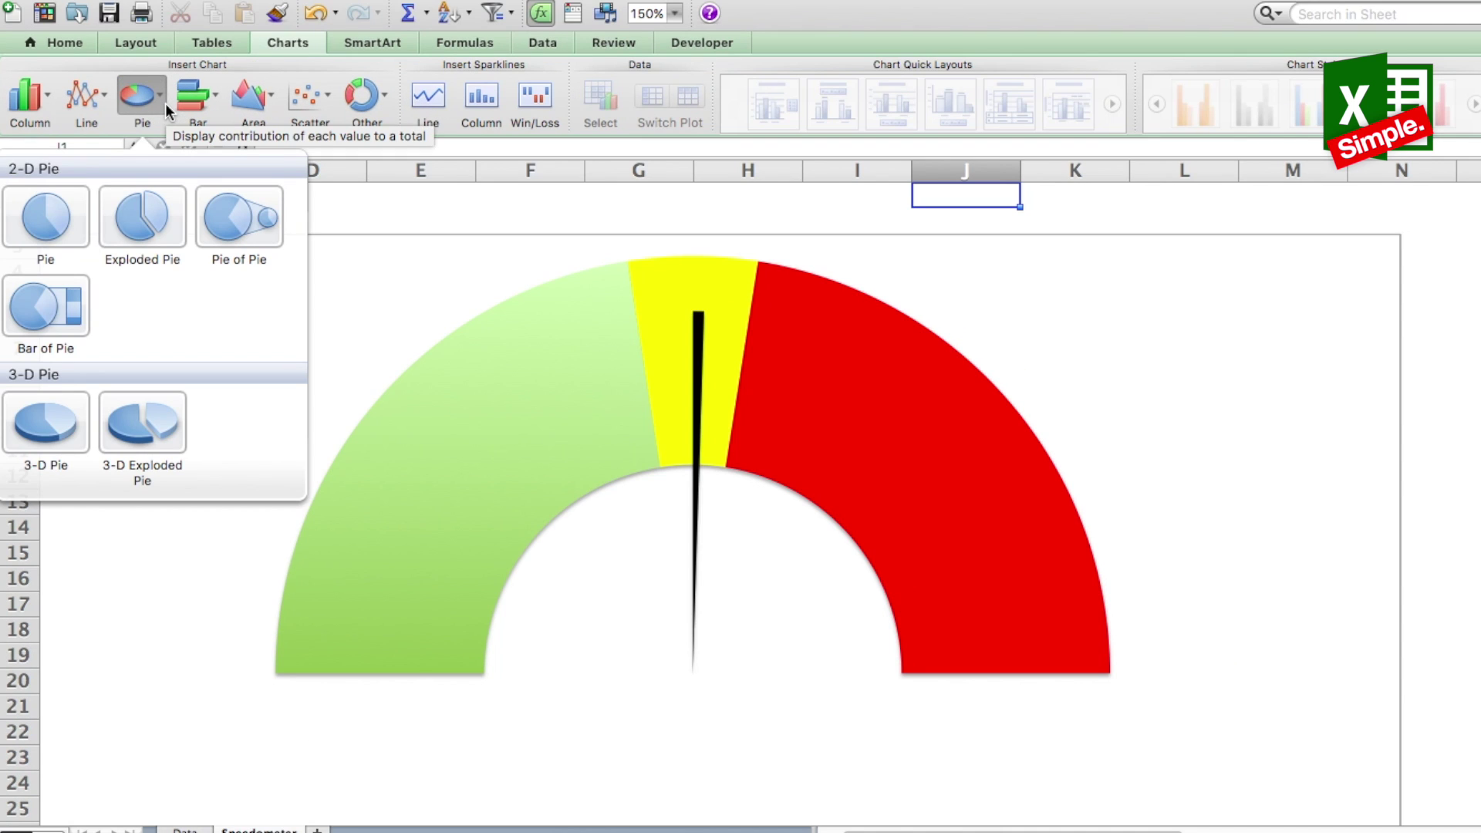
click(185, 91)
click(166, 108)
click(384, 102)
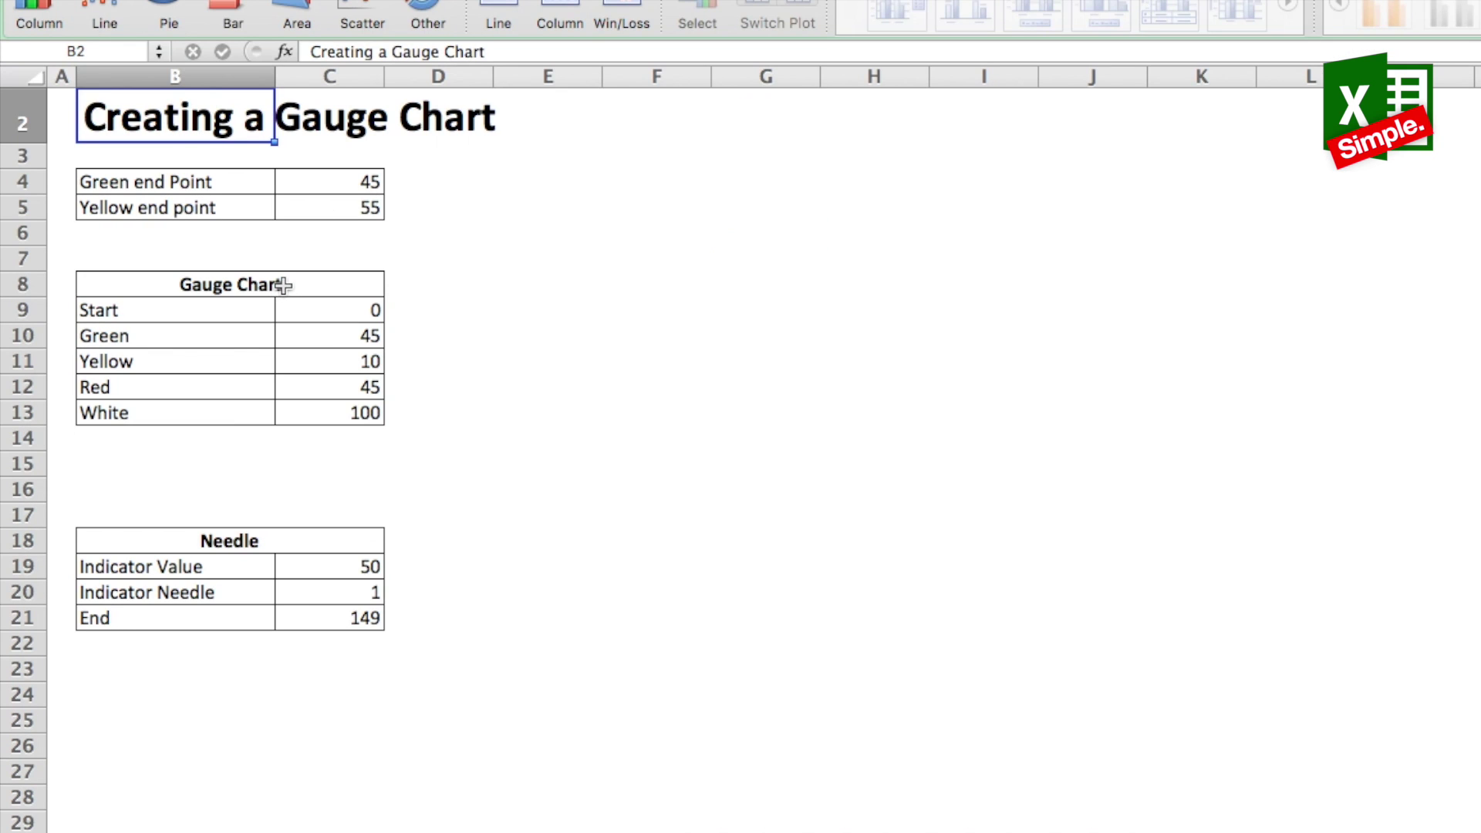
Fill the Gauge Chart header B8 yellow and the Needle header orange.
click(284, 286)
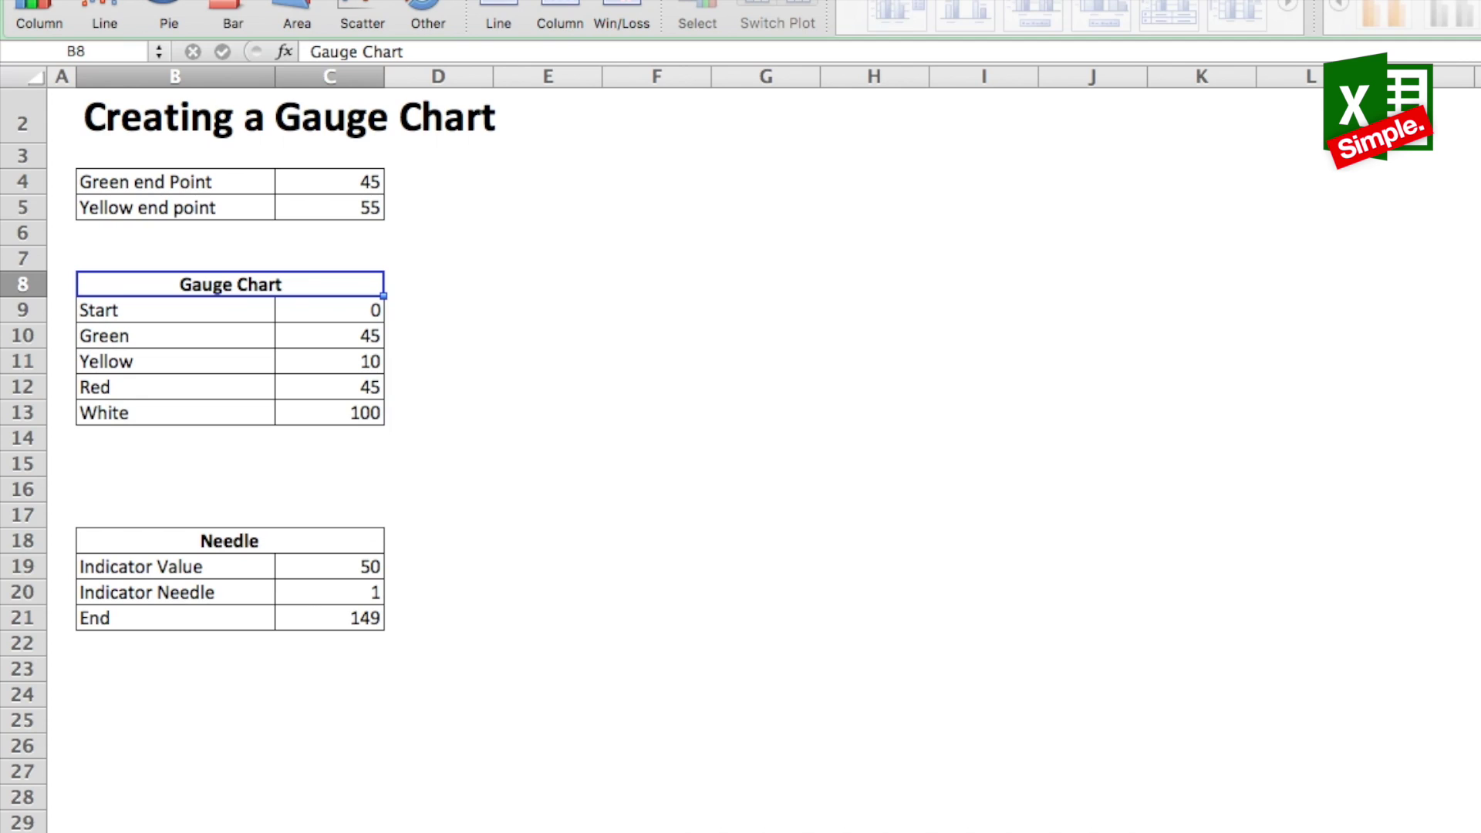
click(375, 17)
click(229, 540)
click(375, 17)
drag(332, 310, 239, 361)
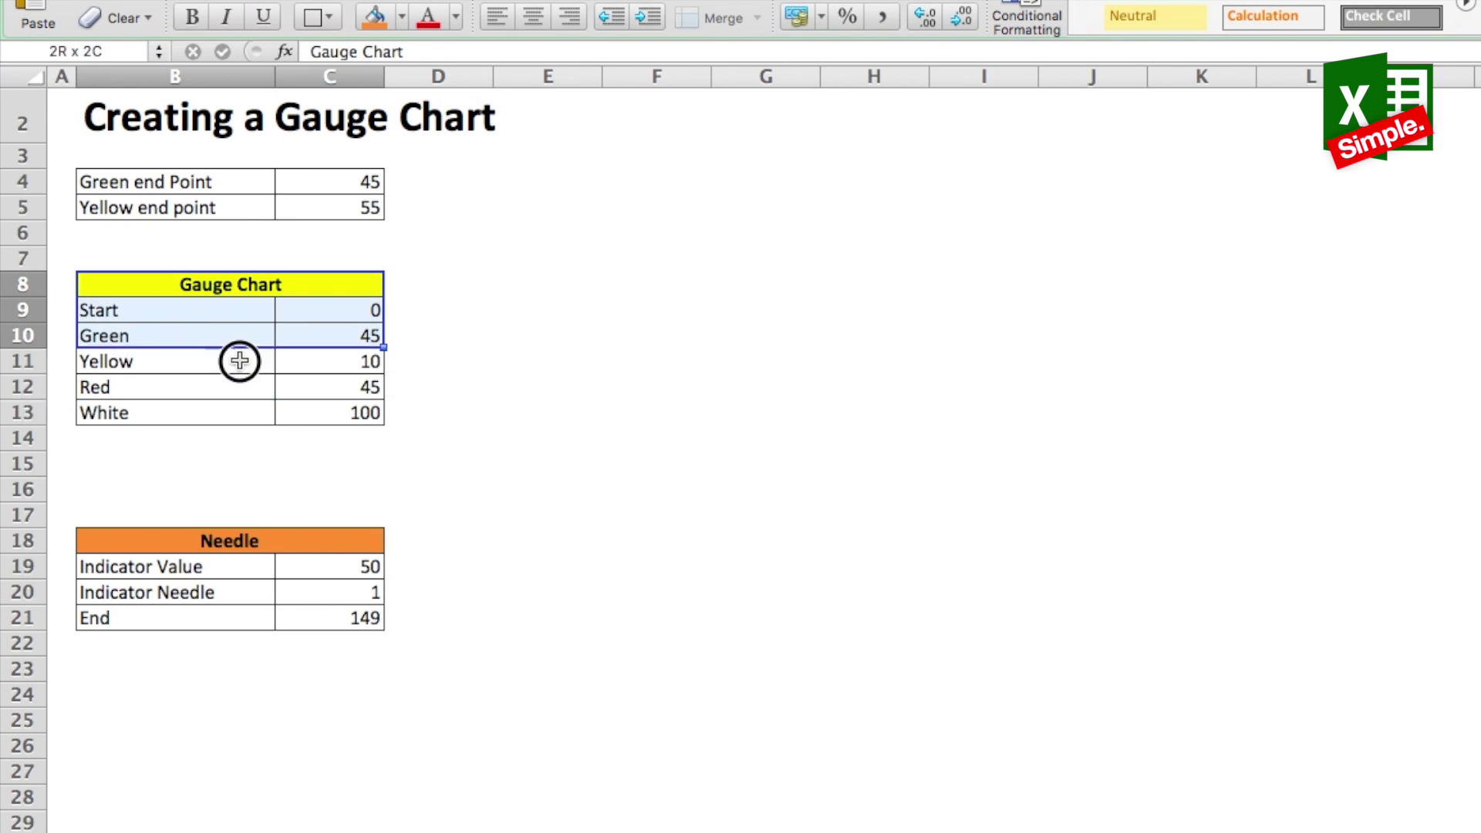
drag(331, 566, 264, 617)
Append ' (Total Size - 100)' to the Gauge Chart header text.
double_click(298, 285)
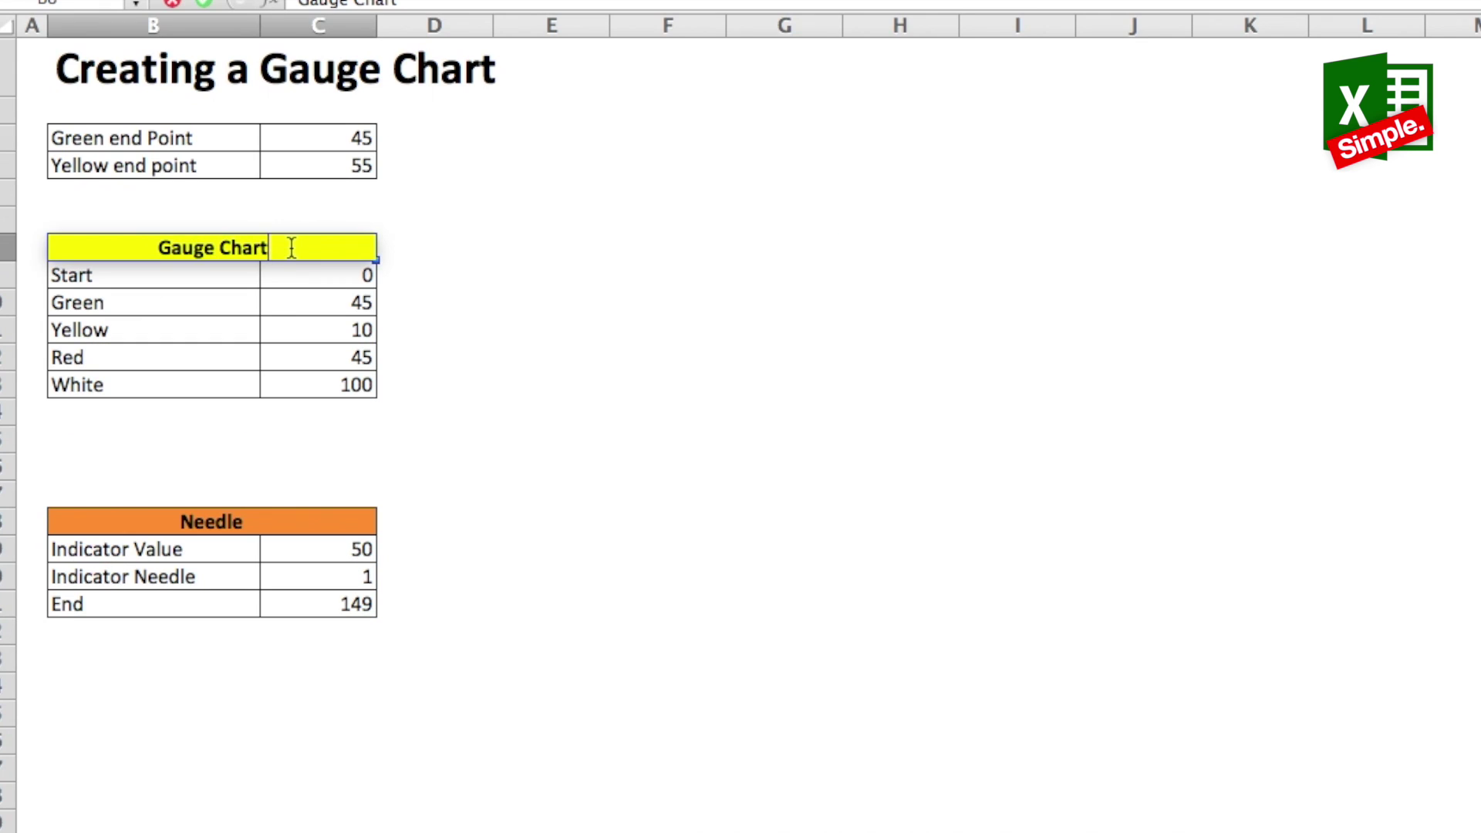
text((T)
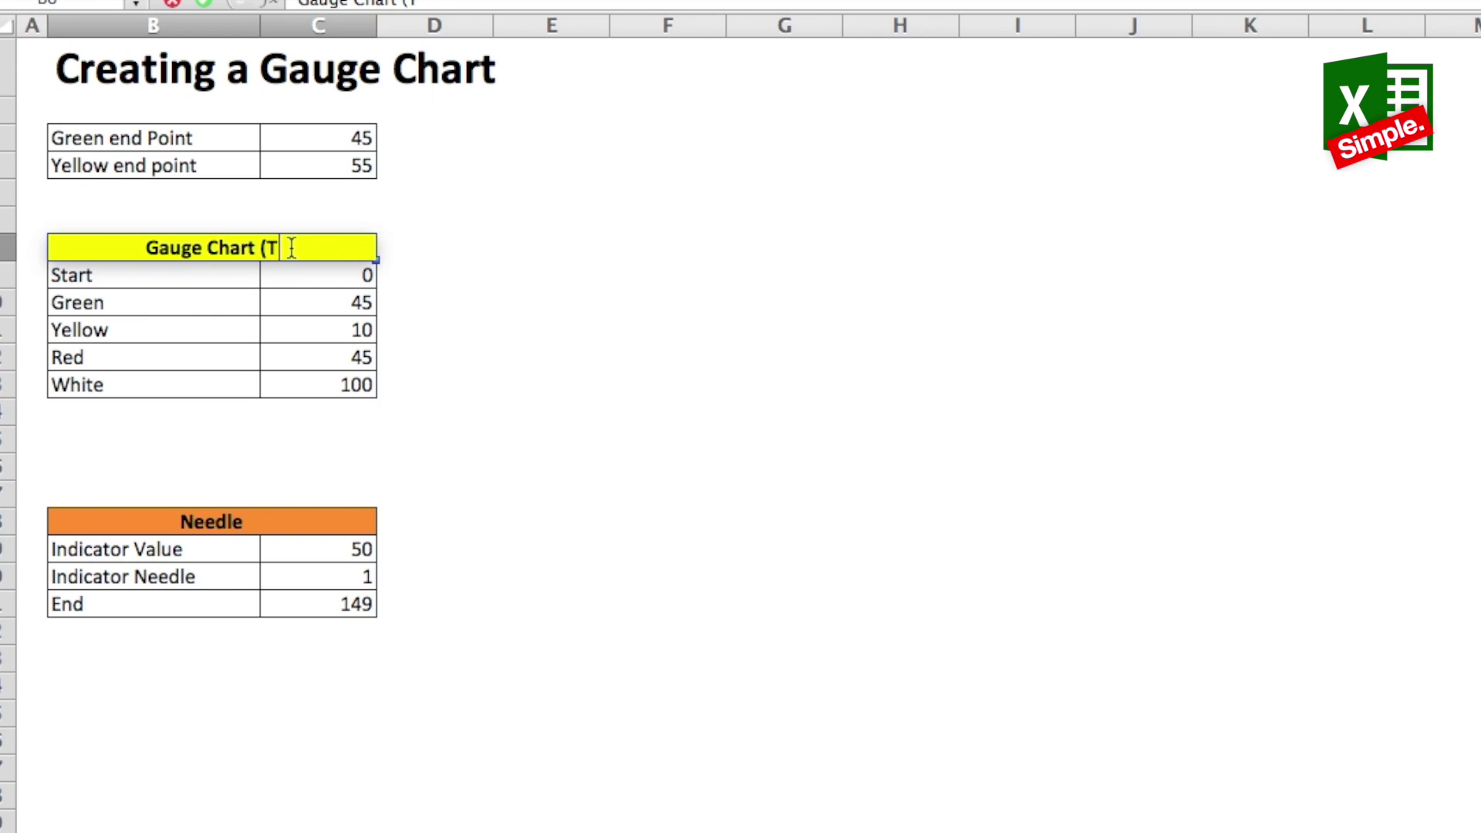
text(otal Siz)
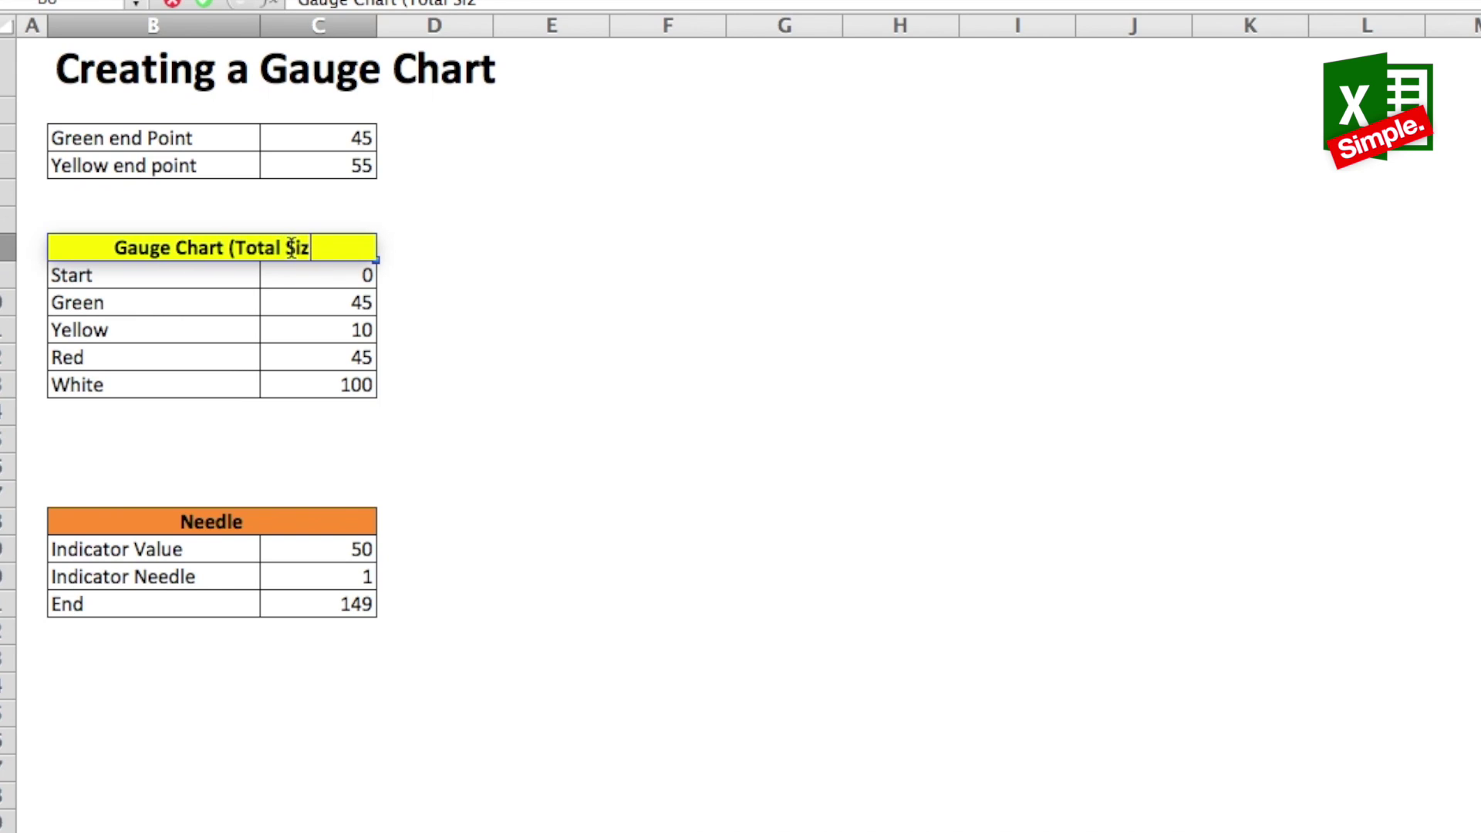
text(e - 1)
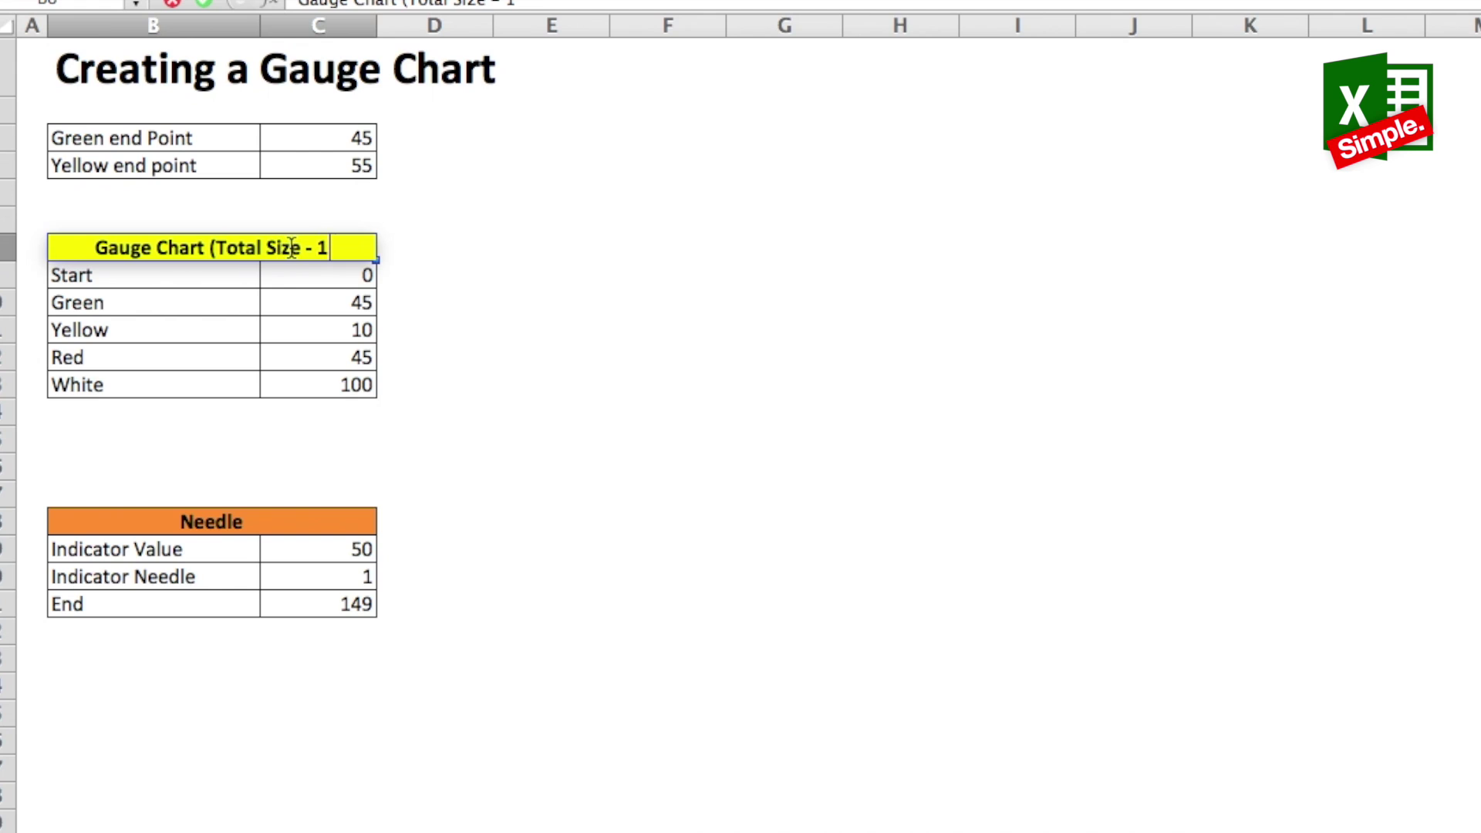
text(00))
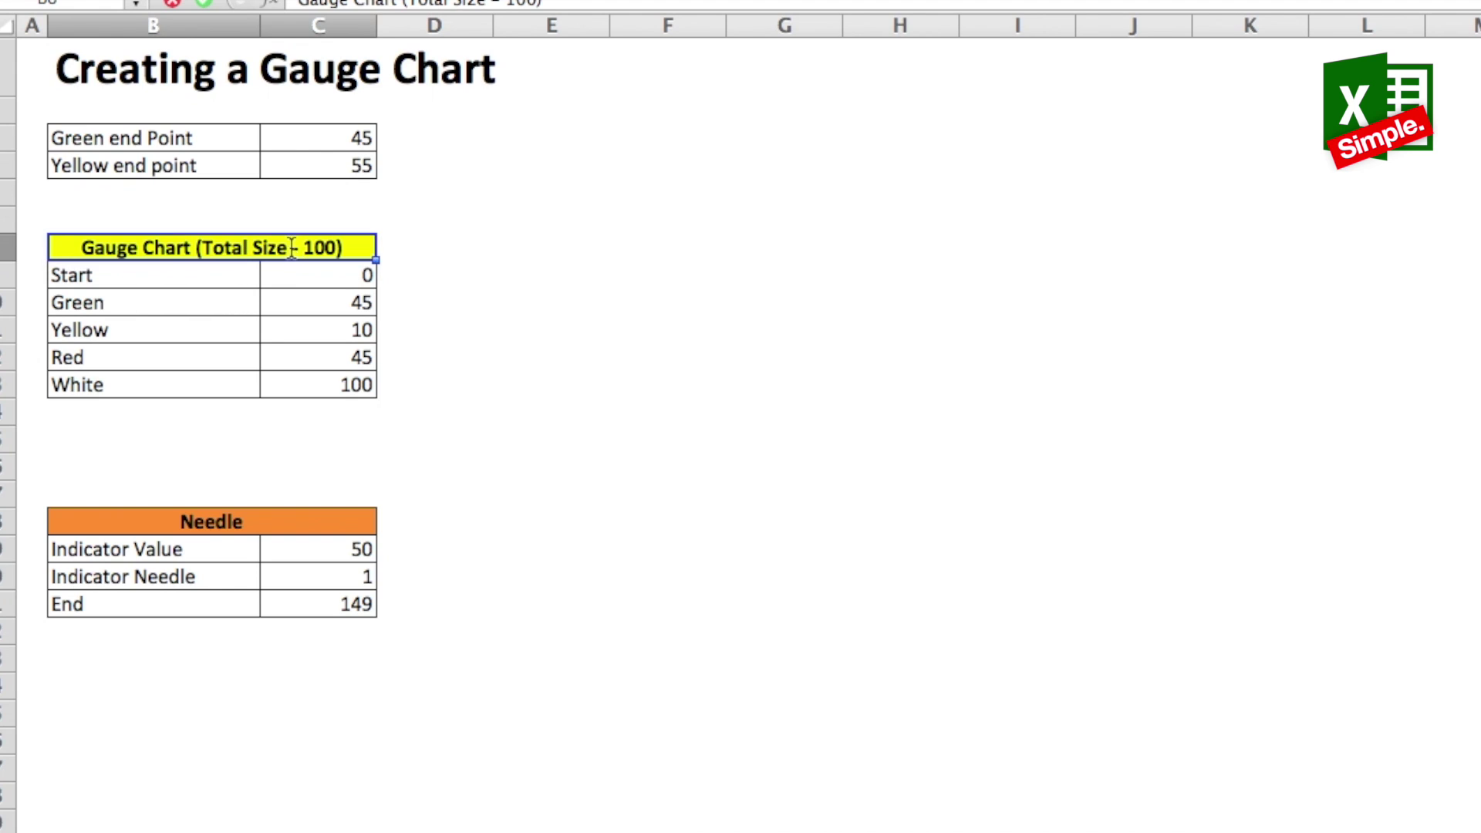
key(Return)
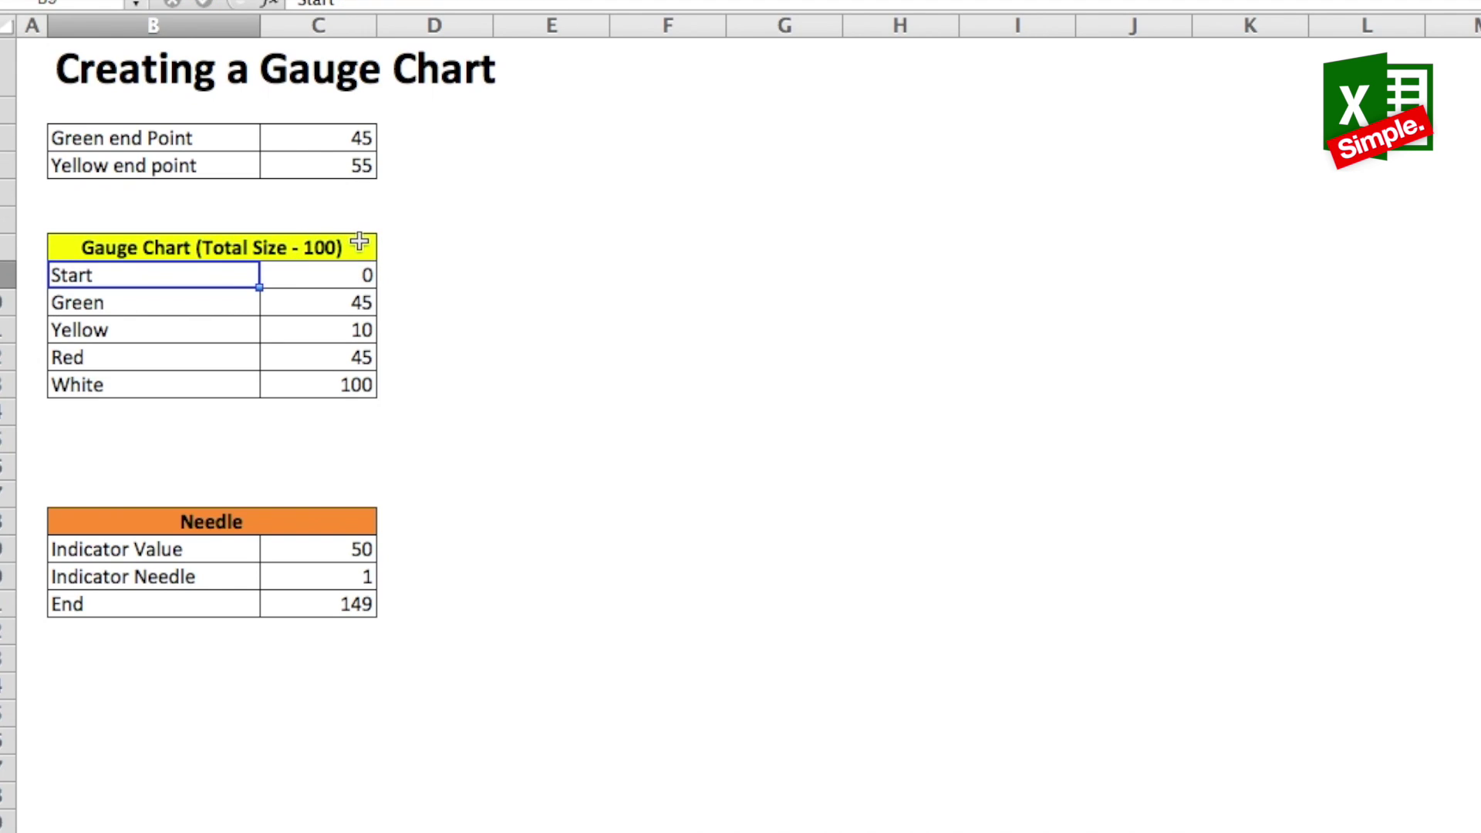
Review the Green 45, Yellow 10 and Red 45 rows of the gauge table.
click(173, 312)
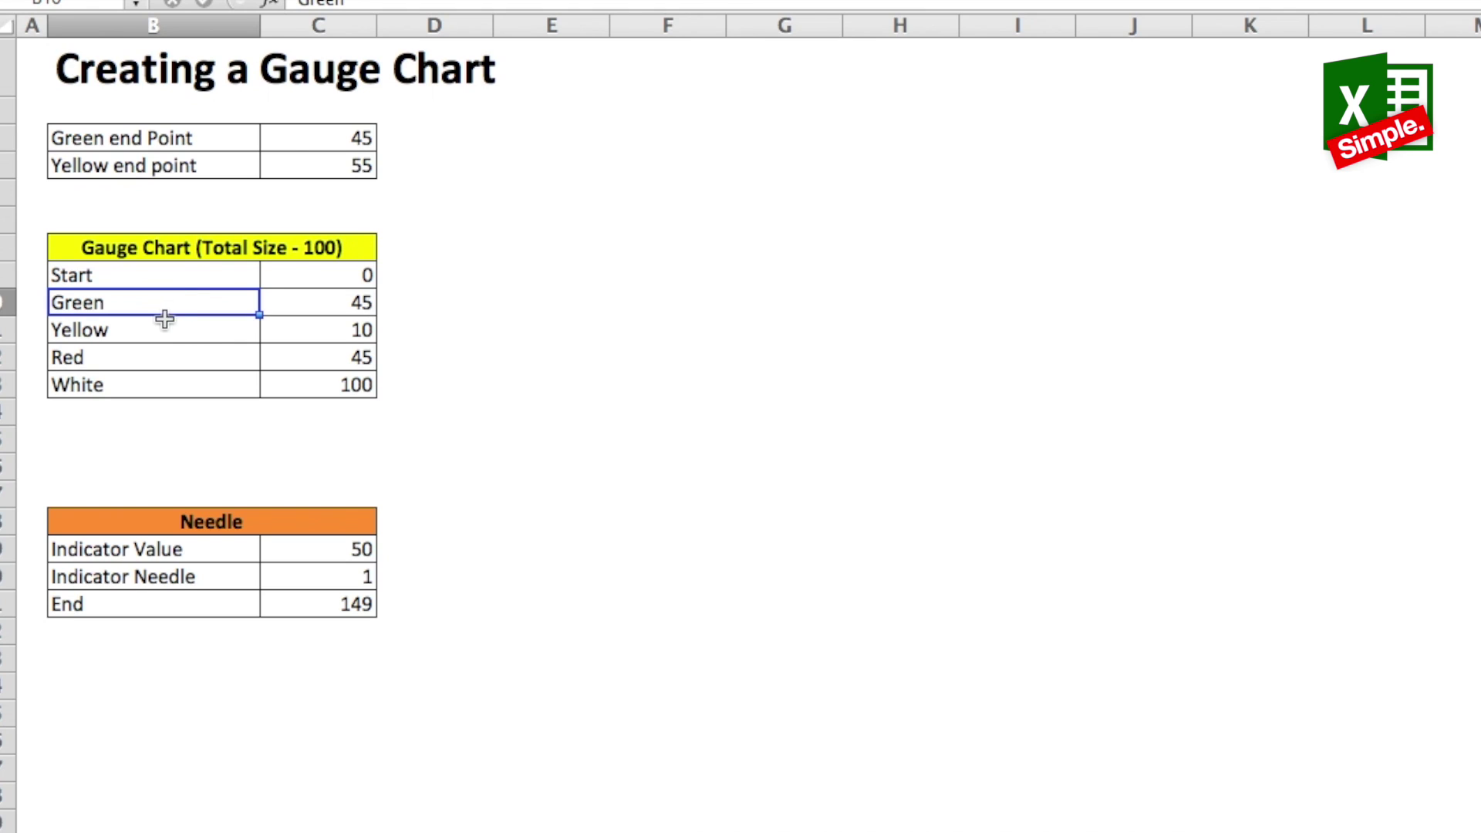
click(164, 324)
click(157, 352)
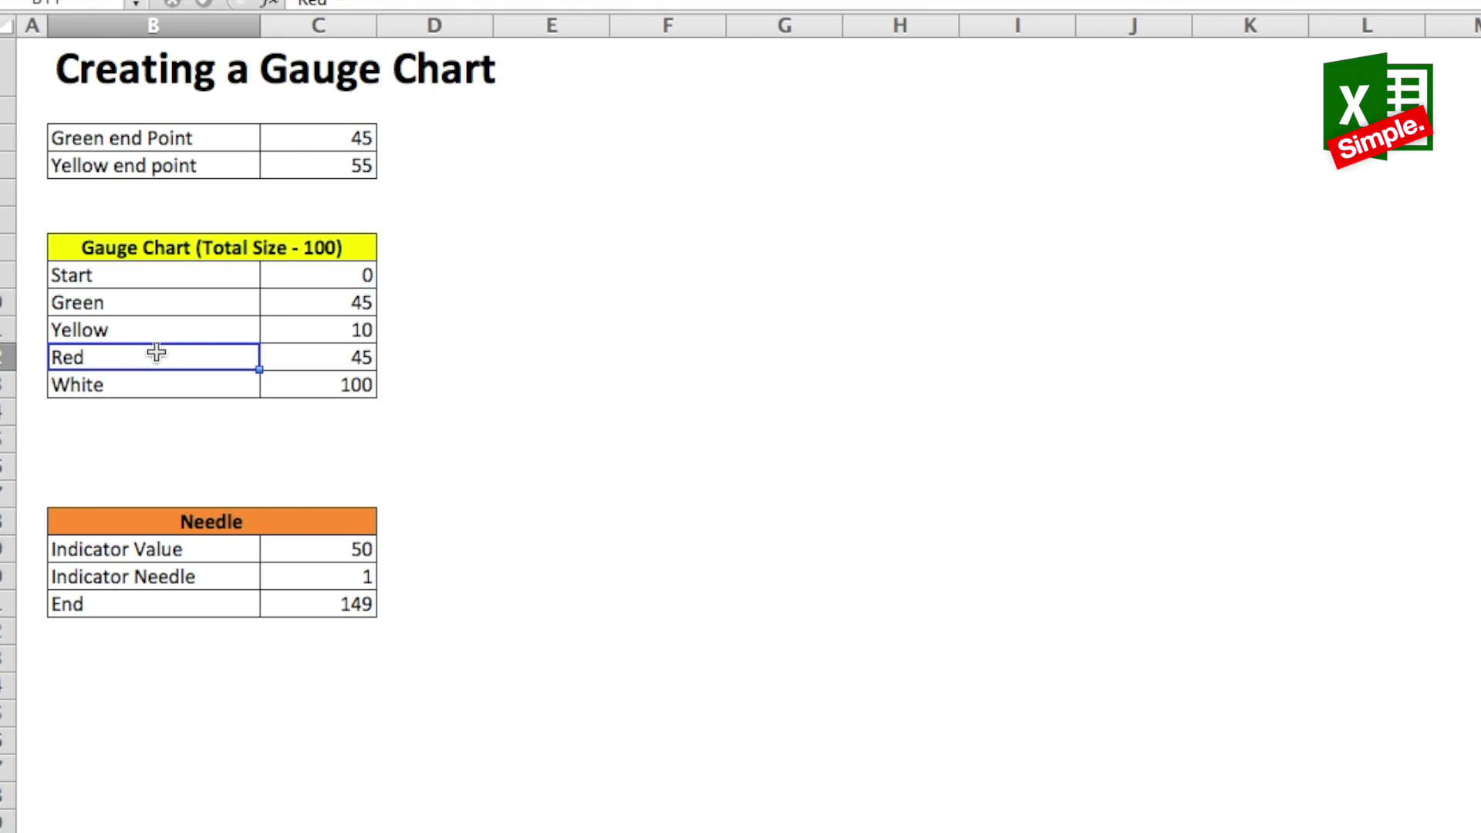
drag(208, 311, 308, 306)
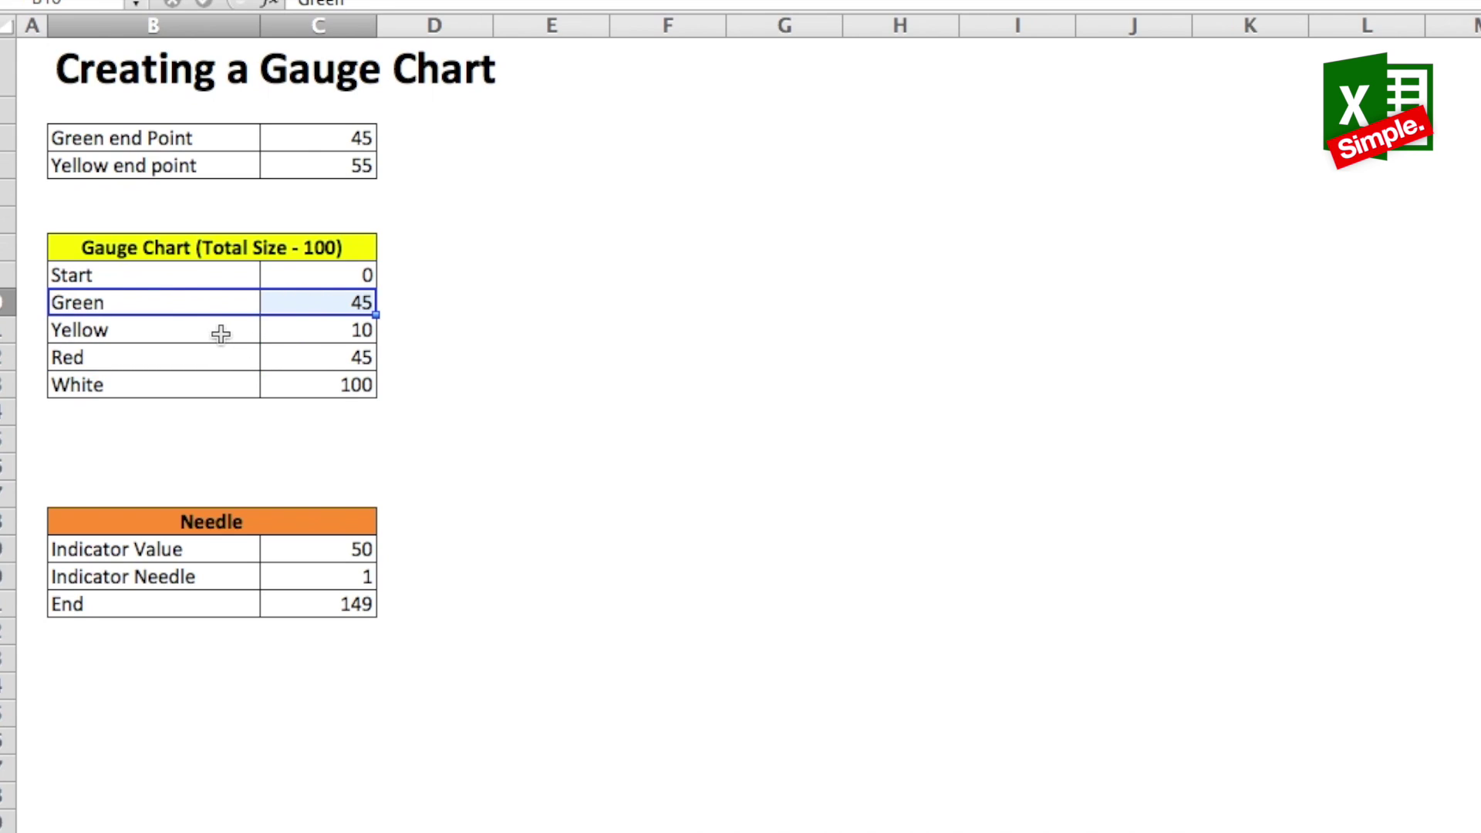
drag(221, 333, 314, 336)
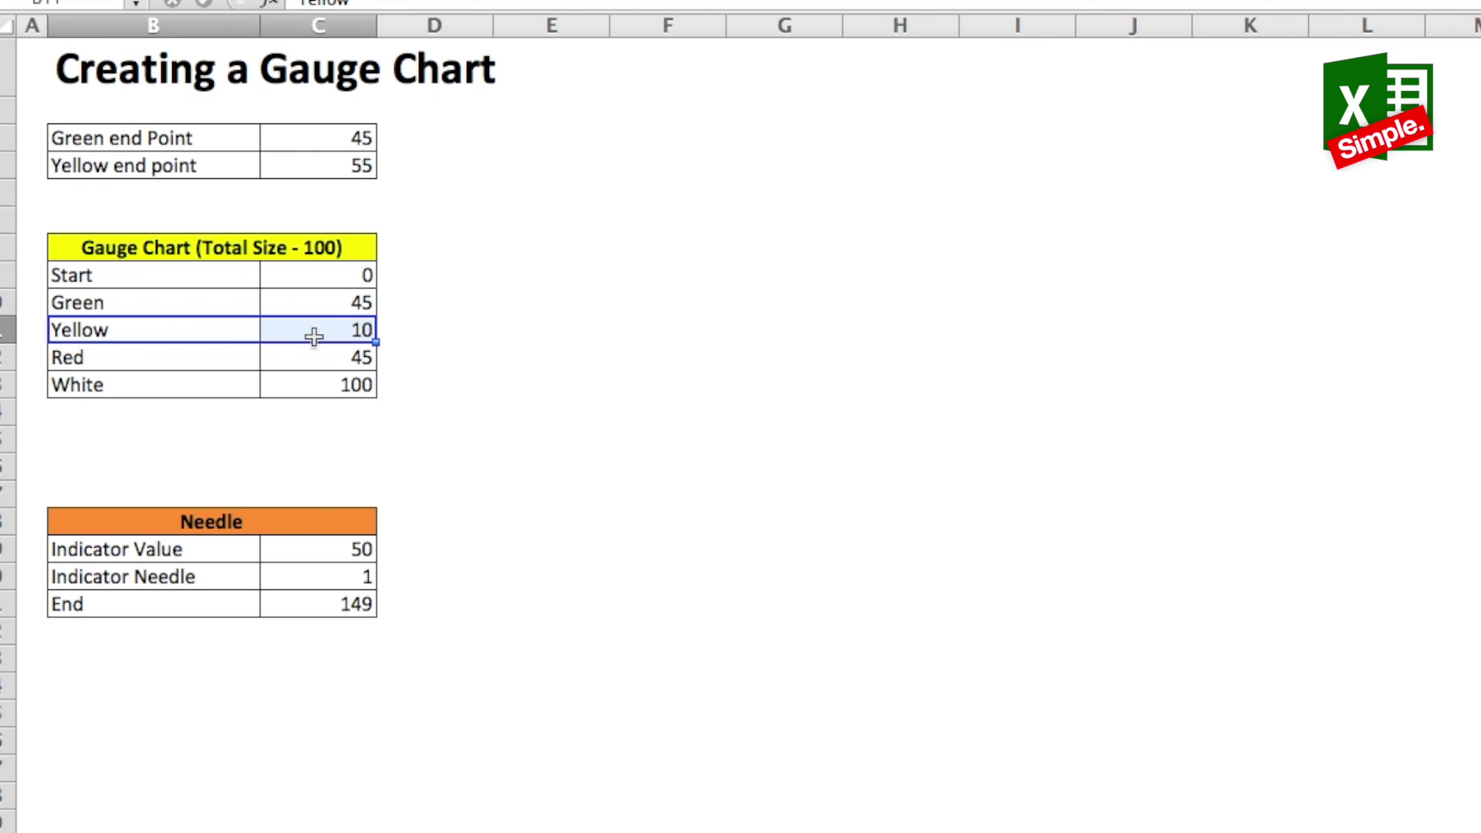
click(297, 349)
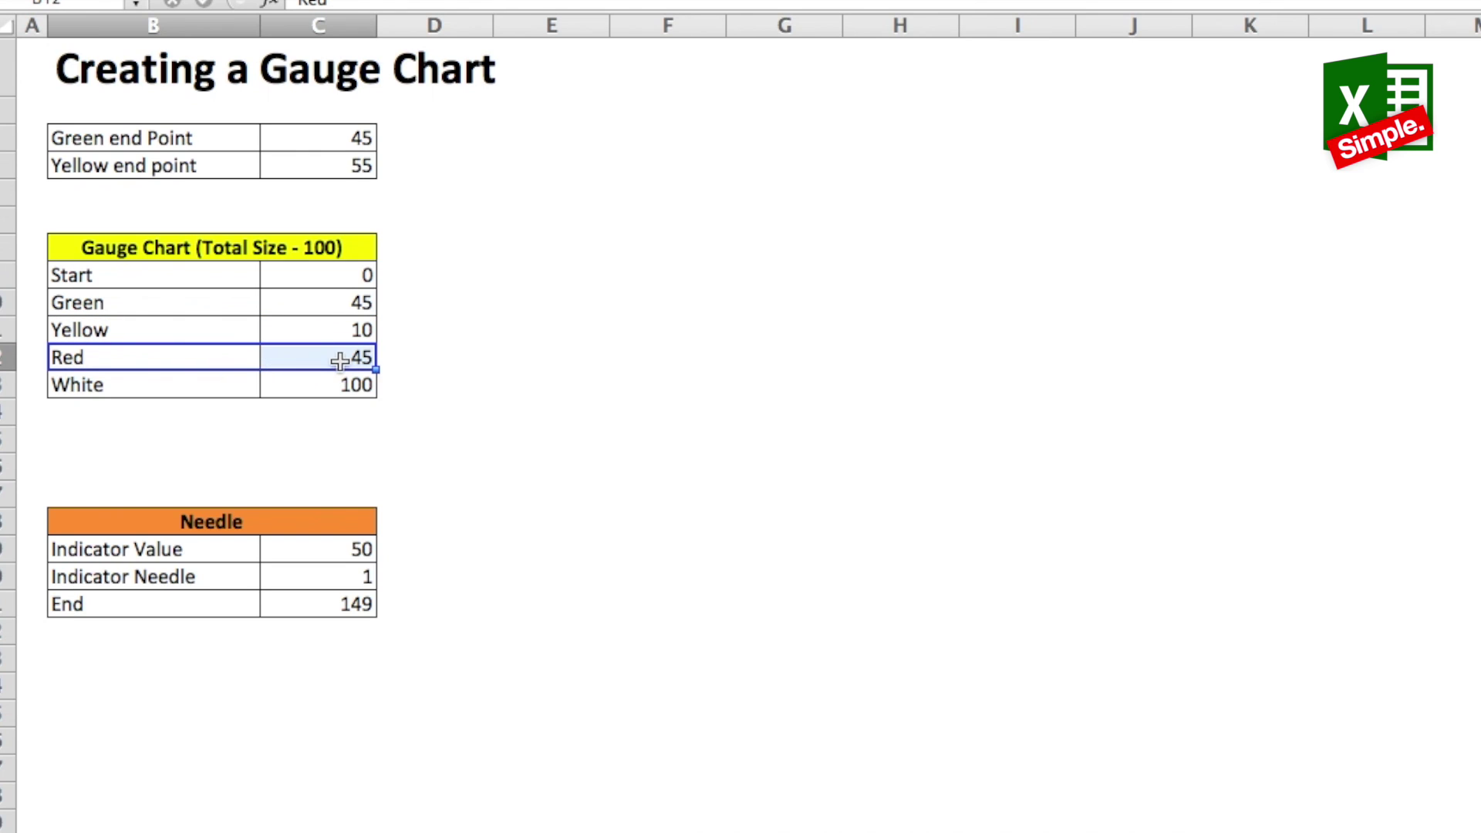
drag(344, 351, 337, 301)
click(182, 258)
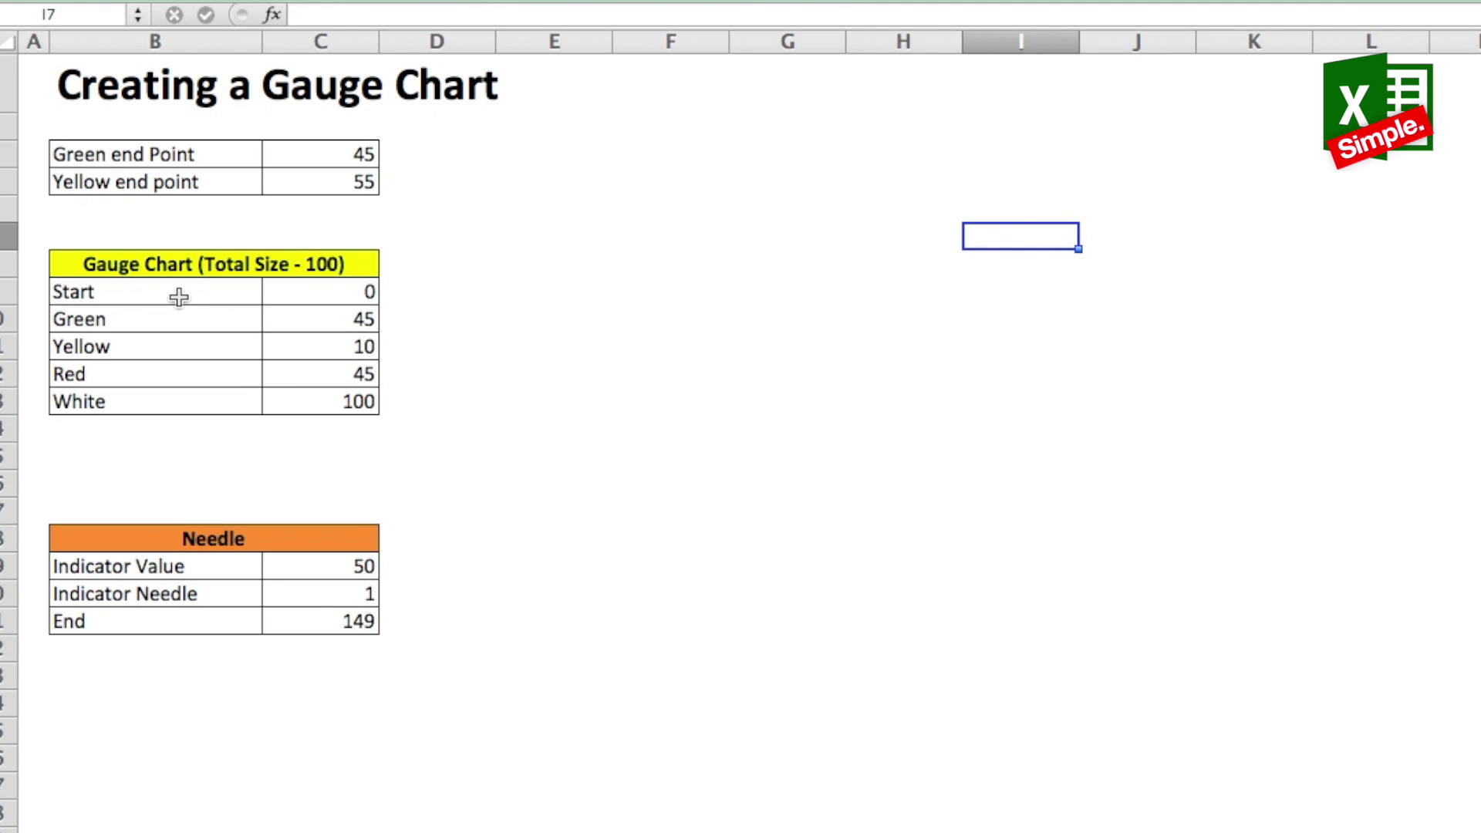
Select the whole Gauge Chart table B8:C13, from Start through White.
drag(179, 296, 295, 292)
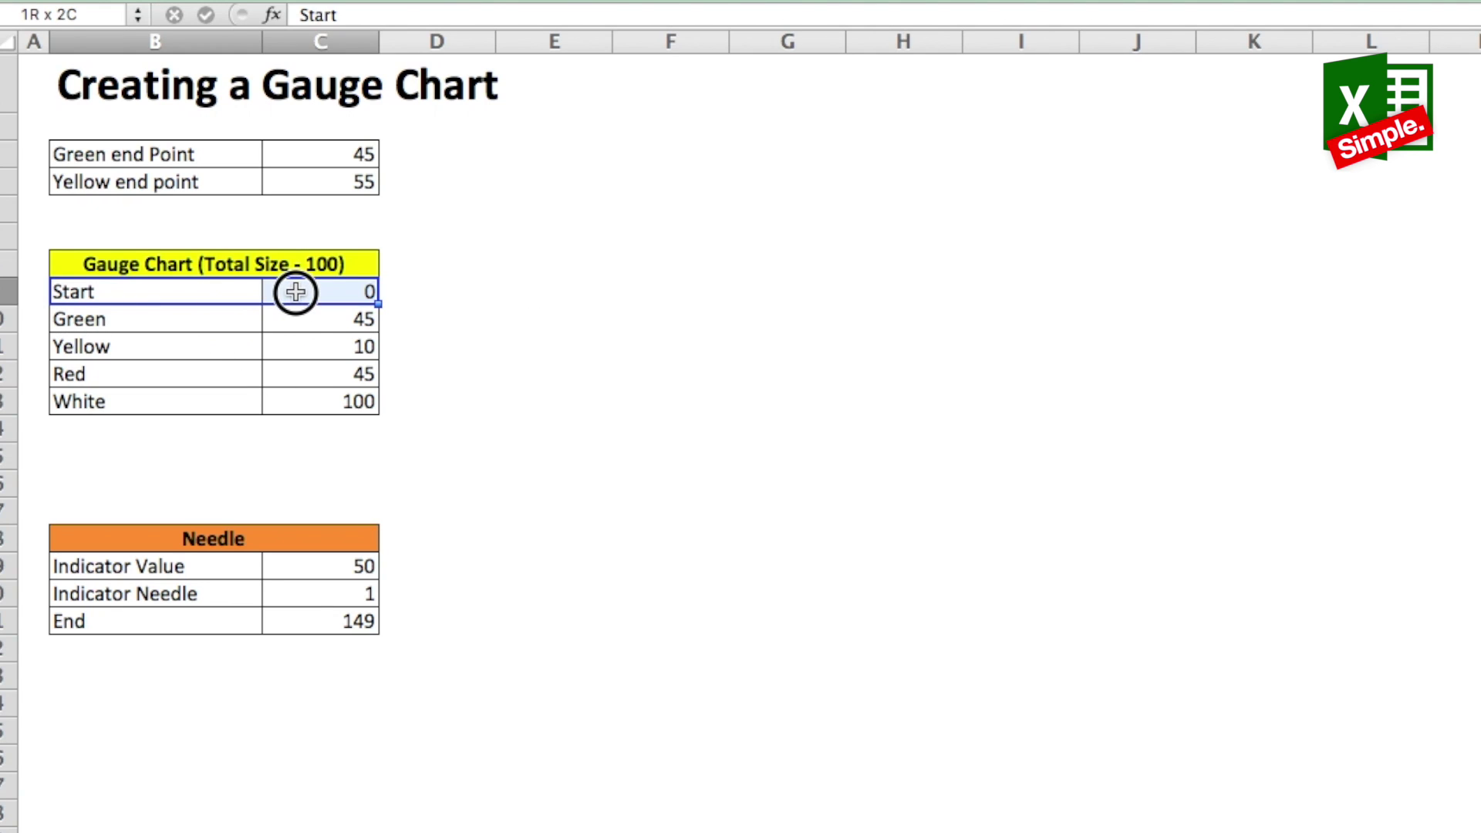
click(211, 339)
drag(204, 324, 293, 370)
click(684, 334)
drag(190, 403, 304, 407)
click(255, 428)
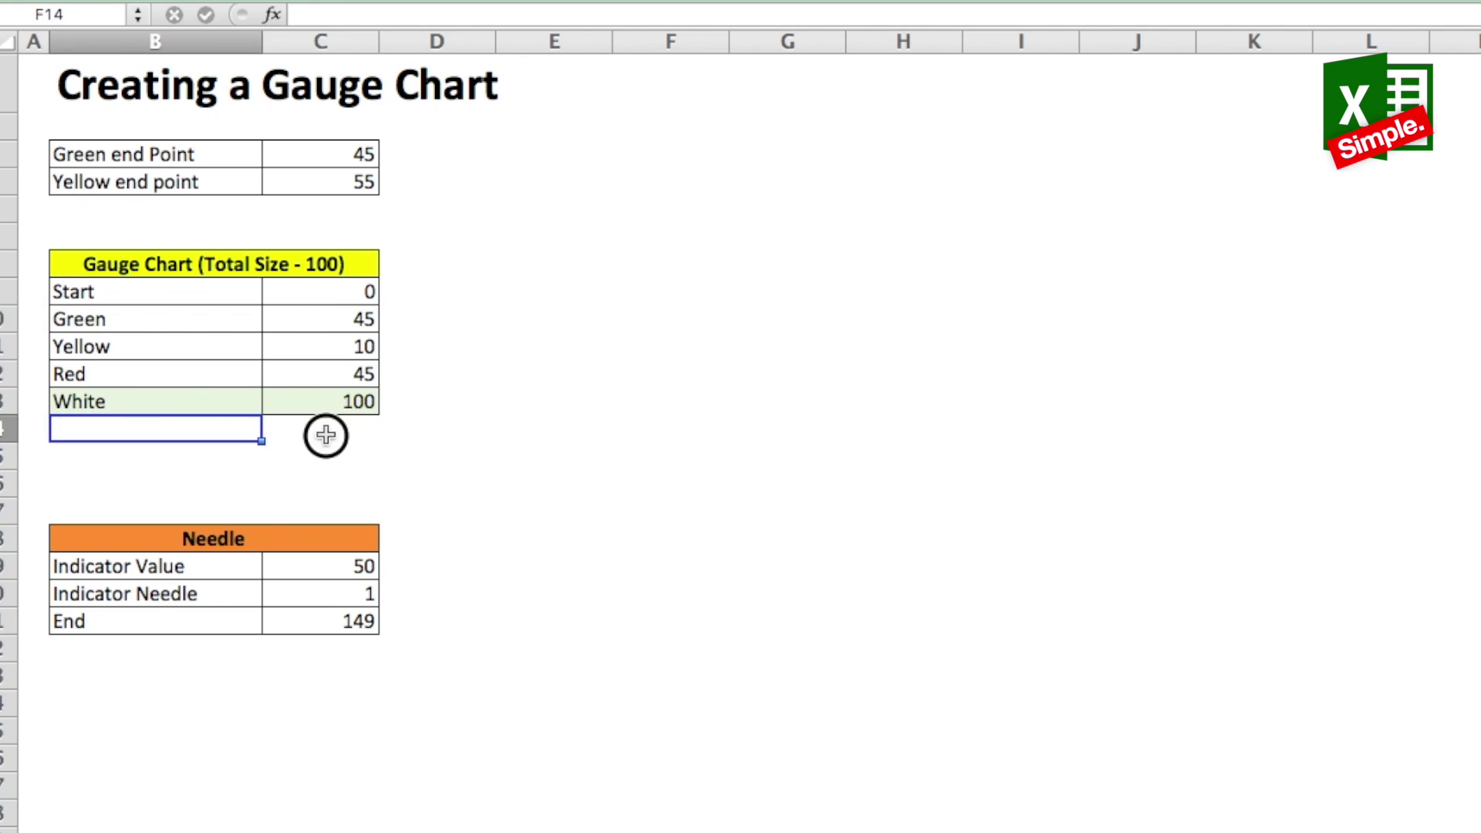
click(572, 420)
click(294, 263)
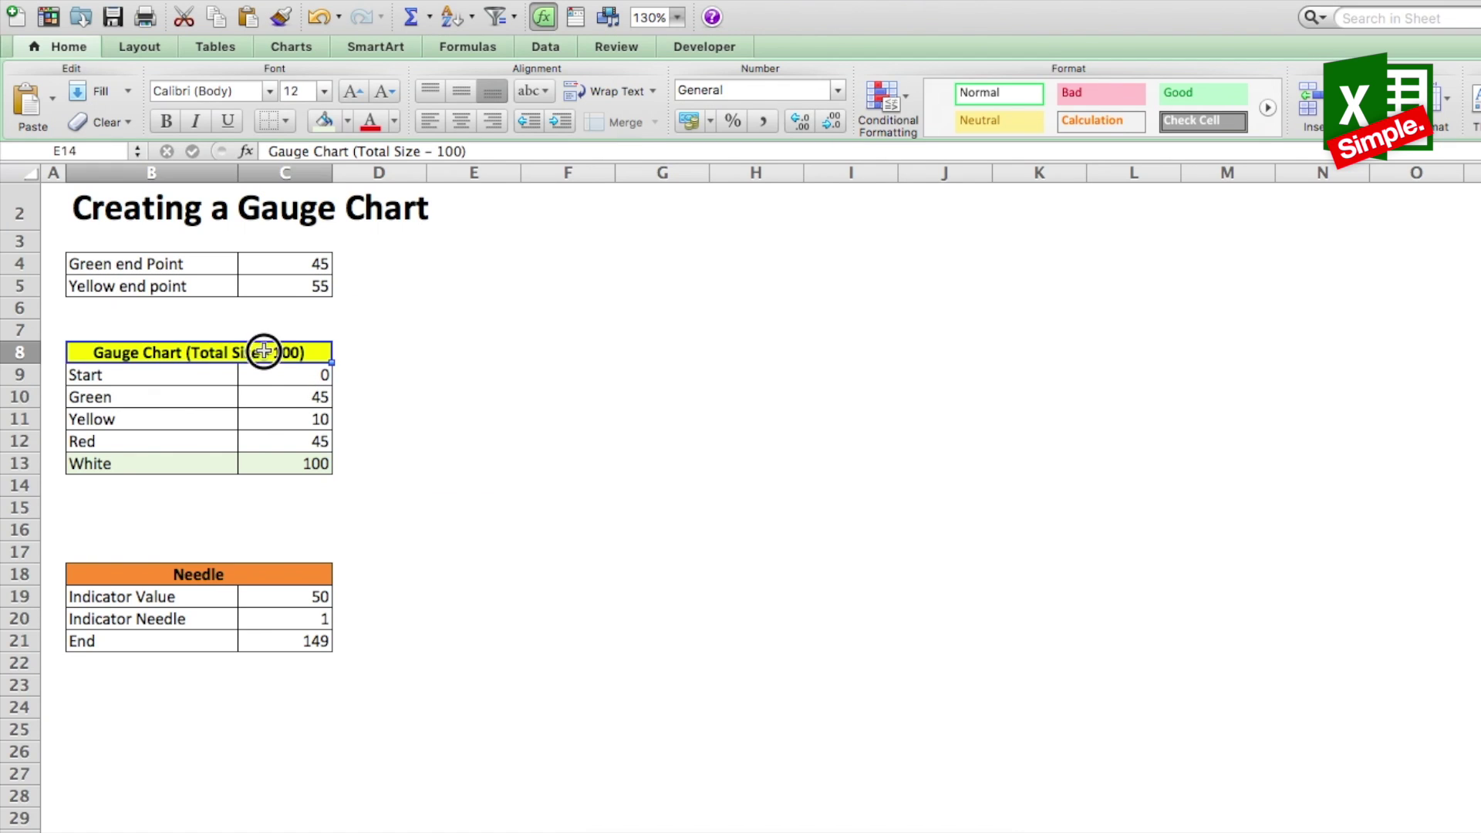
drag(263, 352, 254, 457)
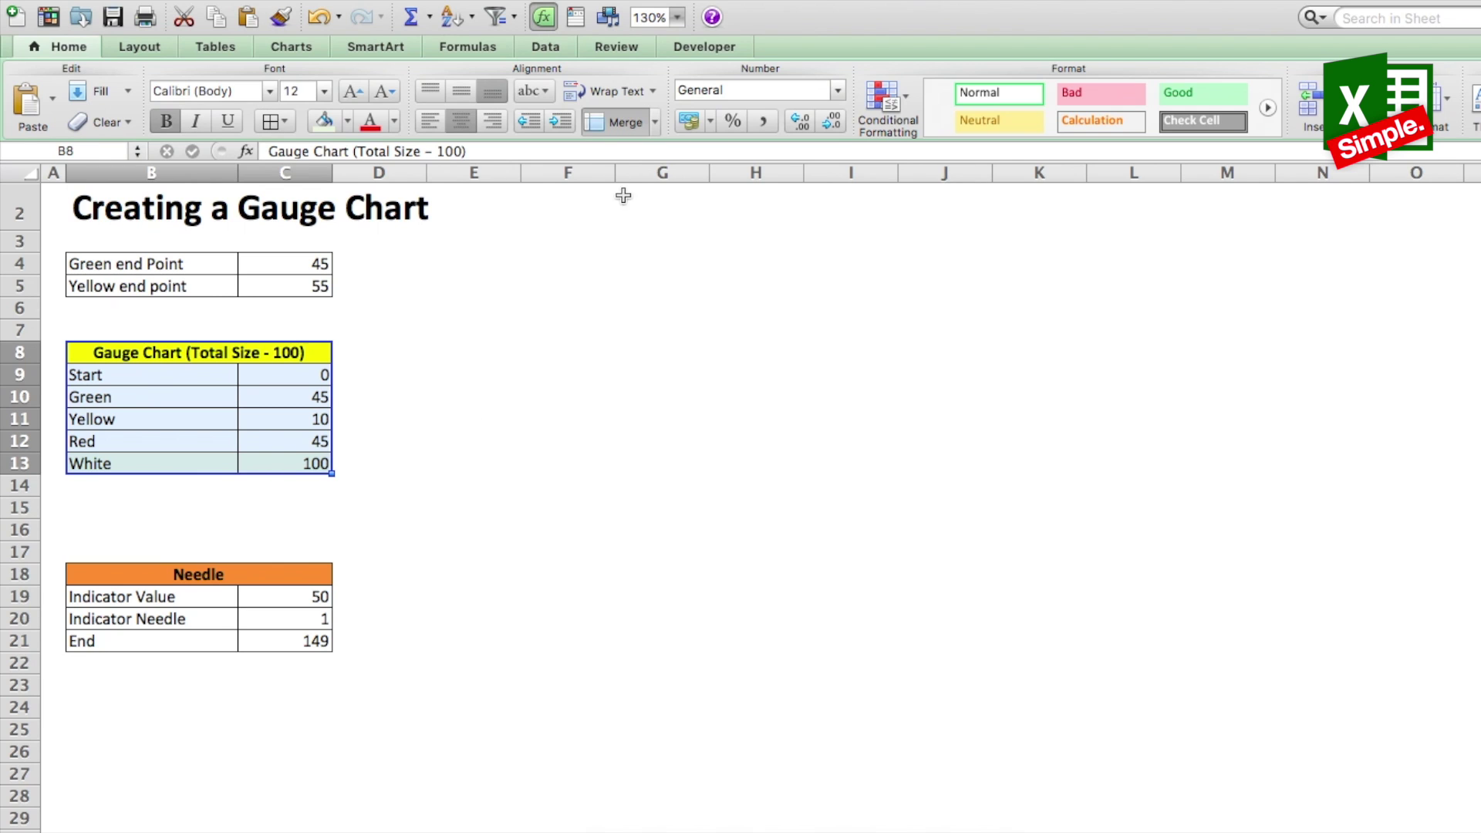
Insert a doughnut chart from Other charts and move it right of the tables.
click(299, 48)
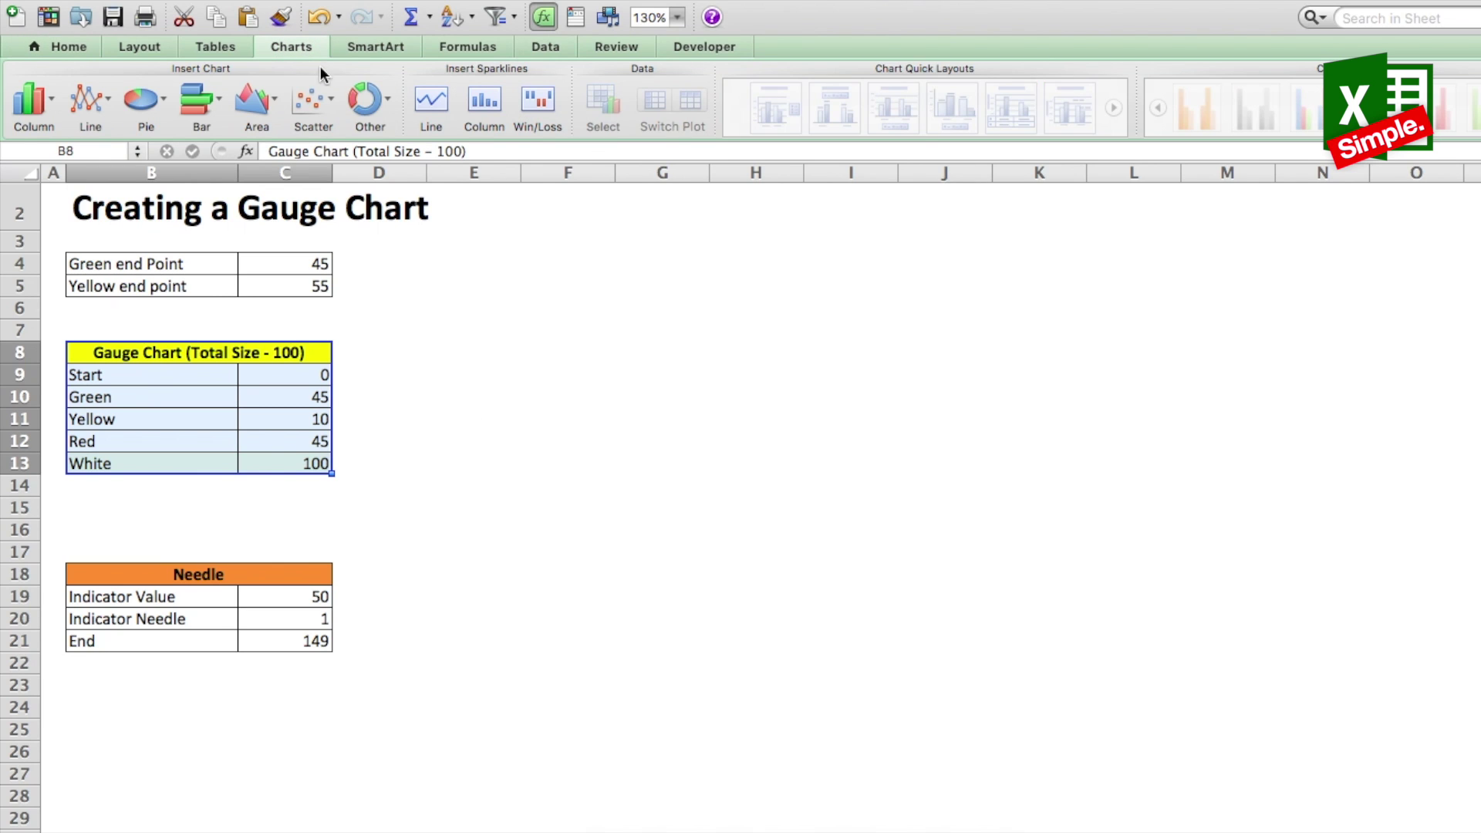
click(388, 100)
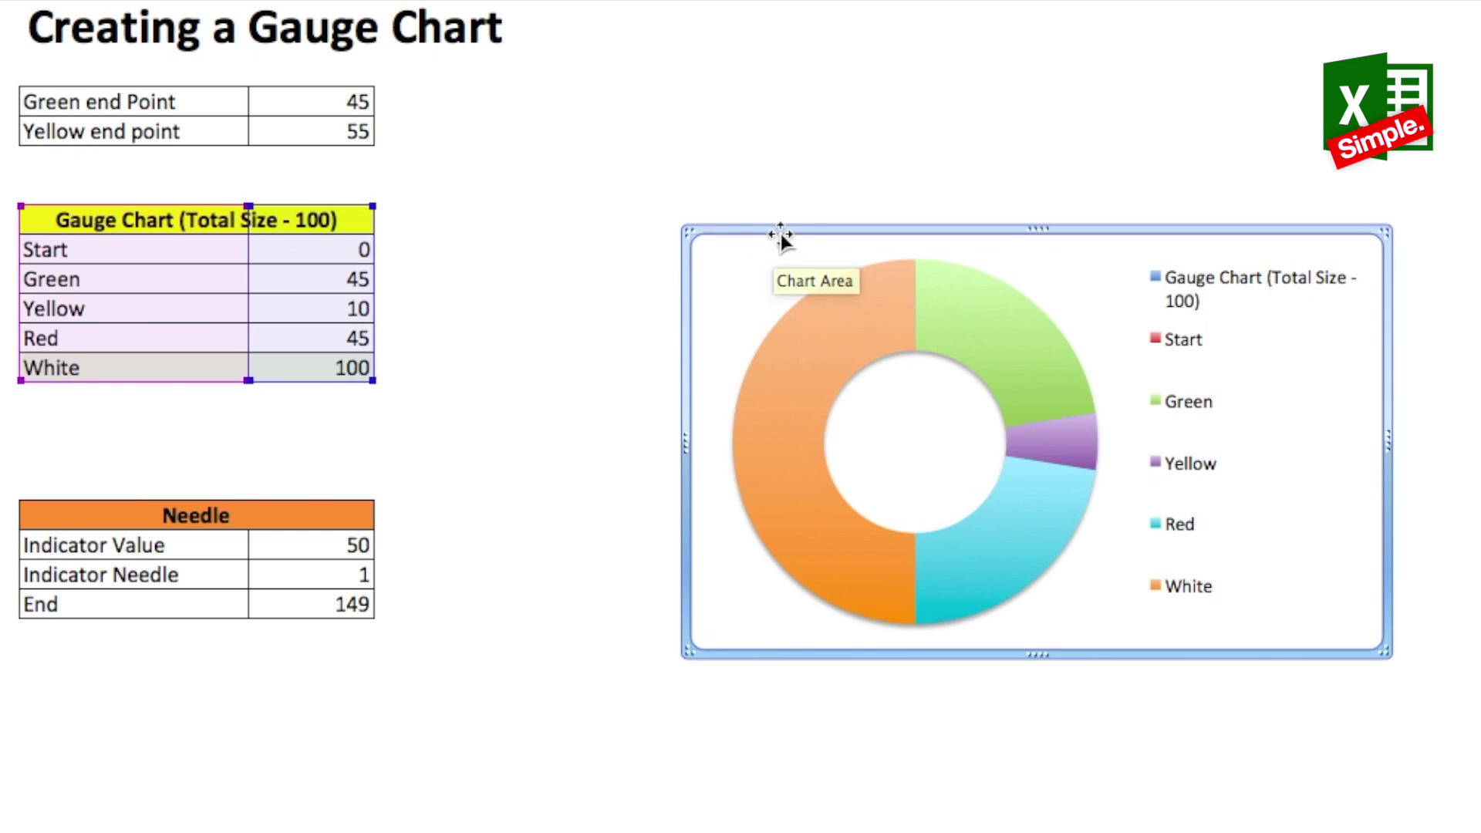
drag(783, 233, 794, 131)
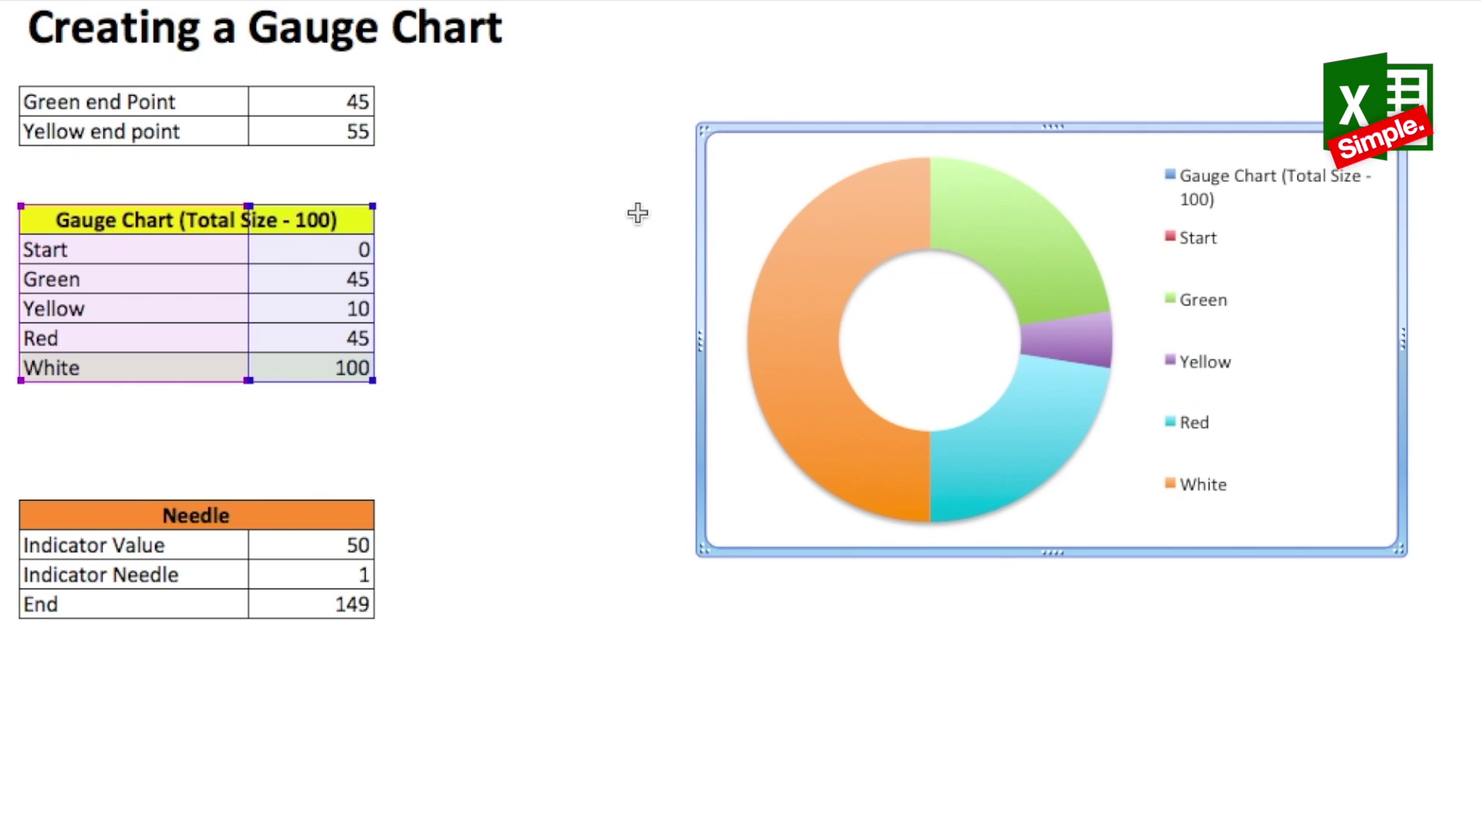
click(636, 219)
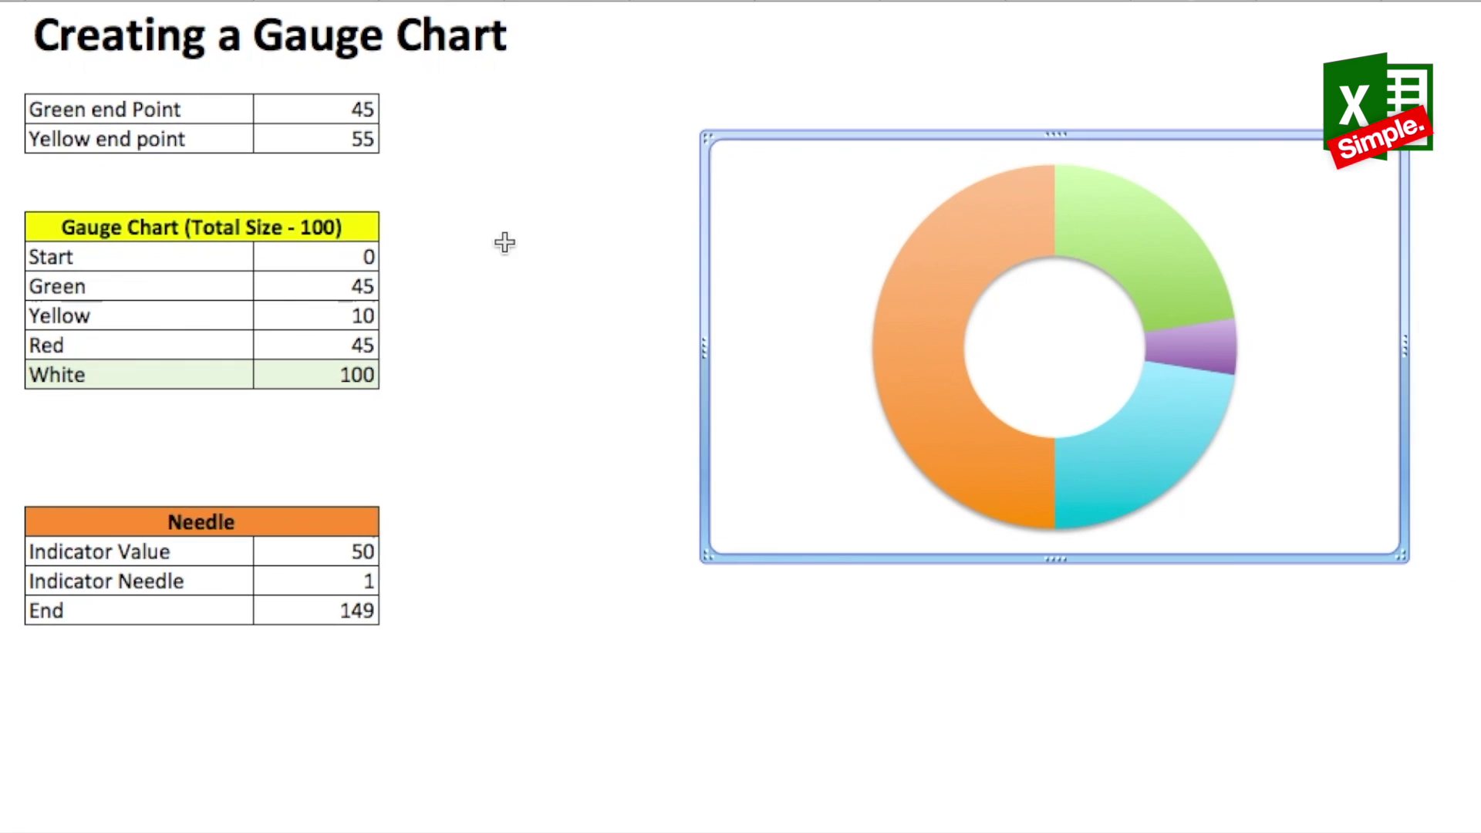
Select the doughnut series, then just its White 100 segment.
click(503, 253)
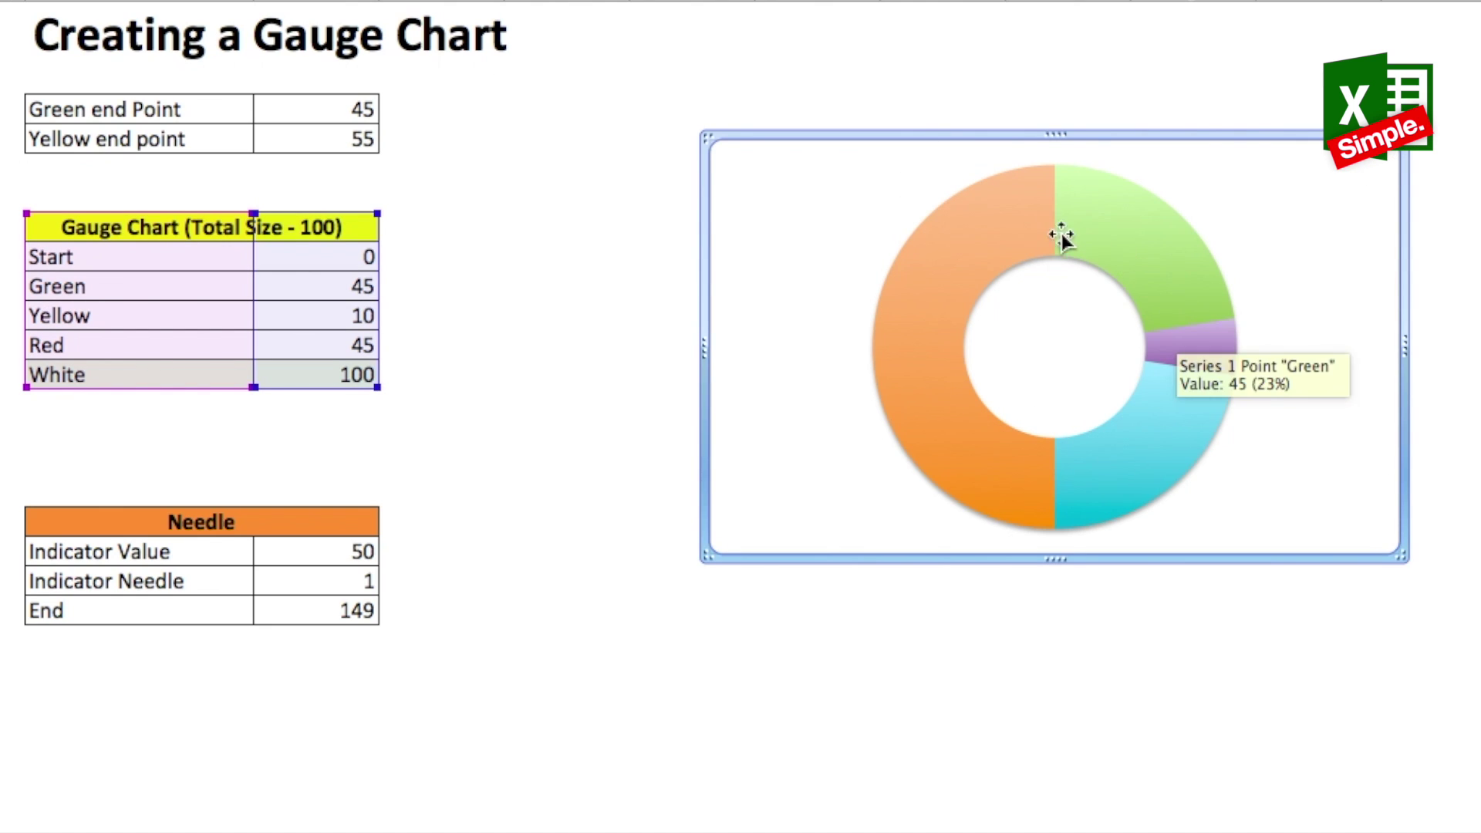
click(999, 204)
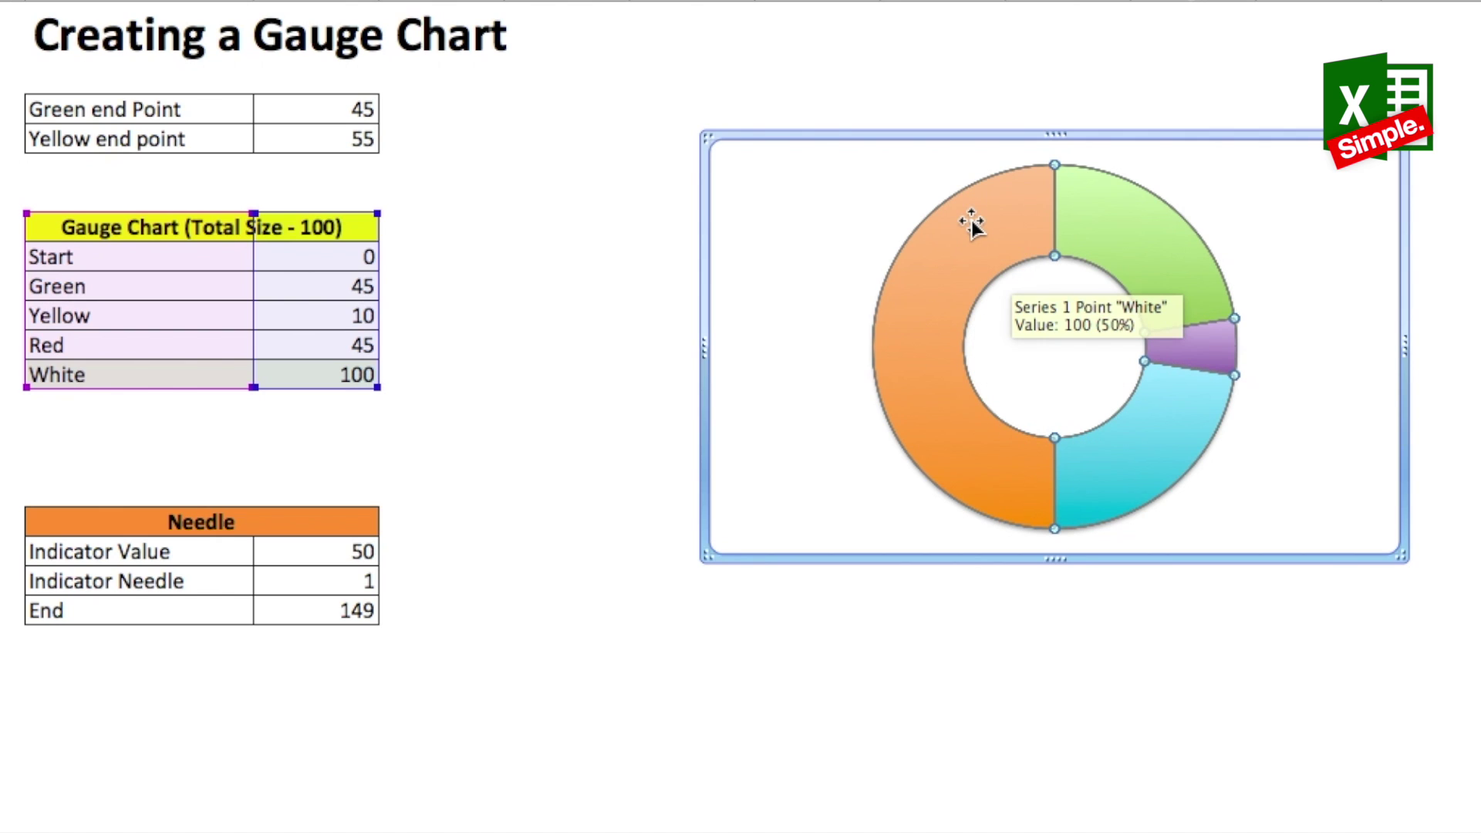
click(994, 197)
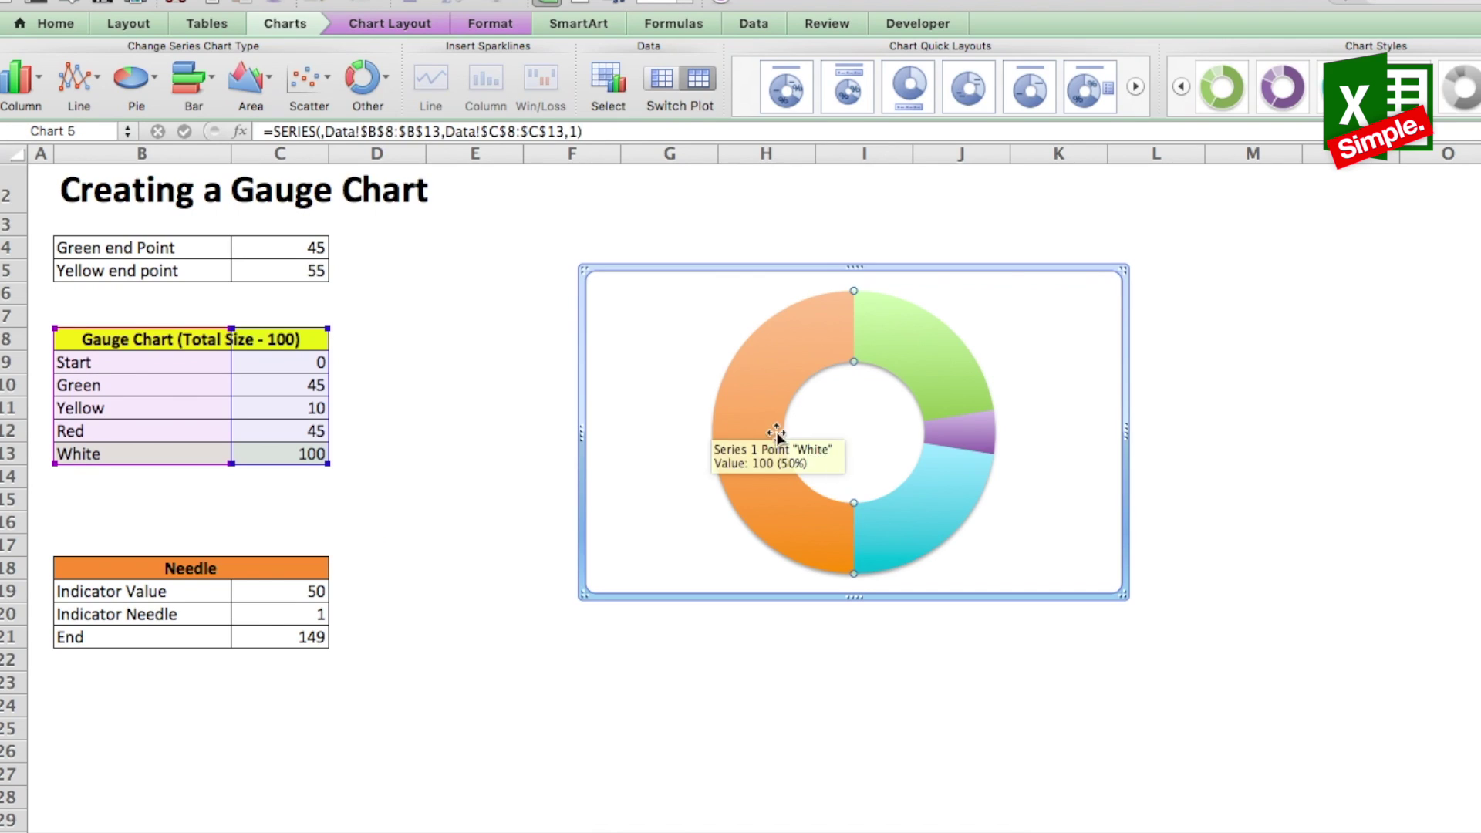
Give the White half no fill and colour the Green segment solid green.
click(49, 24)
click(345, 100)
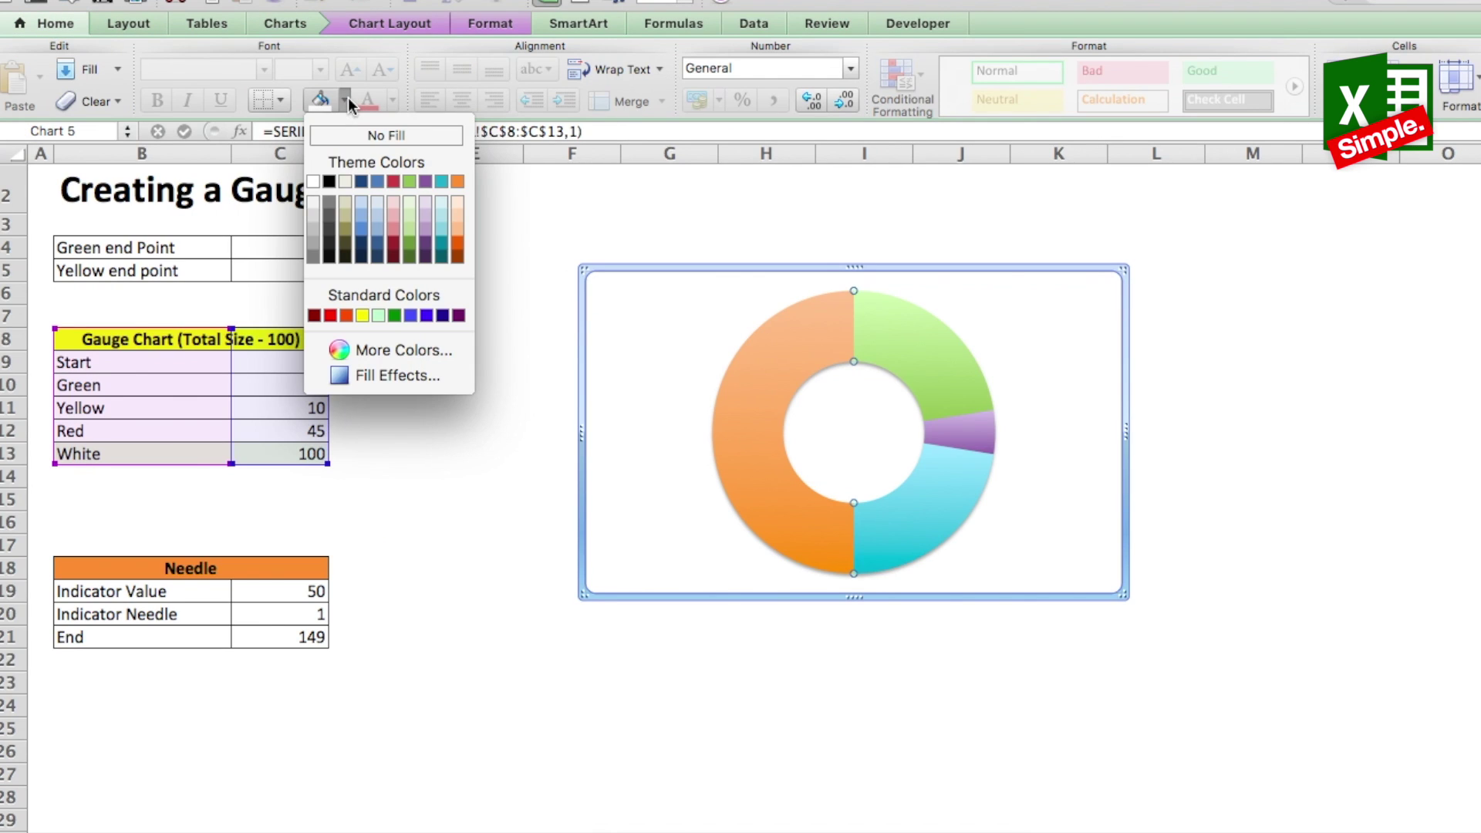
click(316, 189)
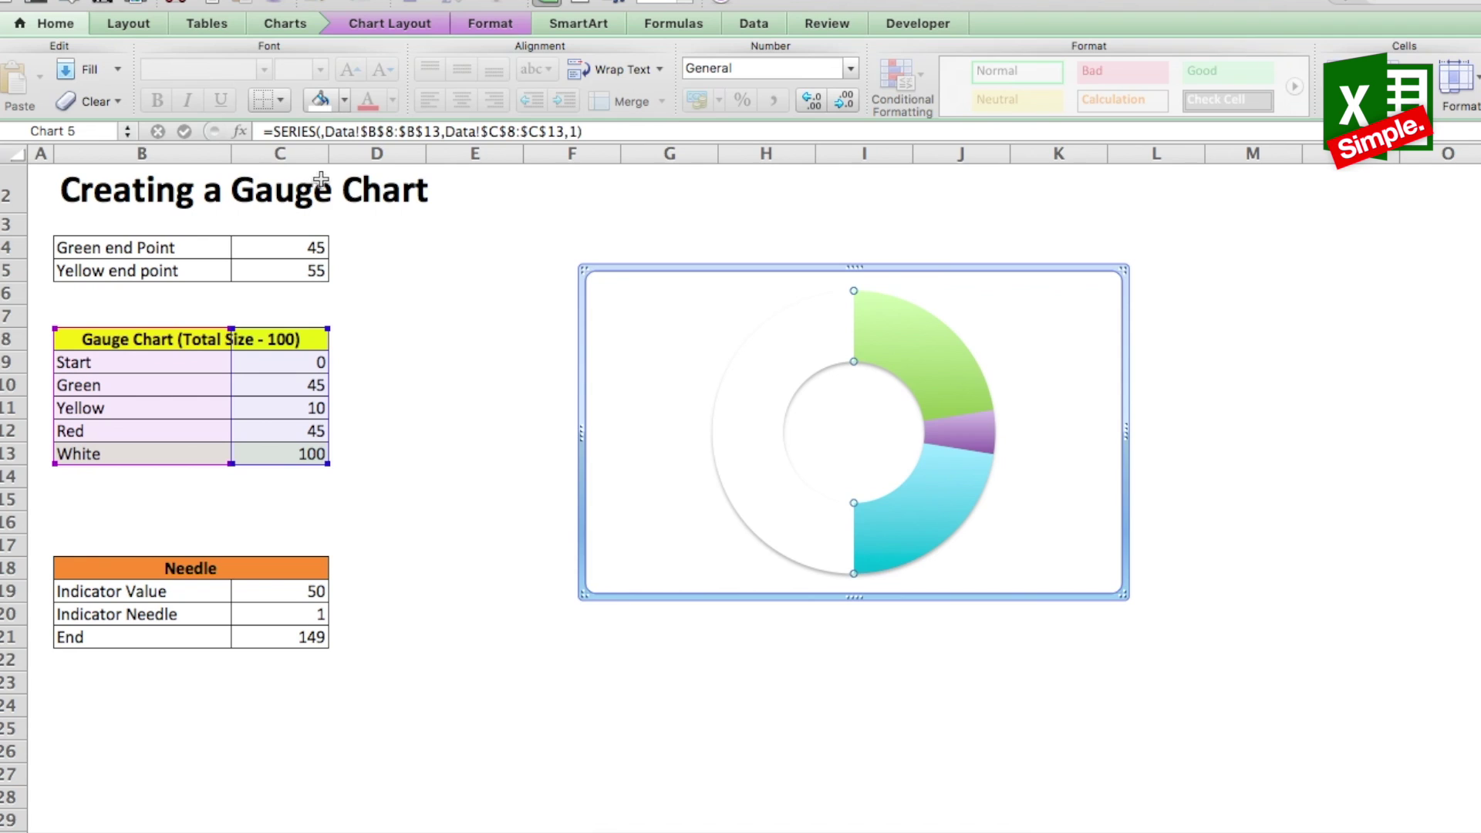
click(937, 348)
click(345, 100)
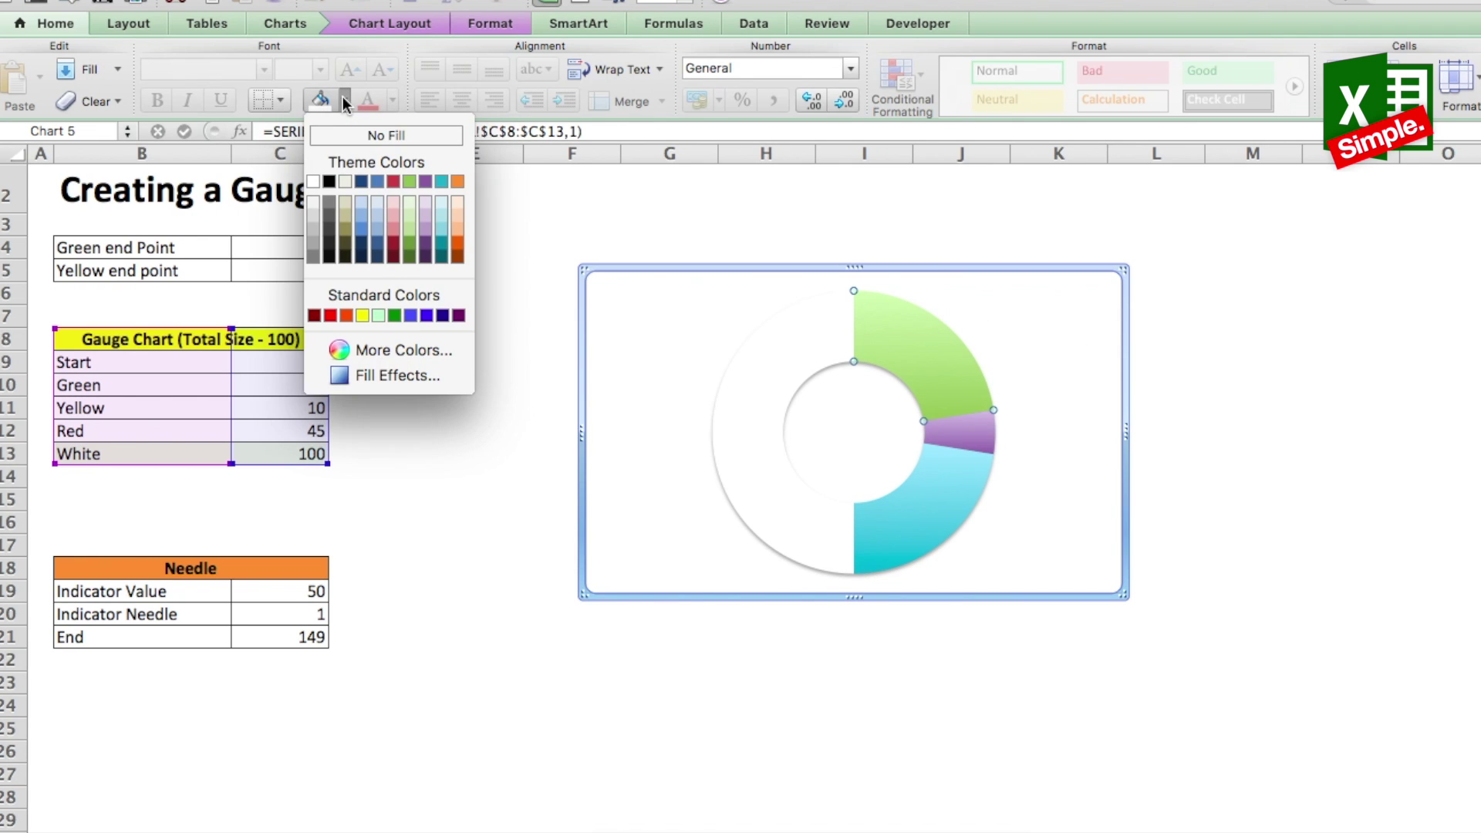
click(394, 314)
Colour the Yellow segment solid yellow and the Red segment solid red.
click(958, 432)
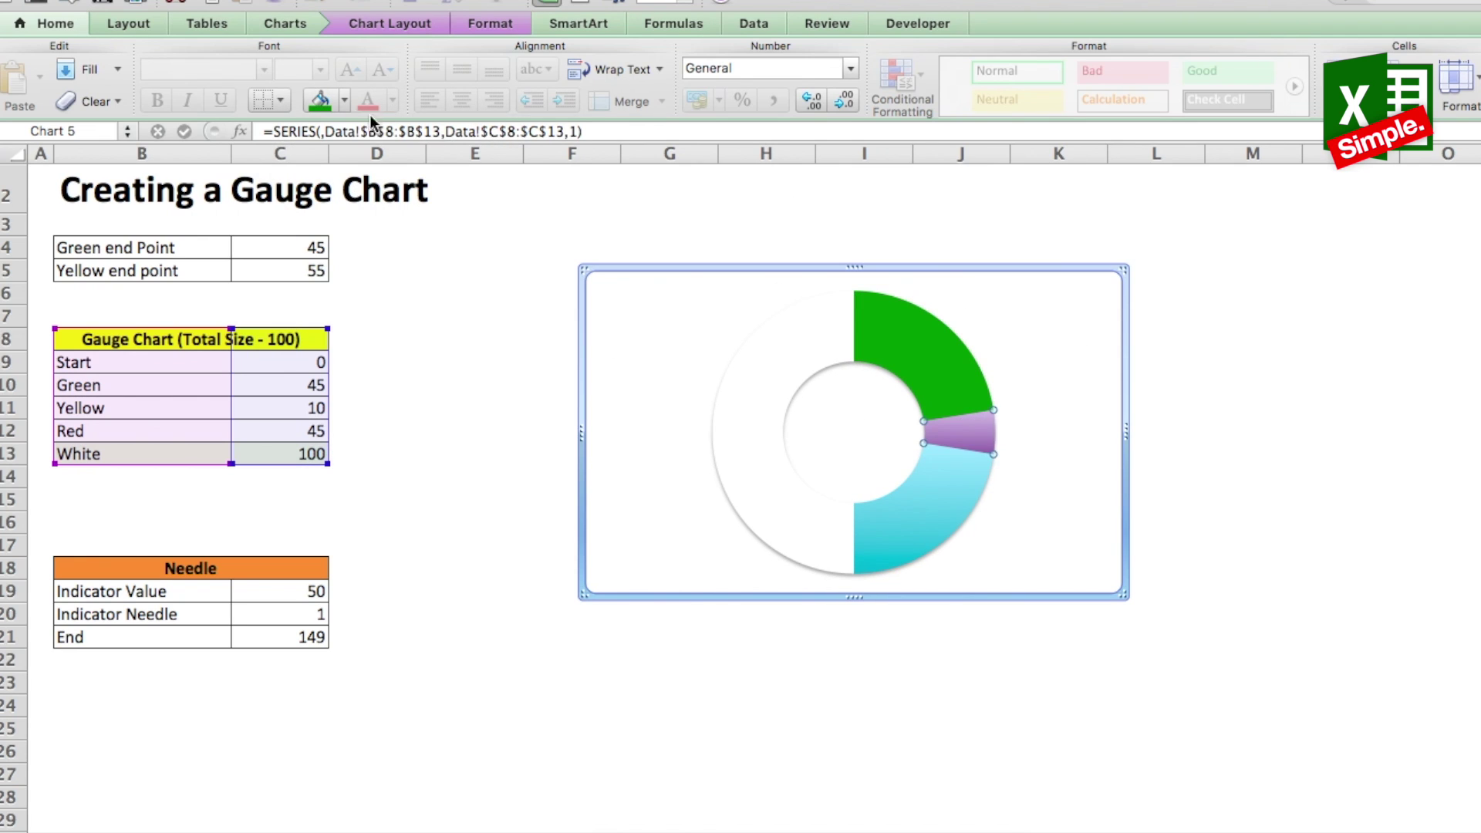
click(344, 100)
click(362, 314)
click(941, 502)
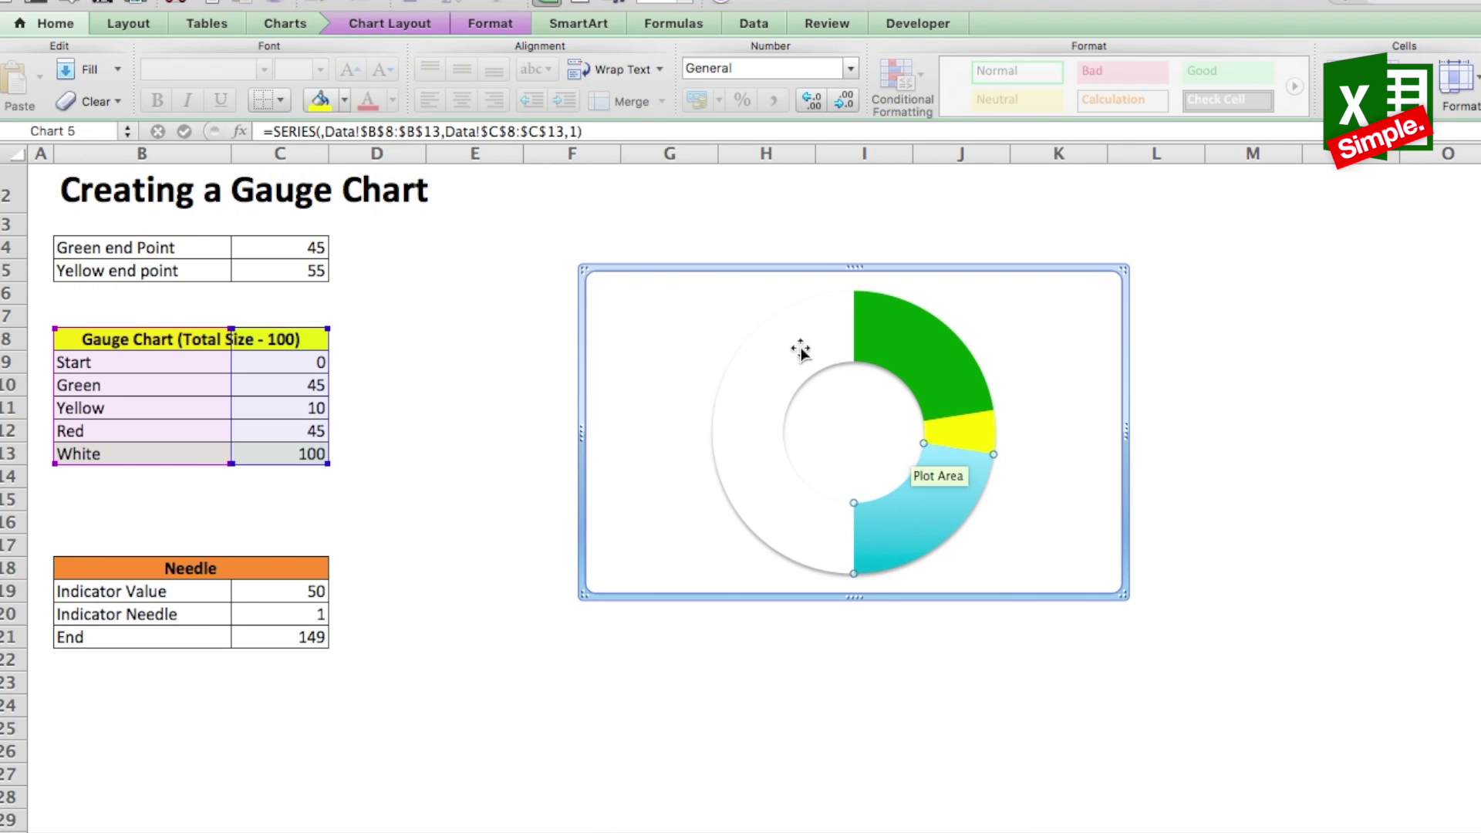
click(344, 100)
click(330, 315)
click(463, 292)
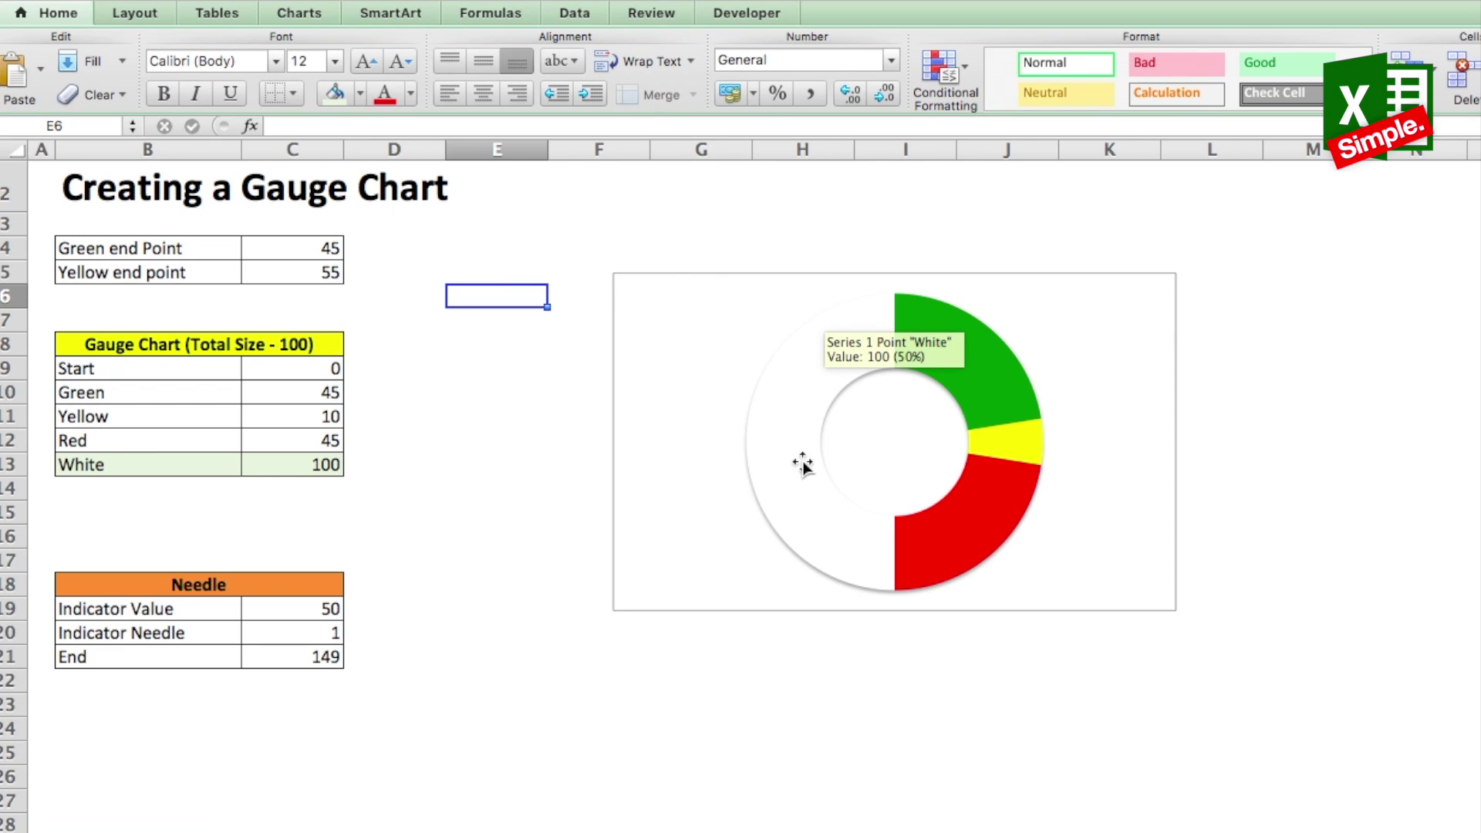
click(780, 230)
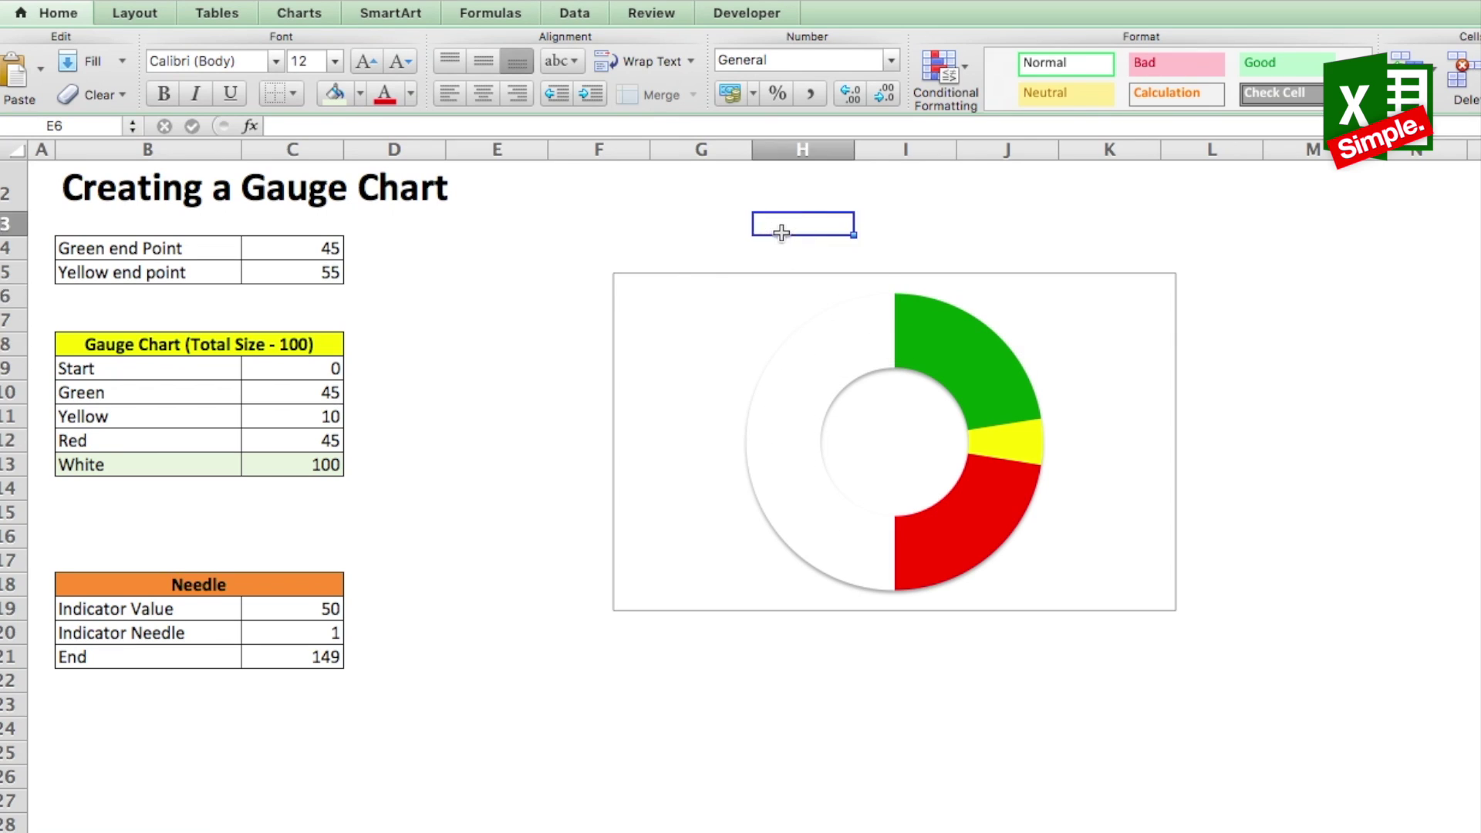
Set the White half of the doughnut to No Shadow under Shape Format Effects.
click(792, 387)
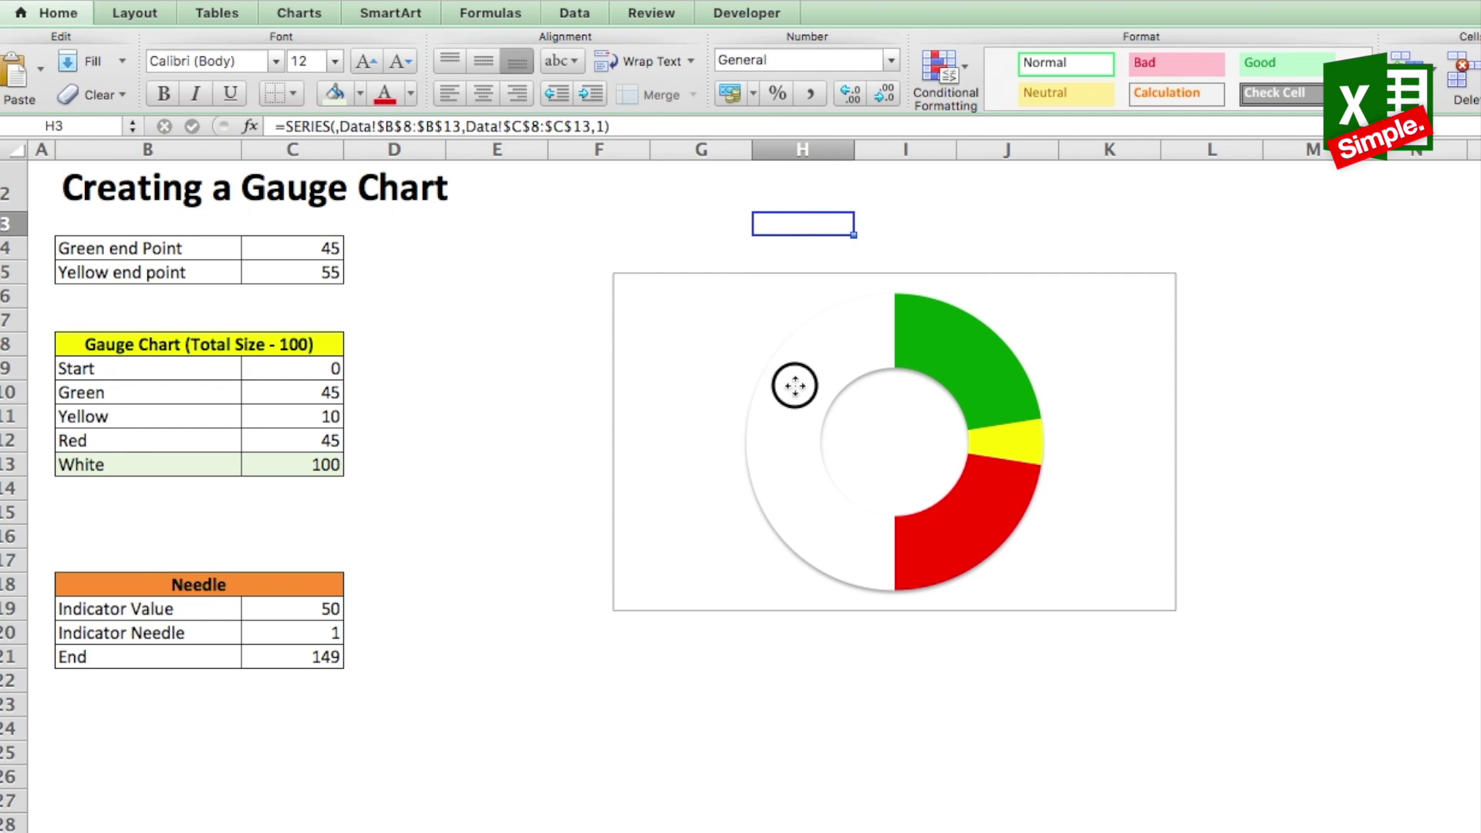
click(833, 343)
click(433, 11)
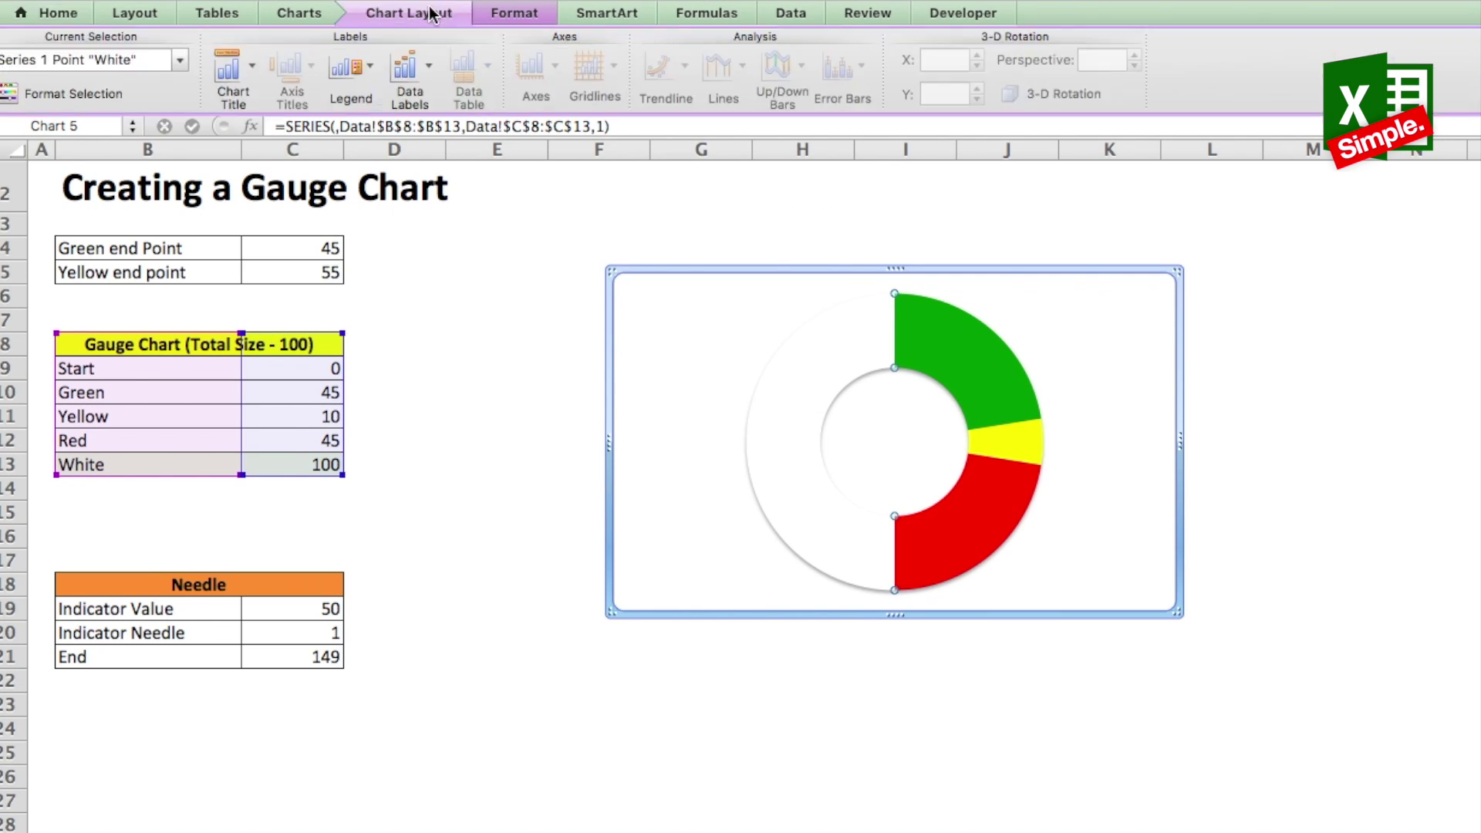
click(505, 12)
click(774, 71)
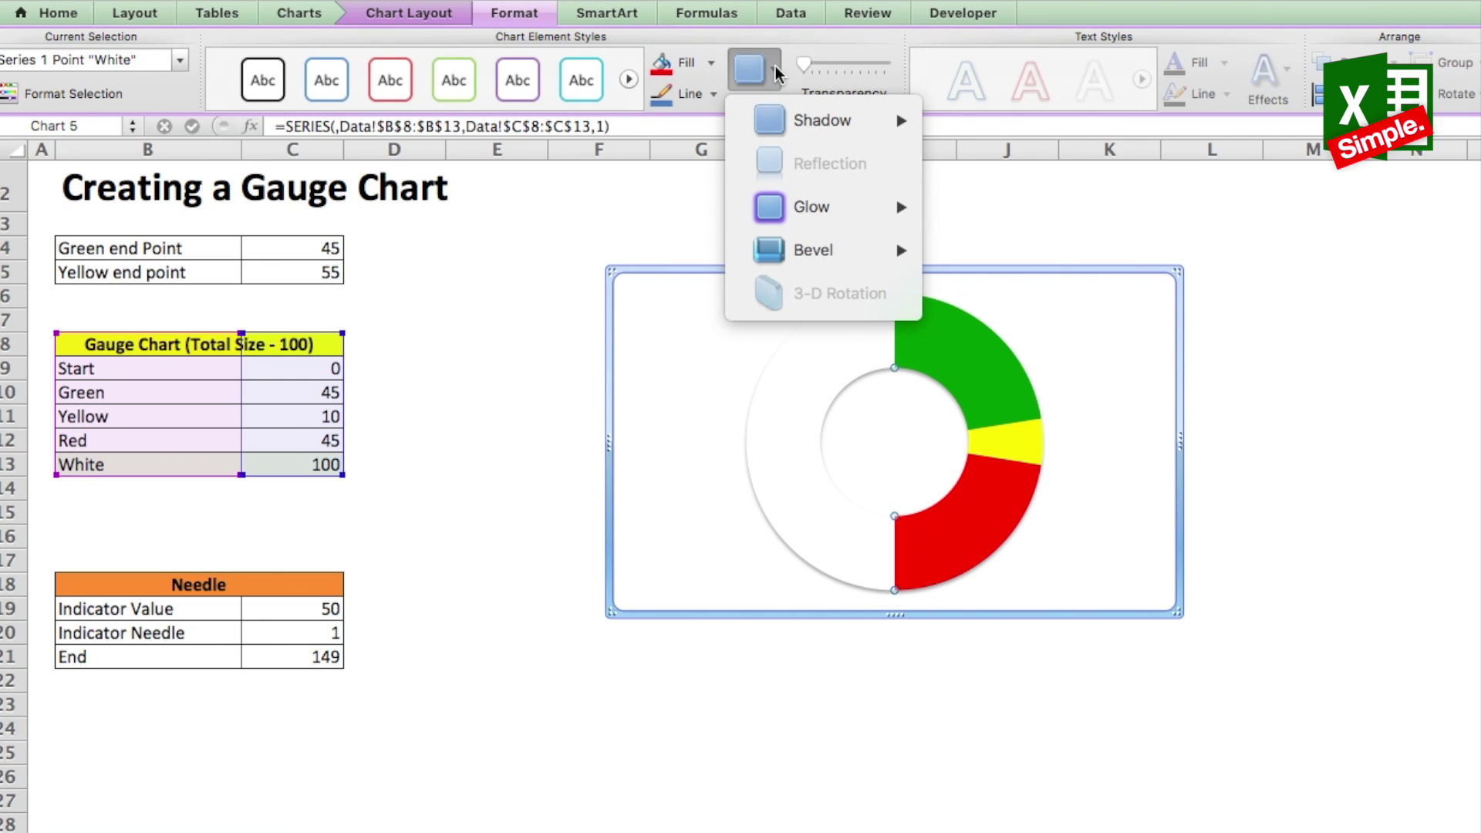
mouse_move(793, 119)
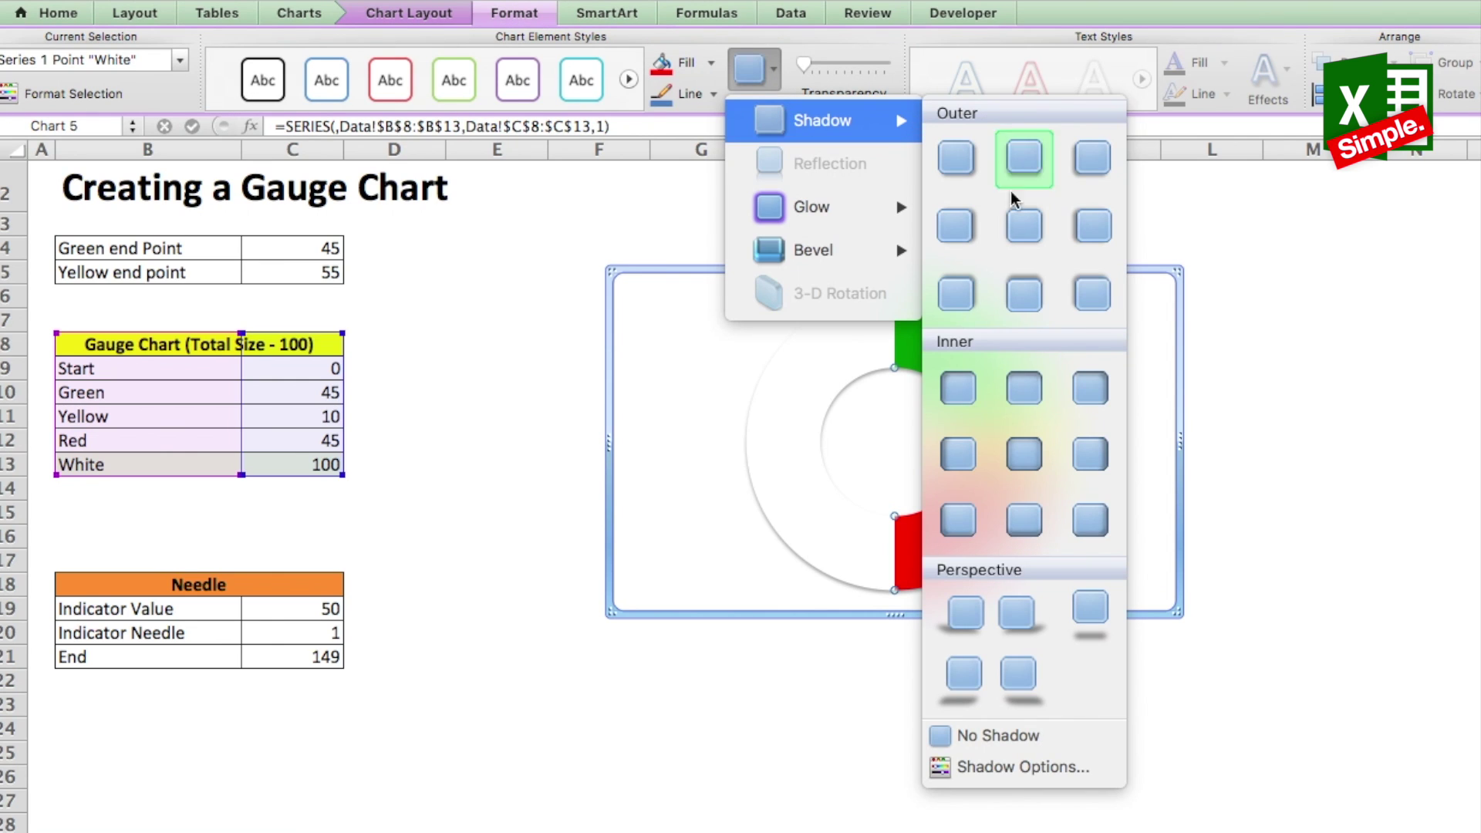
click(1004, 734)
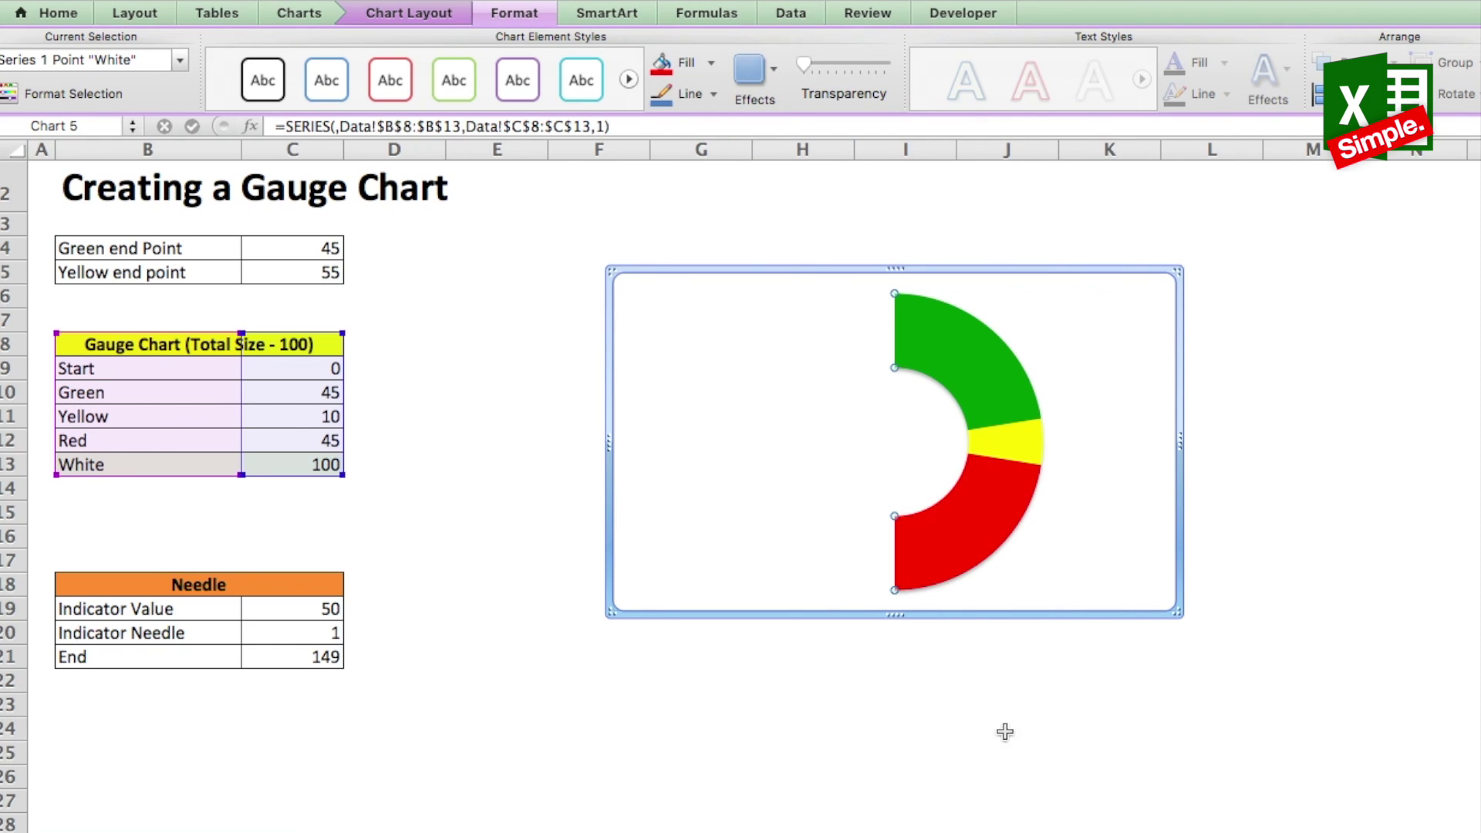
click(1310, 489)
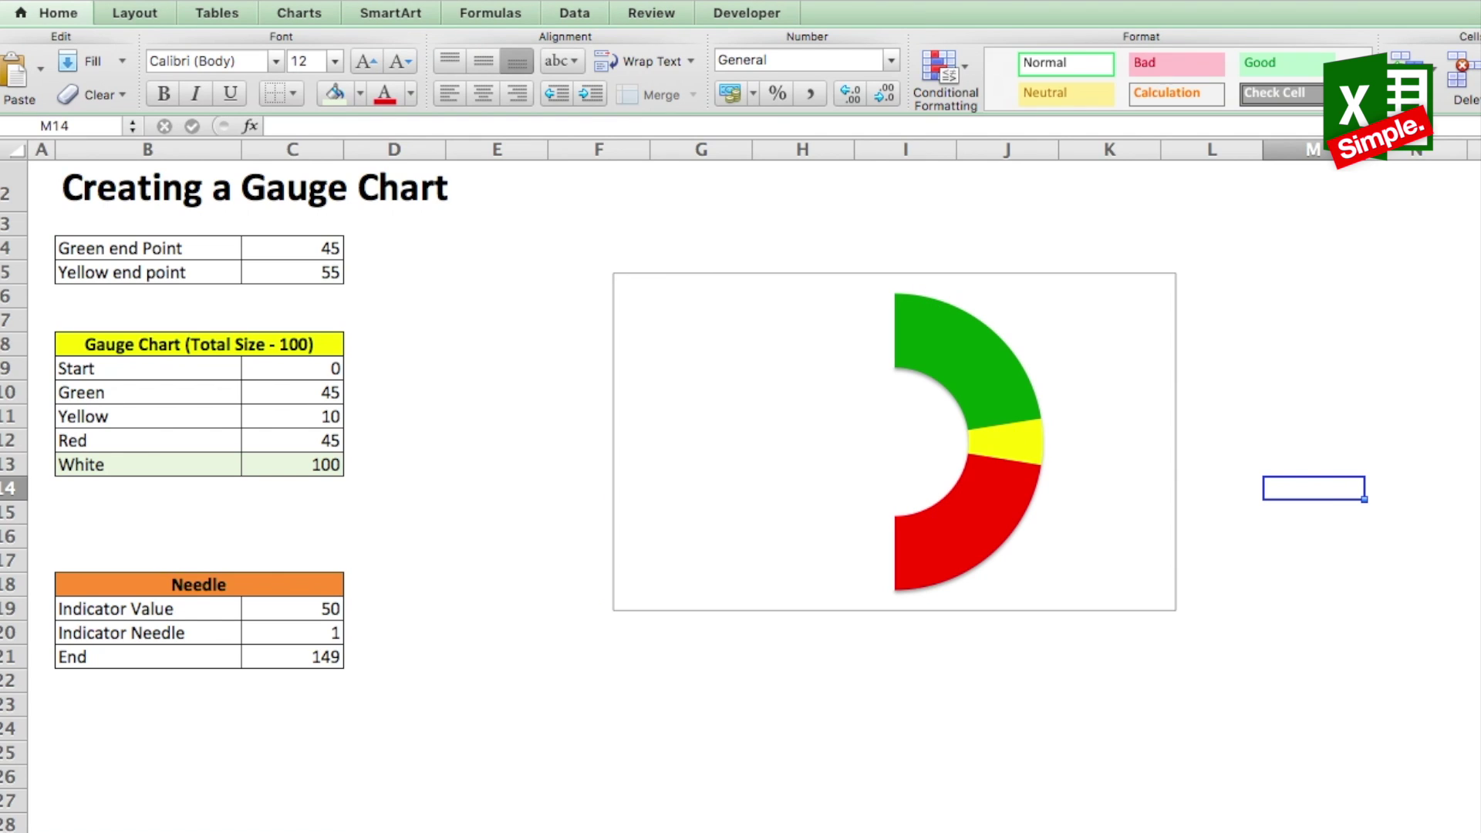
click(497, 296)
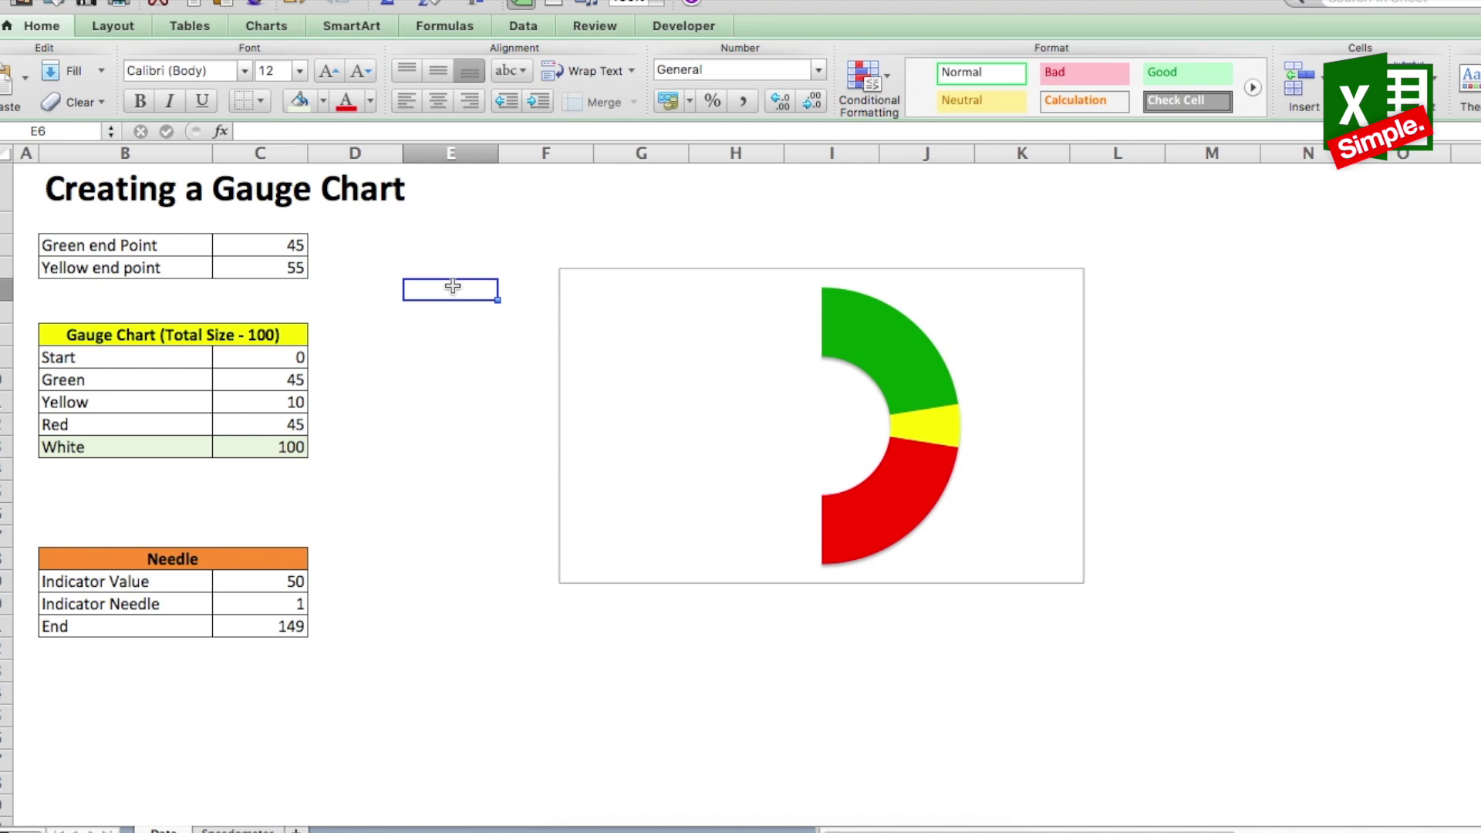
Open Format Data Series for the doughnut series from its right-click menu.
click(627, 273)
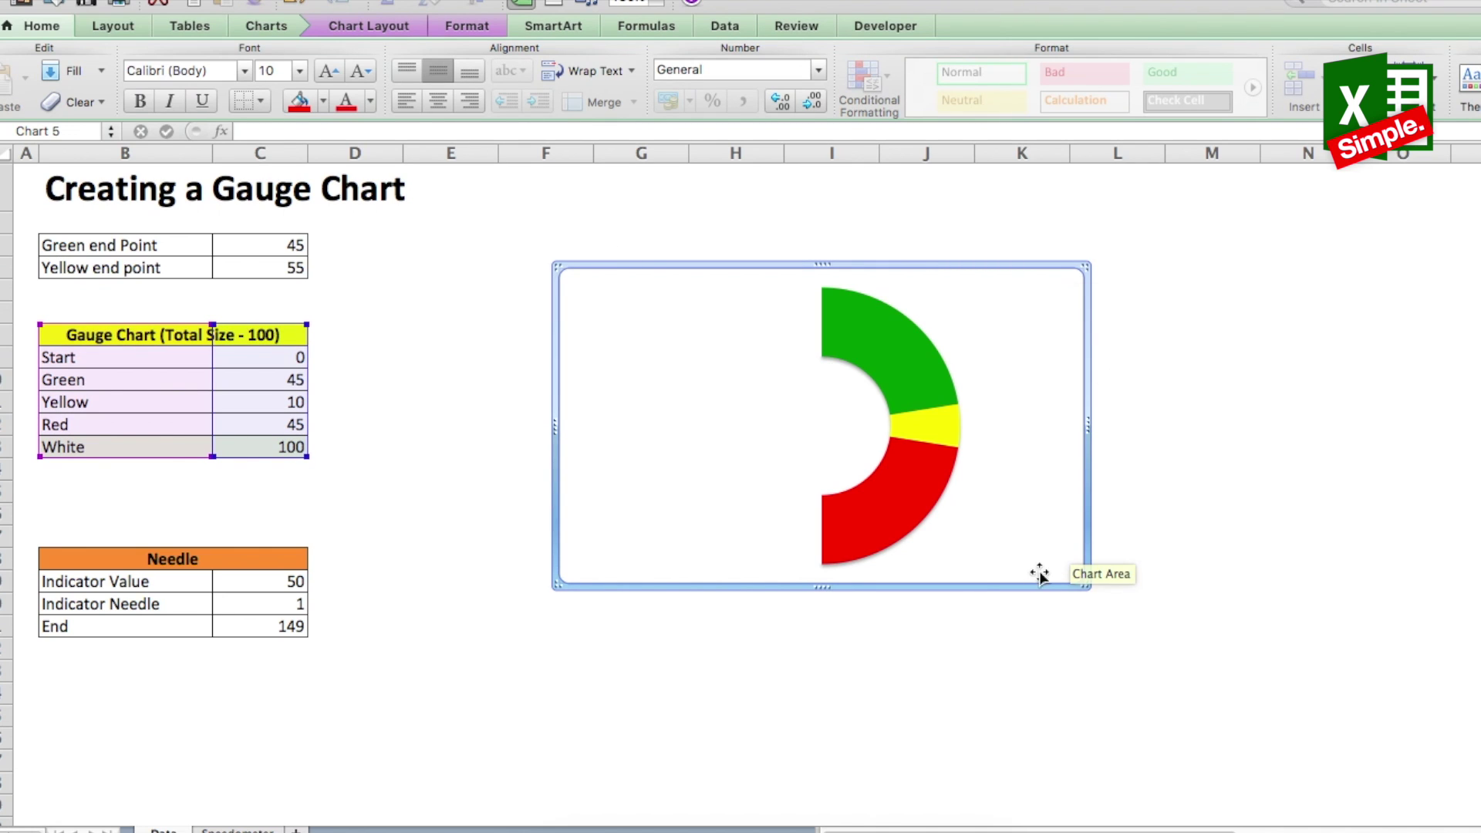
click(868, 341)
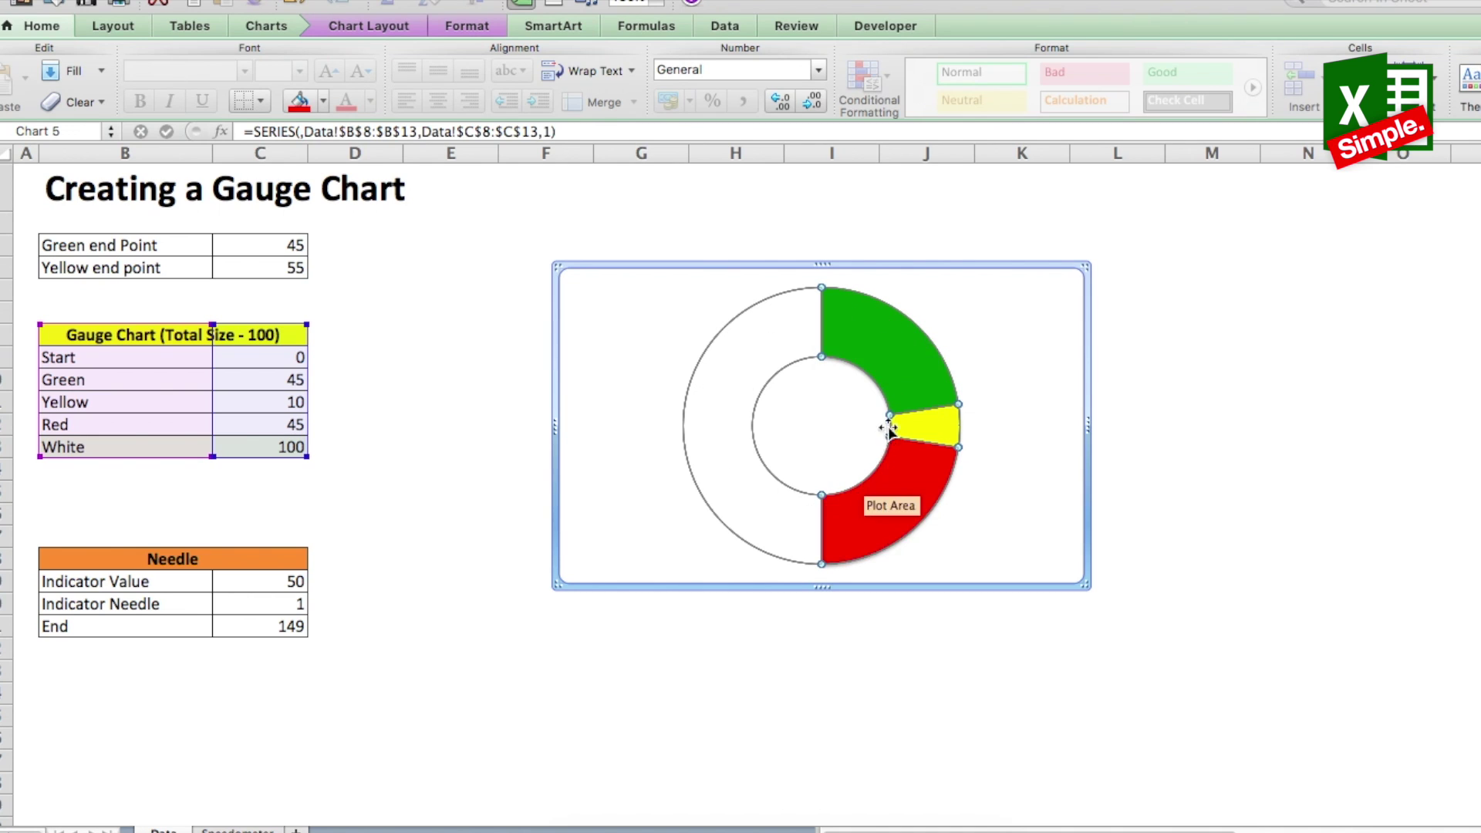
right_click(888, 325)
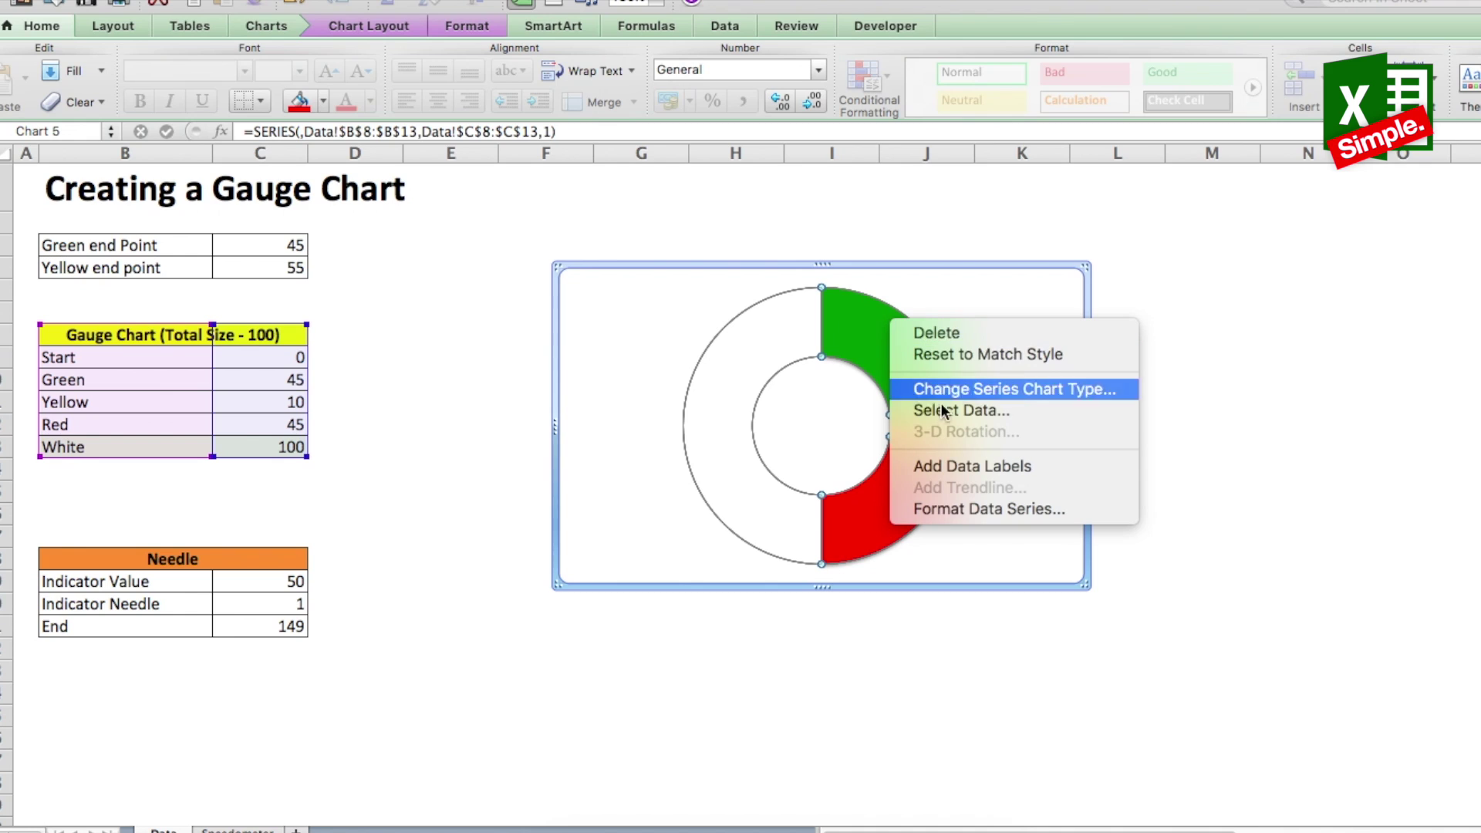
click(968, 509)
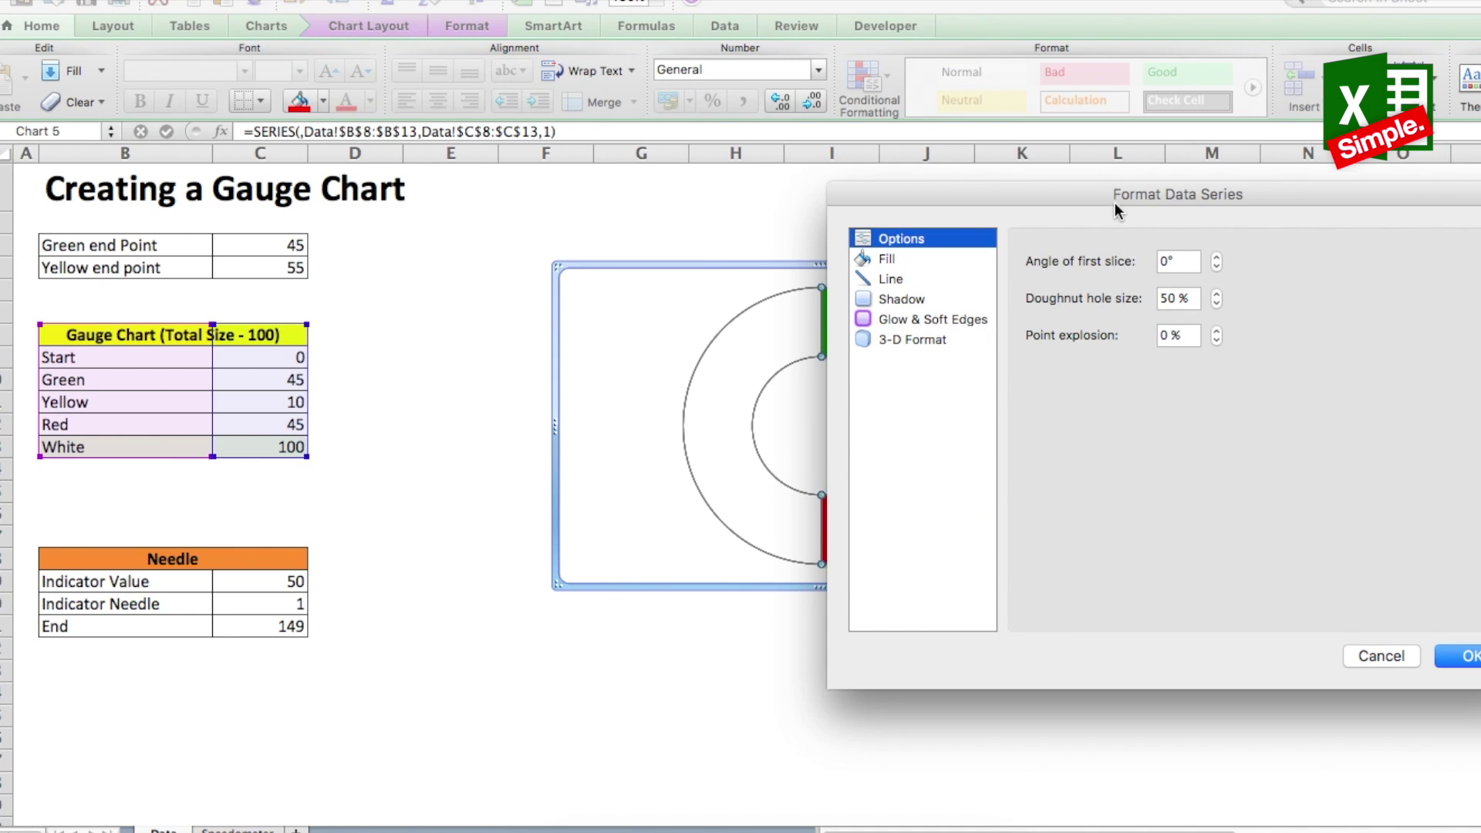
Set the doughnut's angle of first slice to 270° and apply it.
drag(1112, 201, 725, 224)
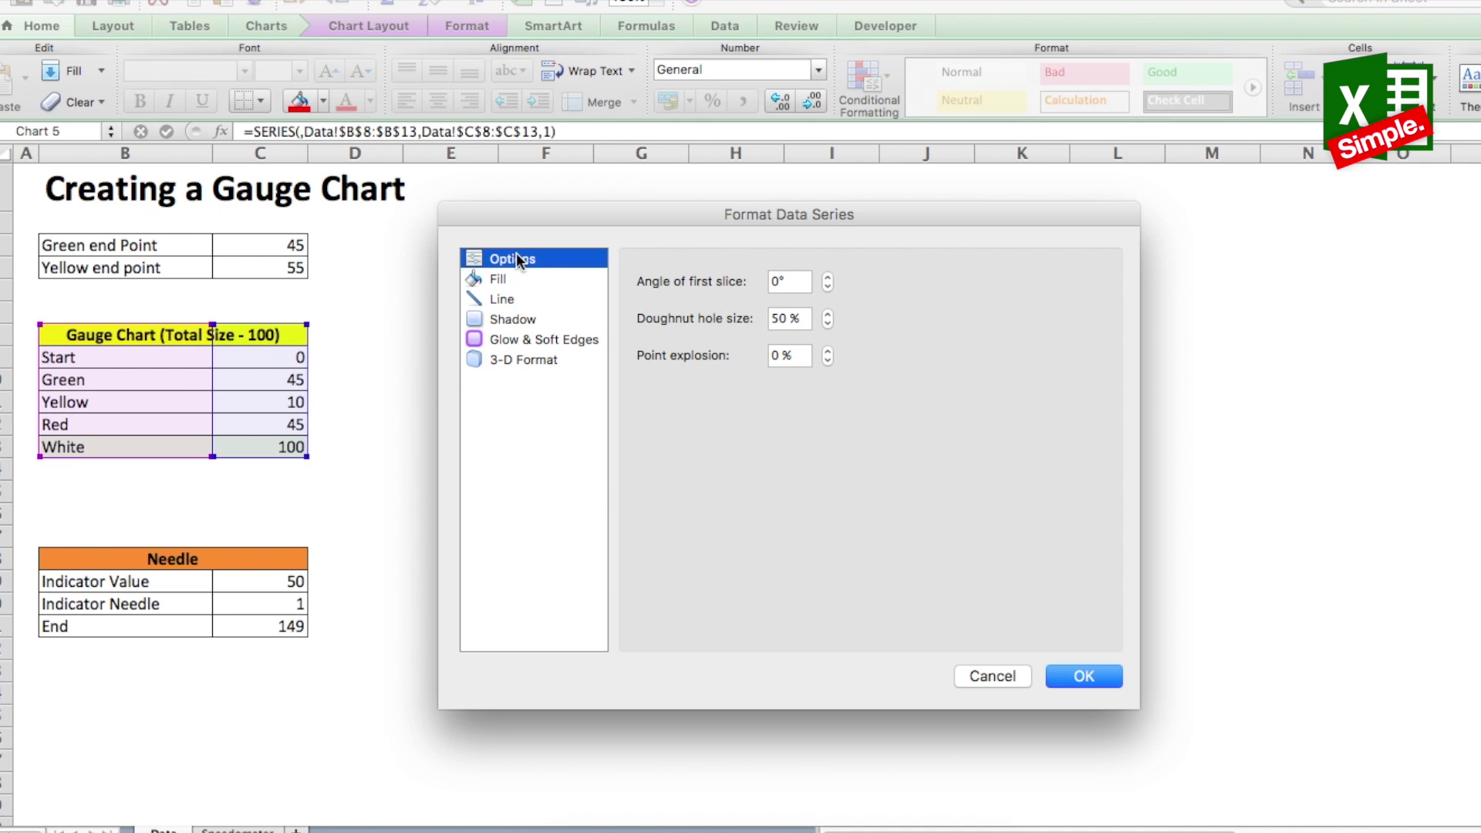
drag(791, 283, 763, 282)
text(27)
click(1085, 677)
click(1151, 550)
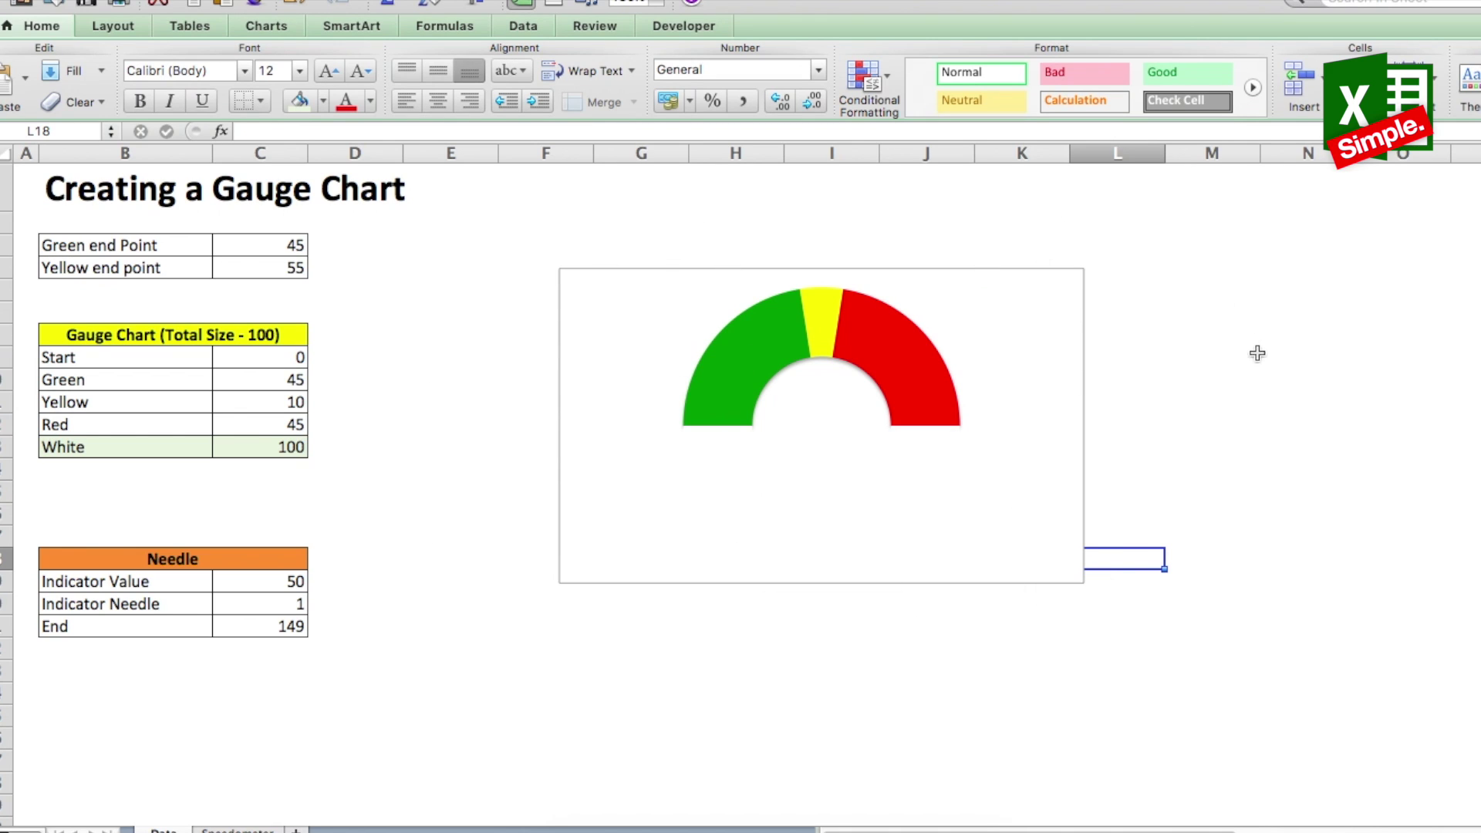
click(1203, 362)
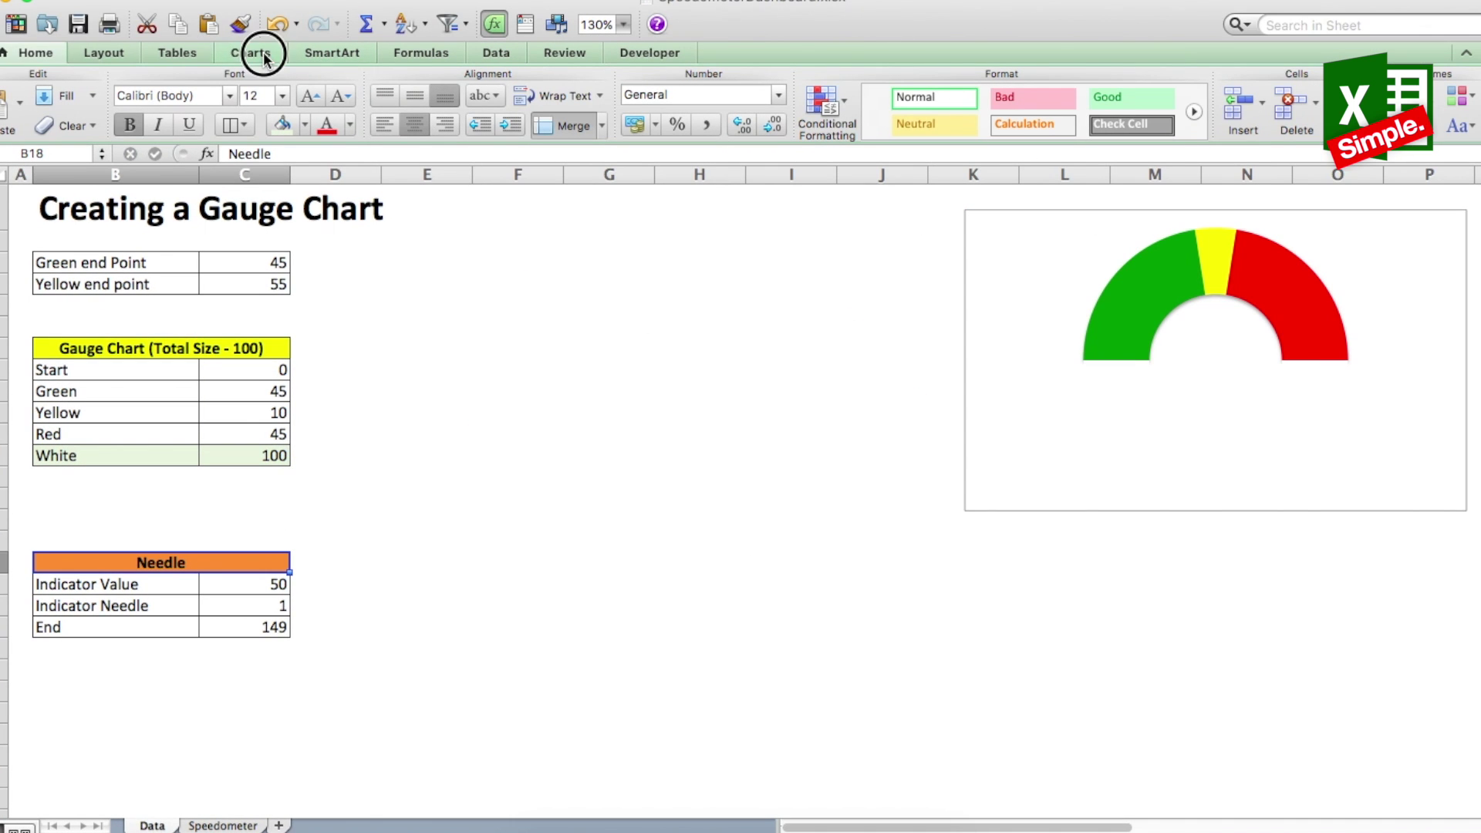
click(257, 53)
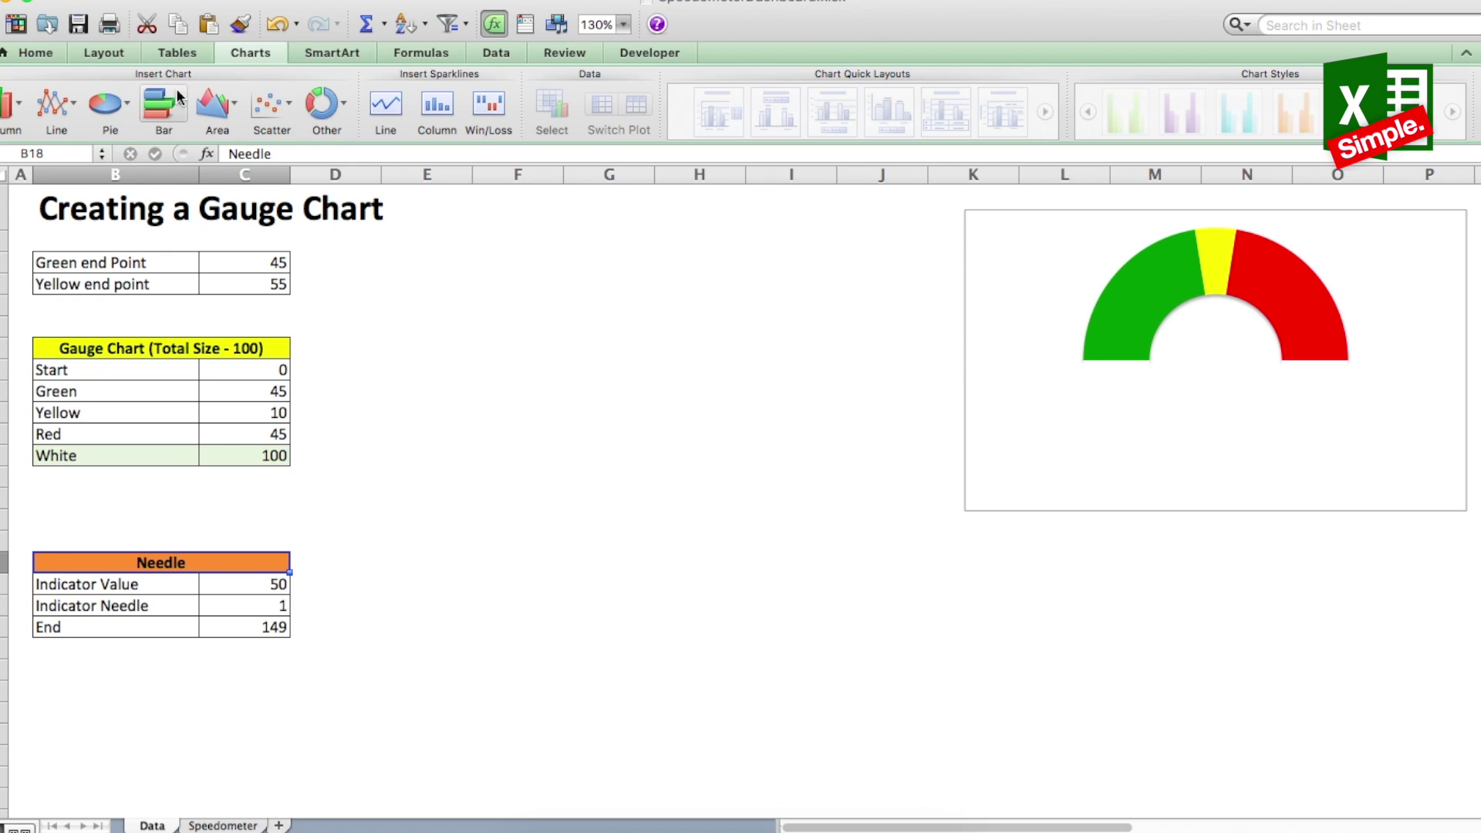
click(26, 52)
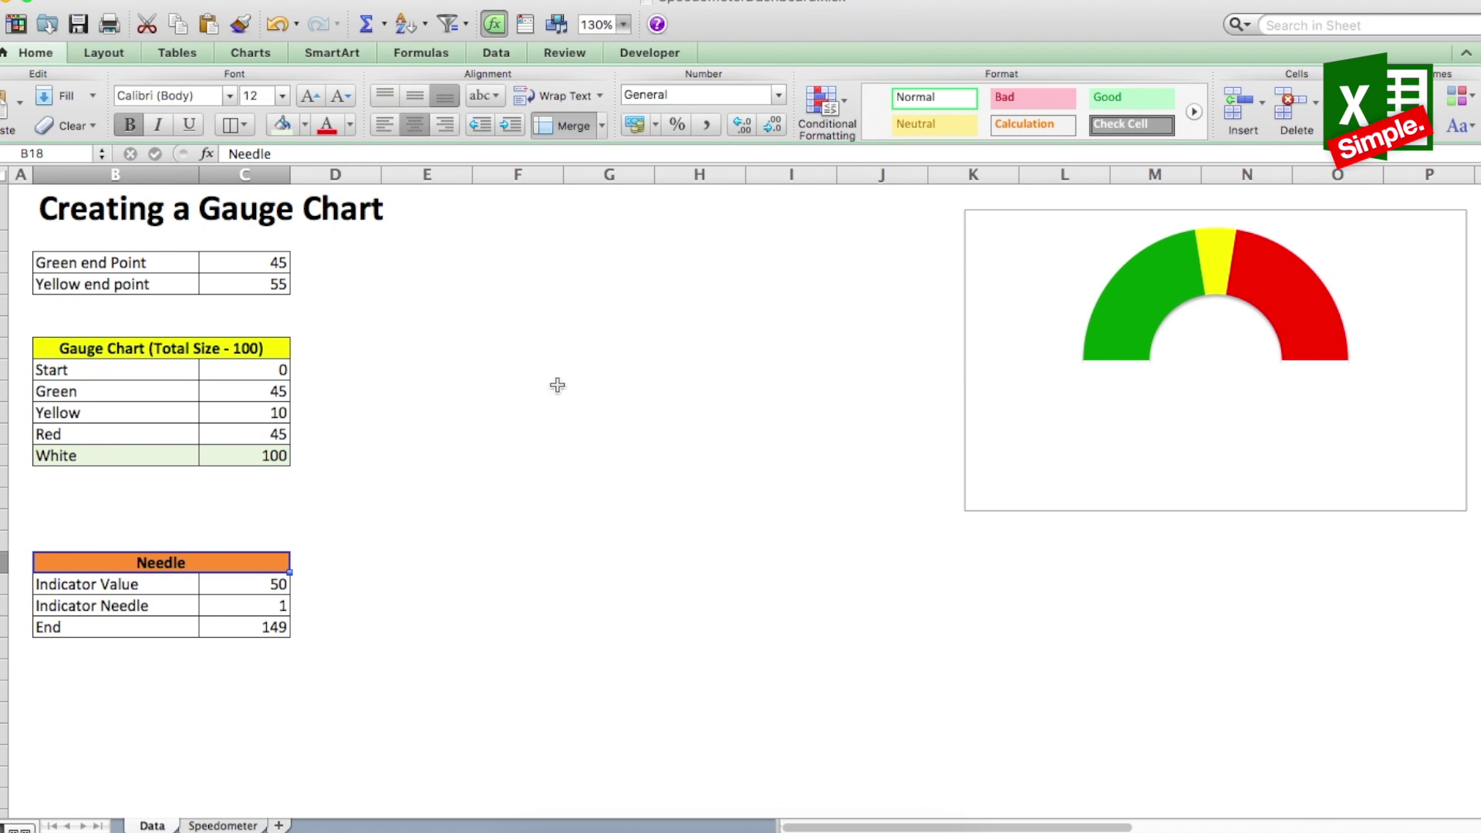
Review the Needle table rows: Indicator Value 50, Indicator Needle 1 and End.
click(618, 477)
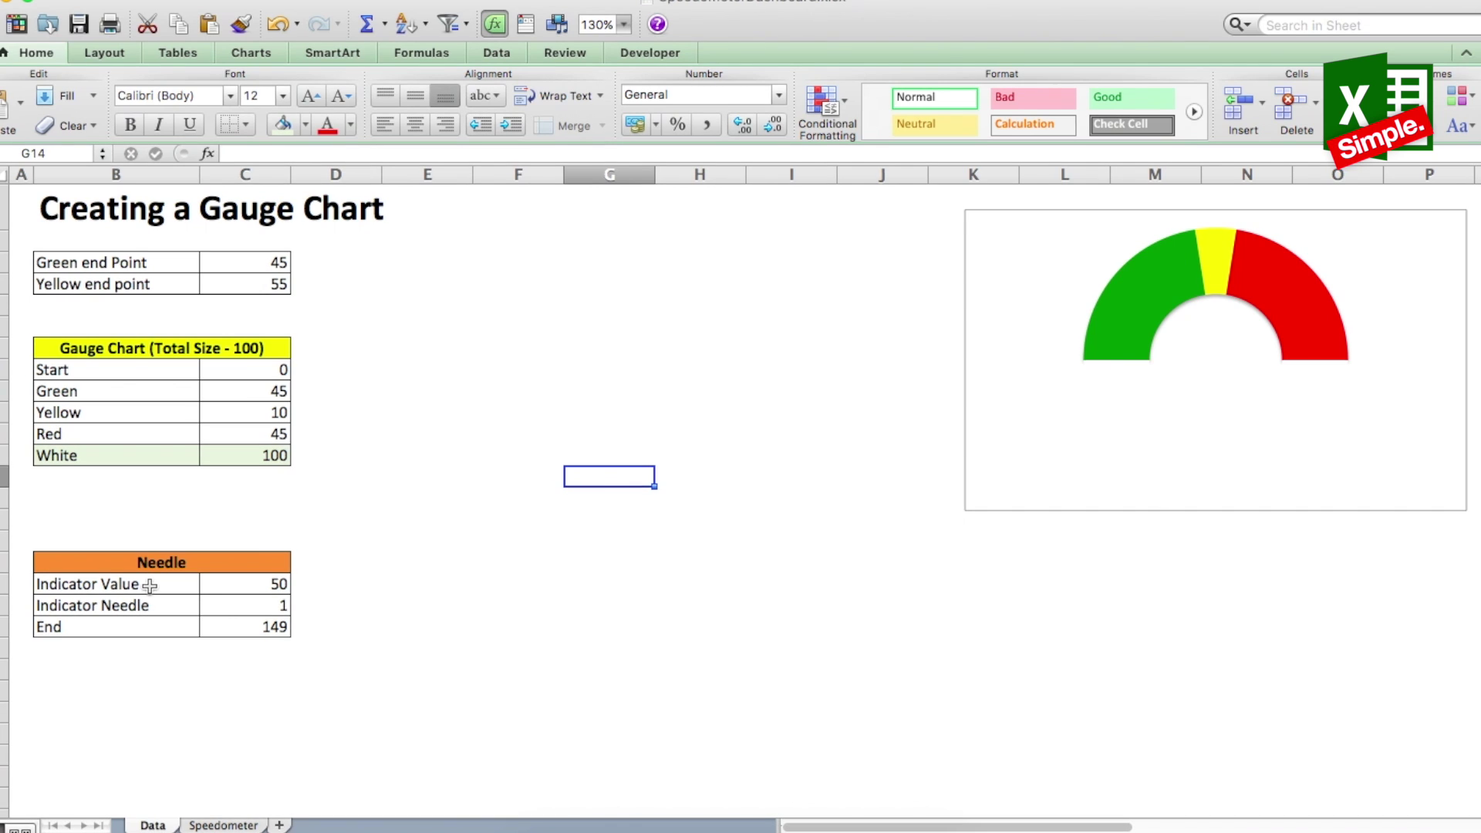
drag(149, 585, 266, 585)
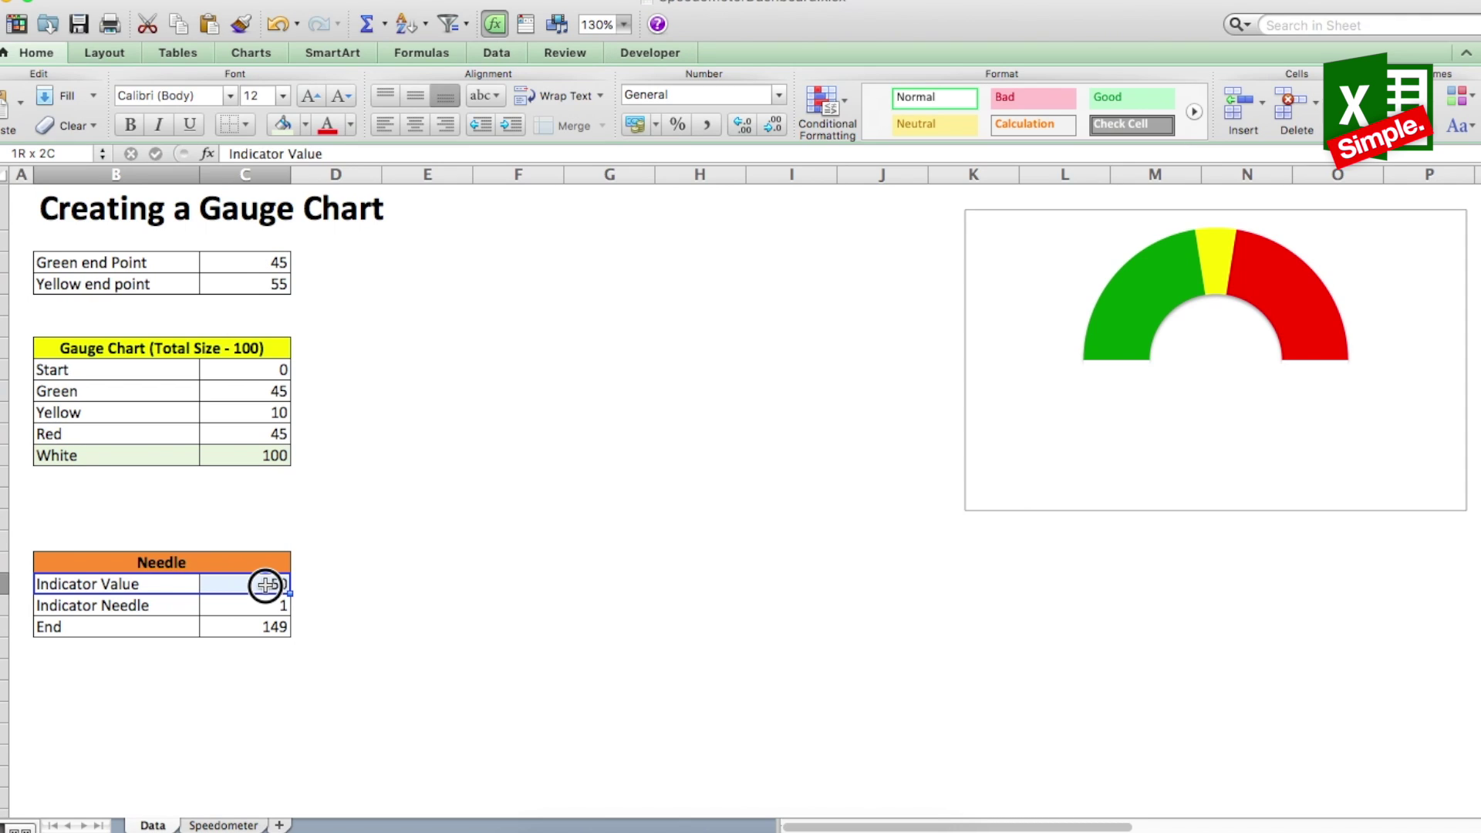
click(168, 636)
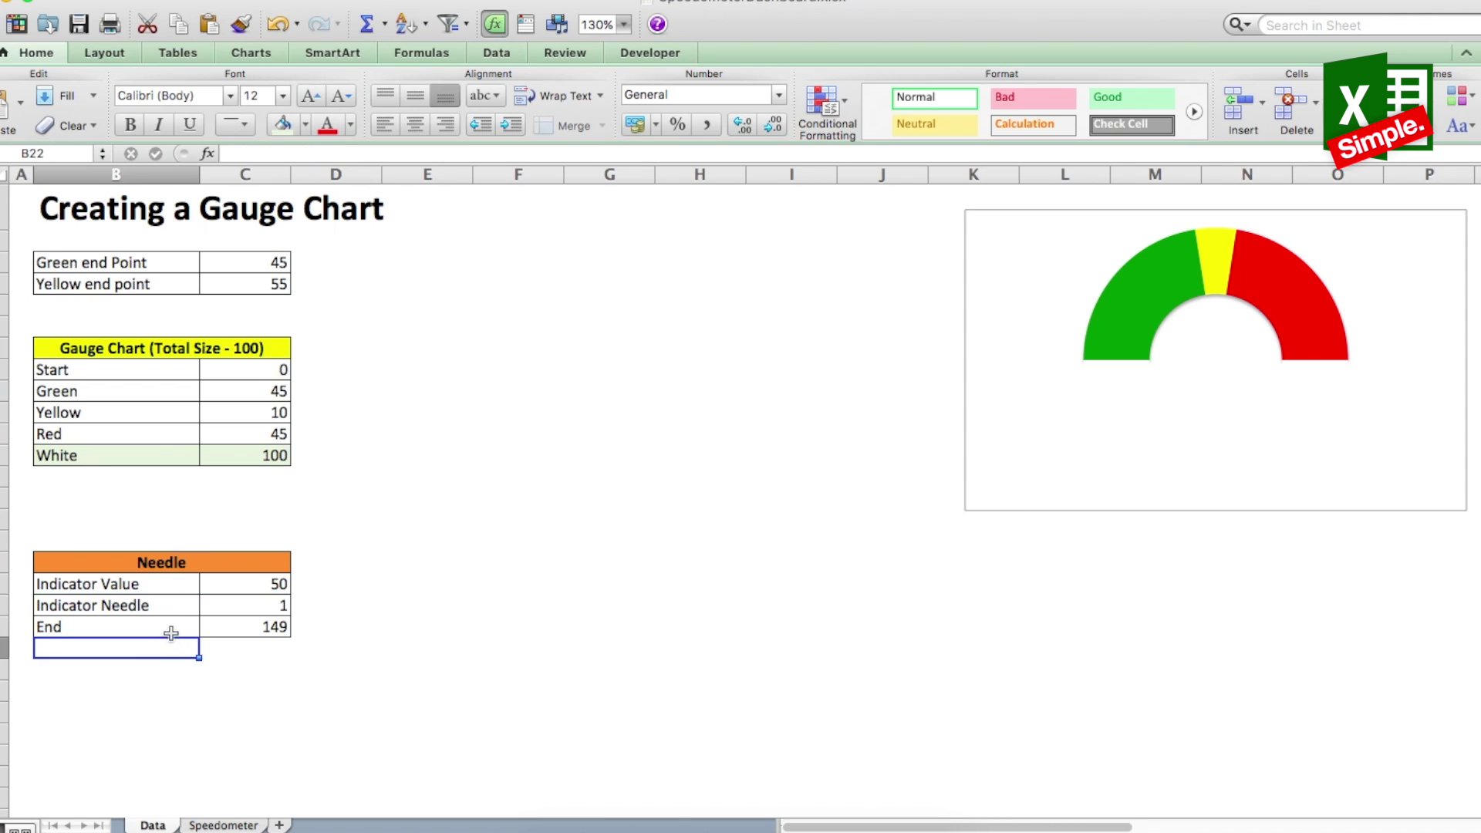
drag(136, 606, 236, 607)
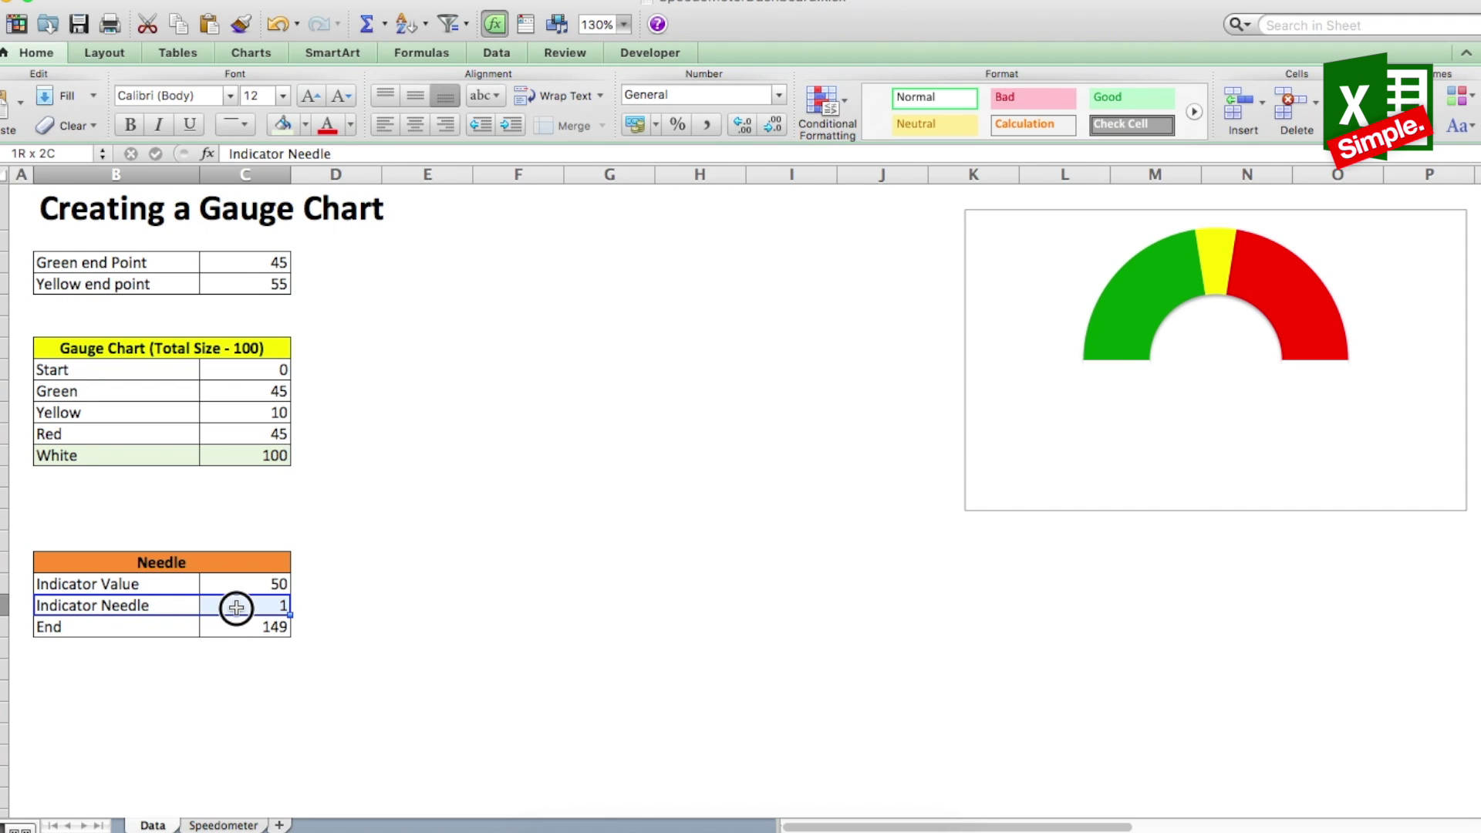
click(231, 674)
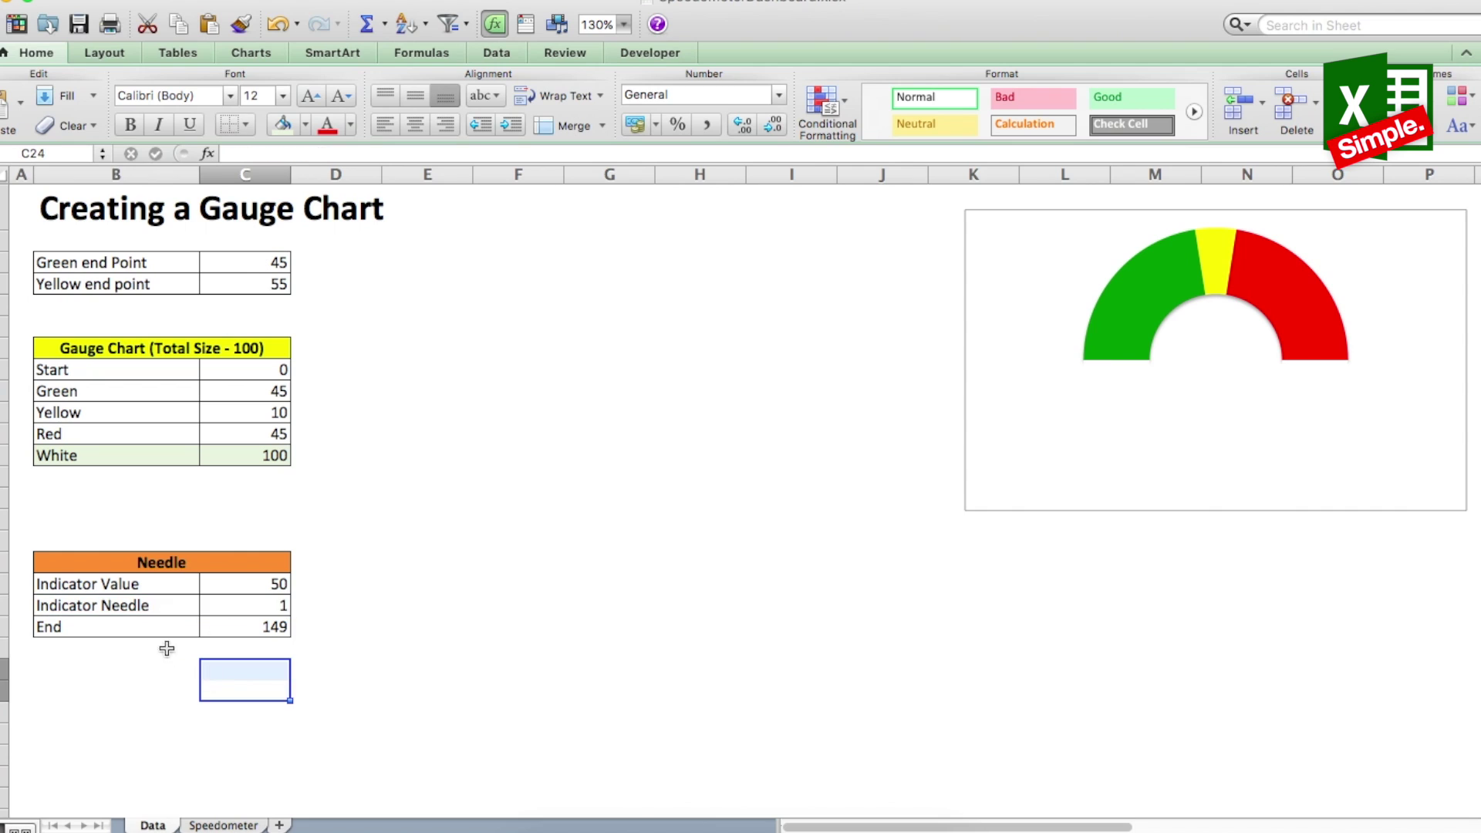
drag(143, 627, 224, 627)
Check End's formula =200-SUM(C19:C20) in C21, then select the Needle table B18:C21.
double_click(253, 626)
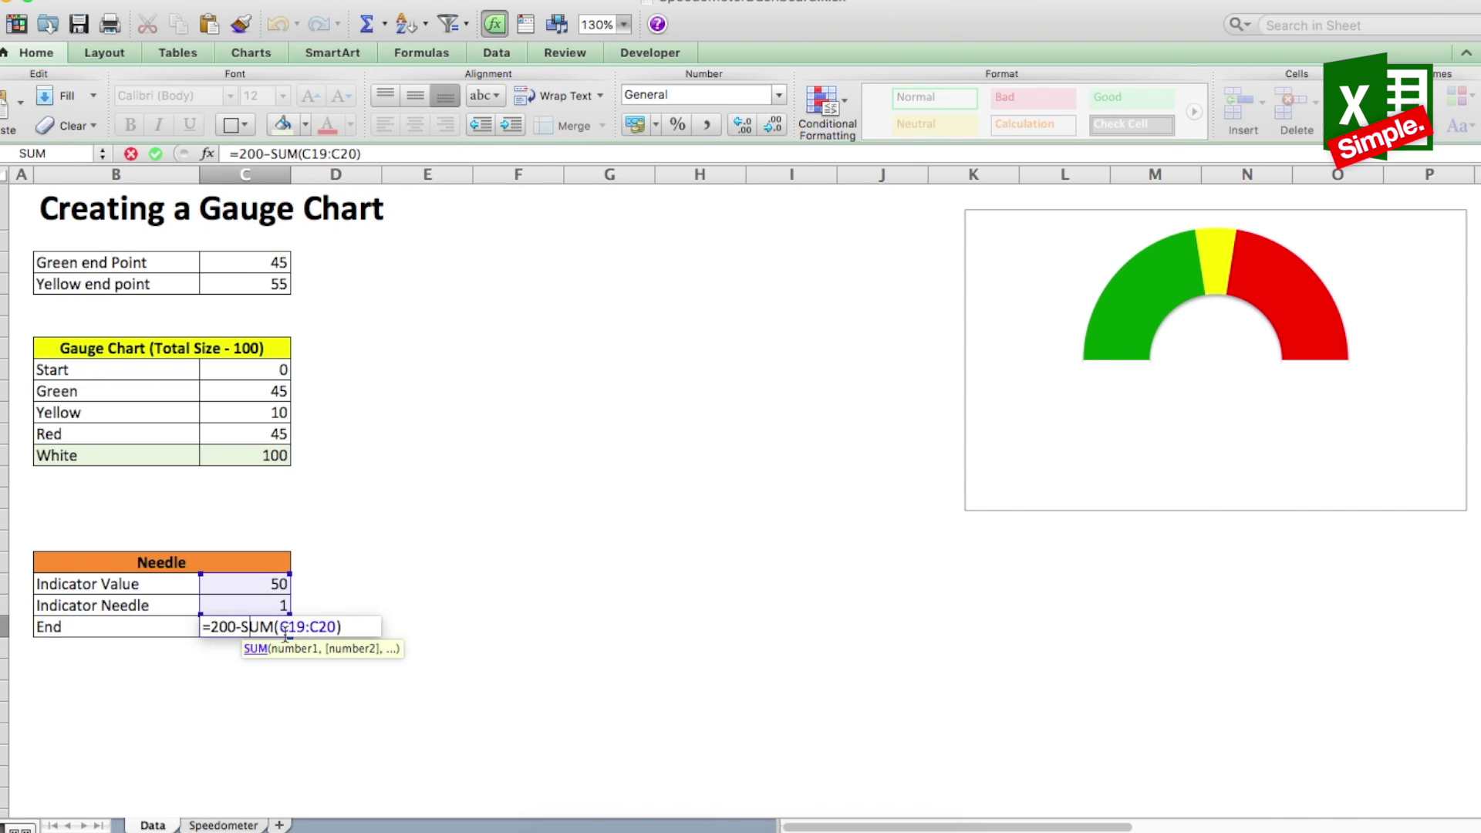
drag(342, 628, 199, 626)
key(Escape)
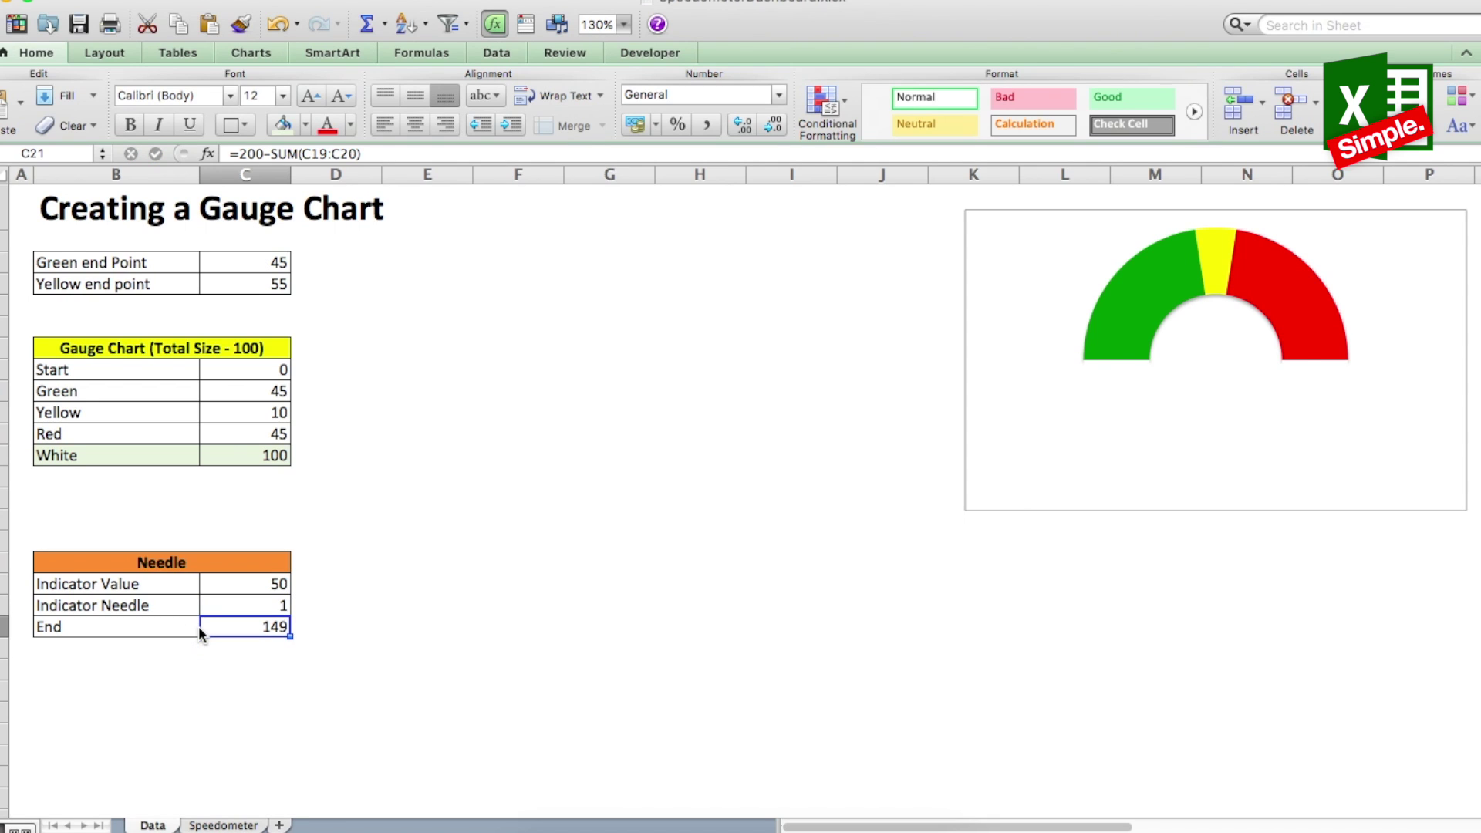
click(179, 561)
drag(208, 563, 206, 626)
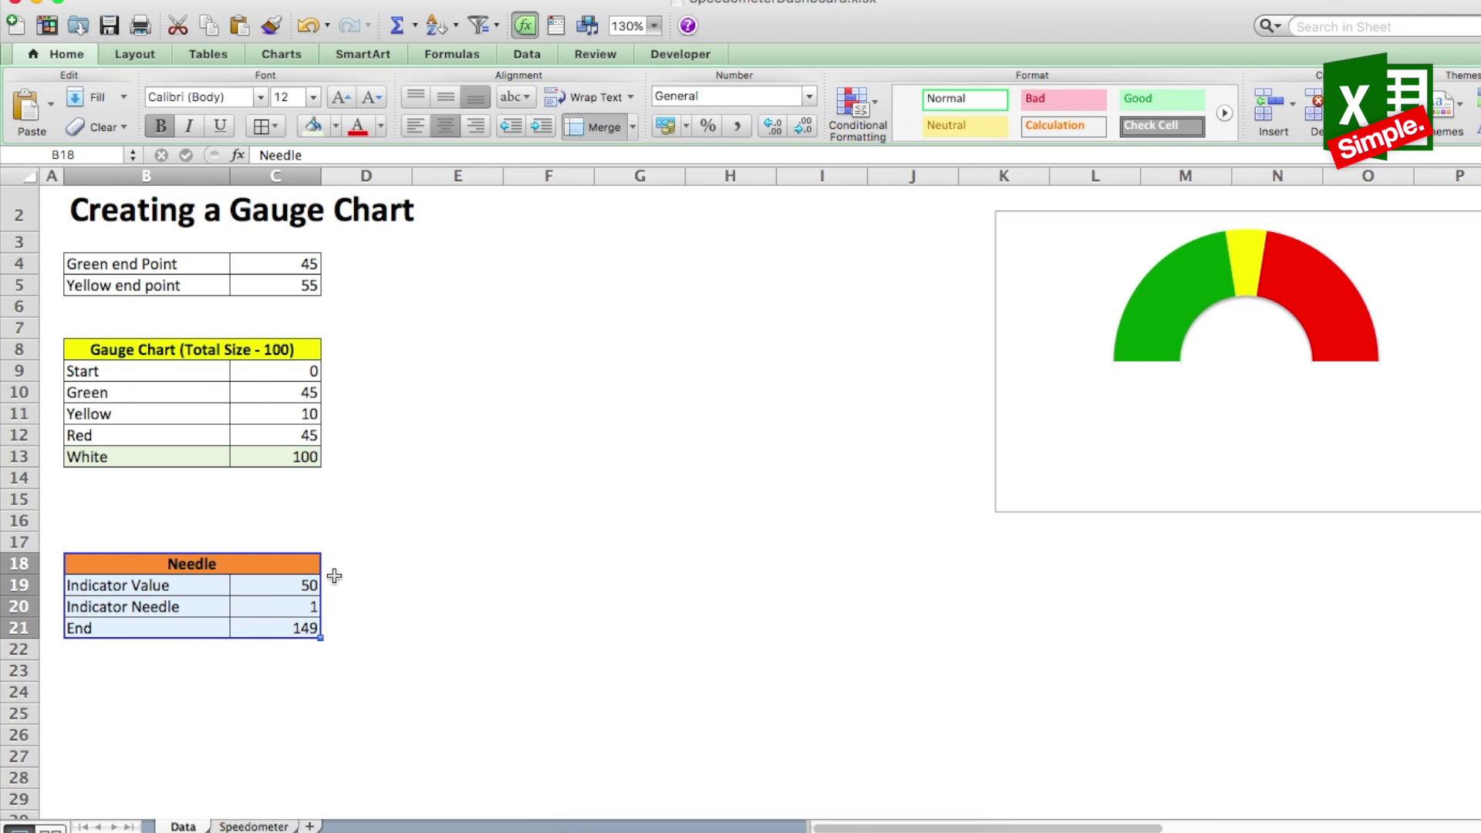
Insert a 2-D pie chart from the Needle table and move it left beside the tables.
click(271, 51)
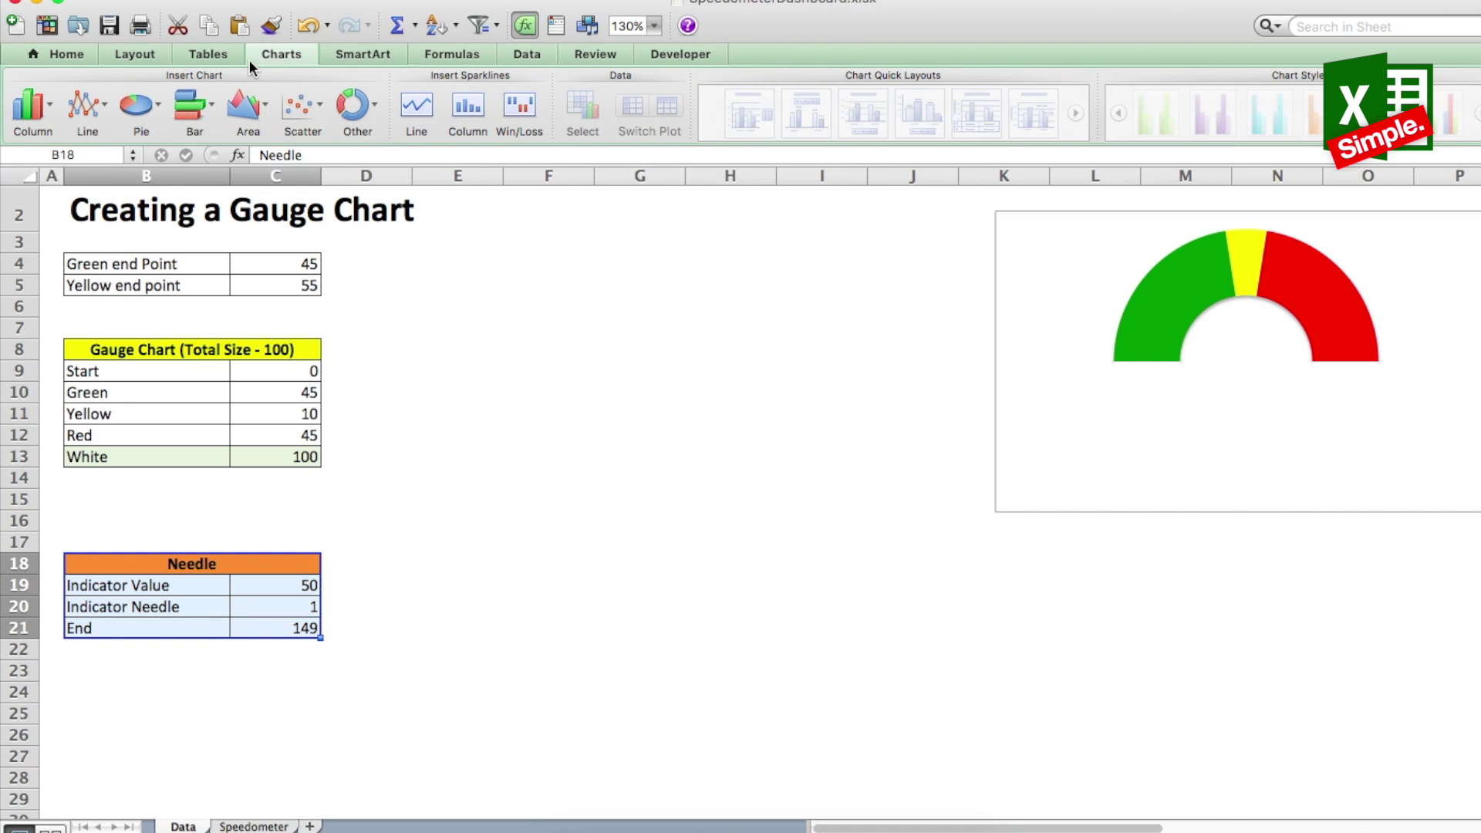
click(160, 111)
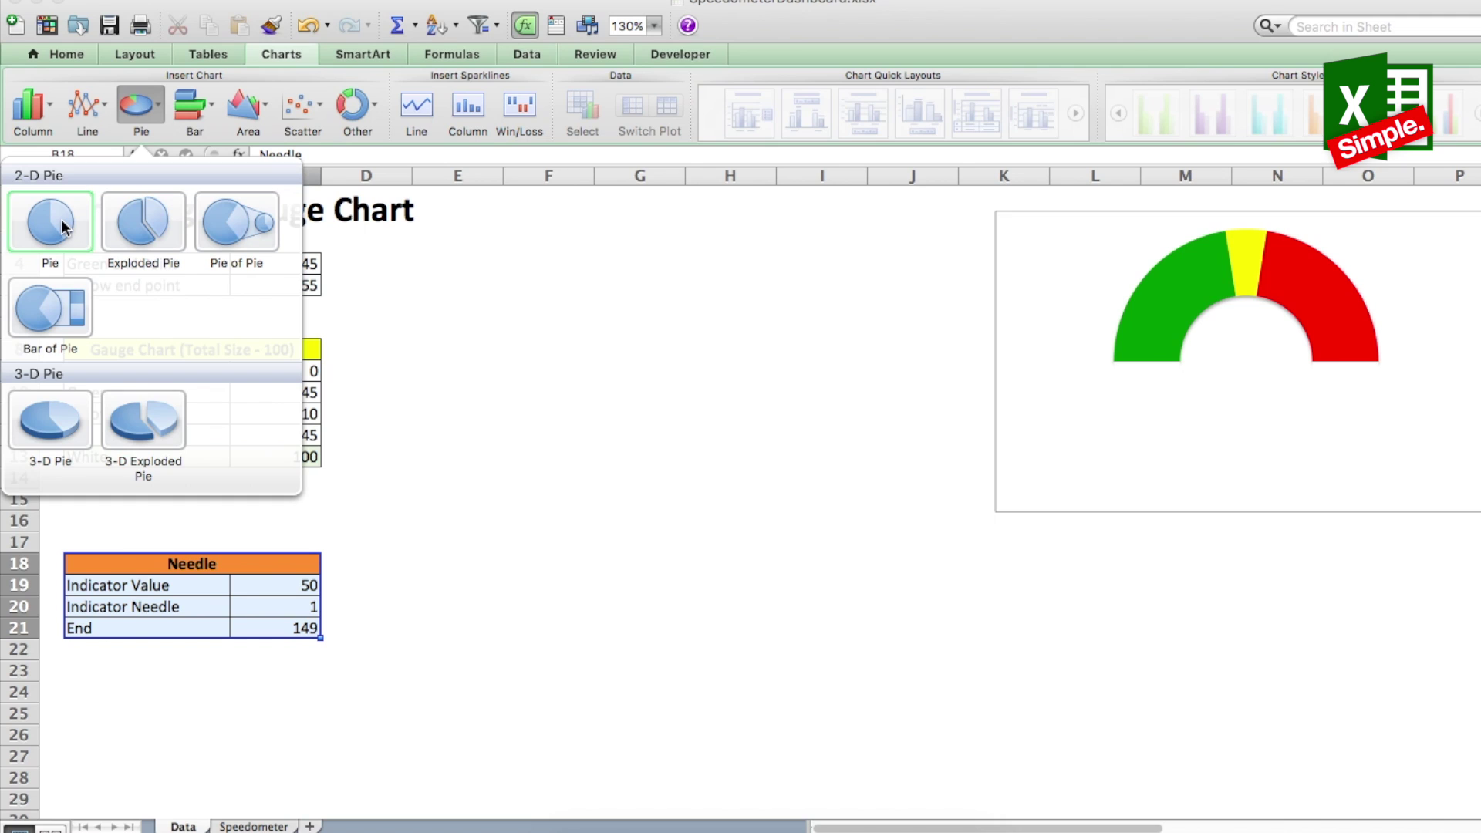
click(62, 221)
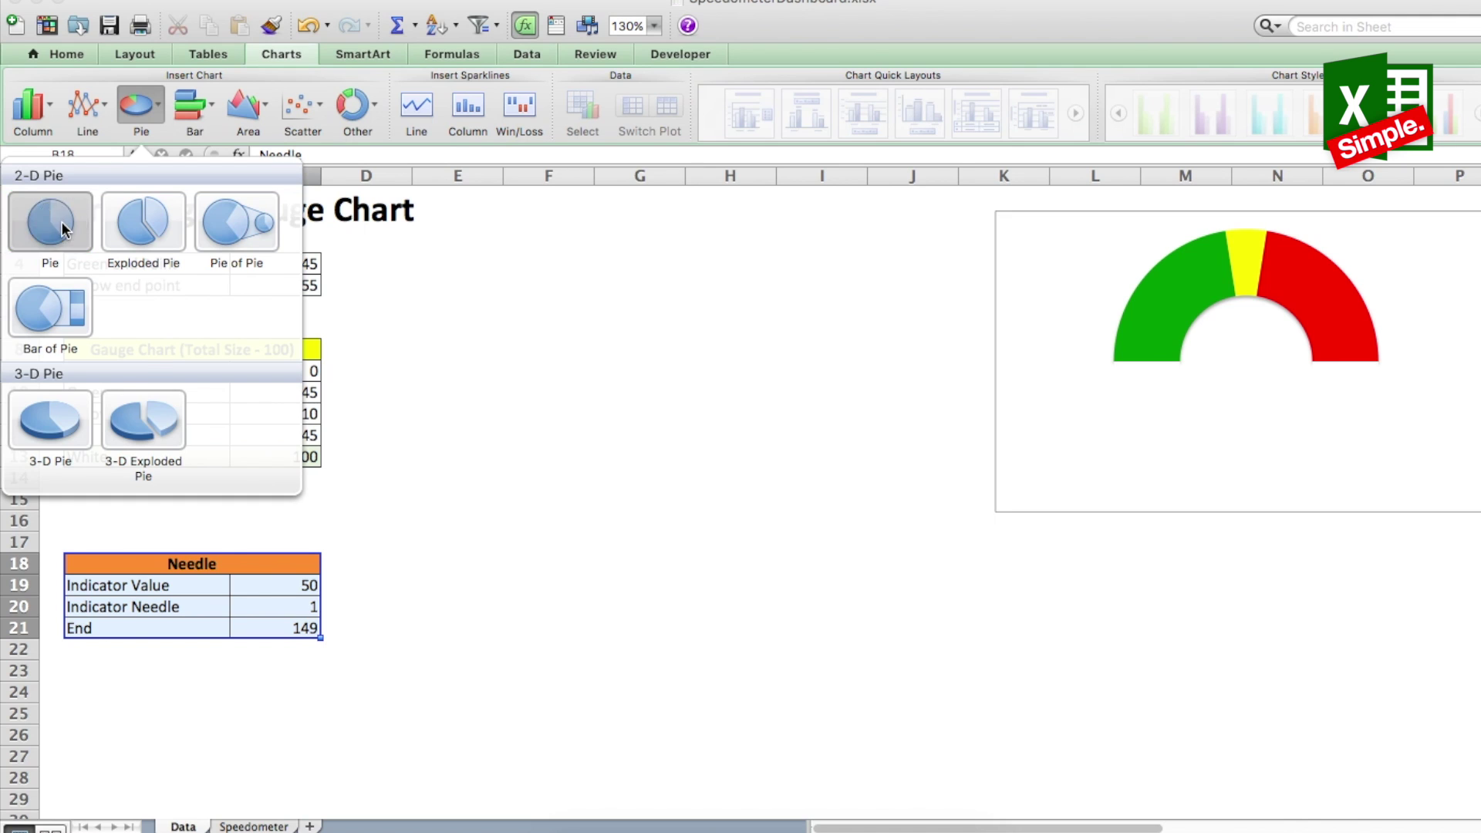
drag(887, 359, 770, 347)
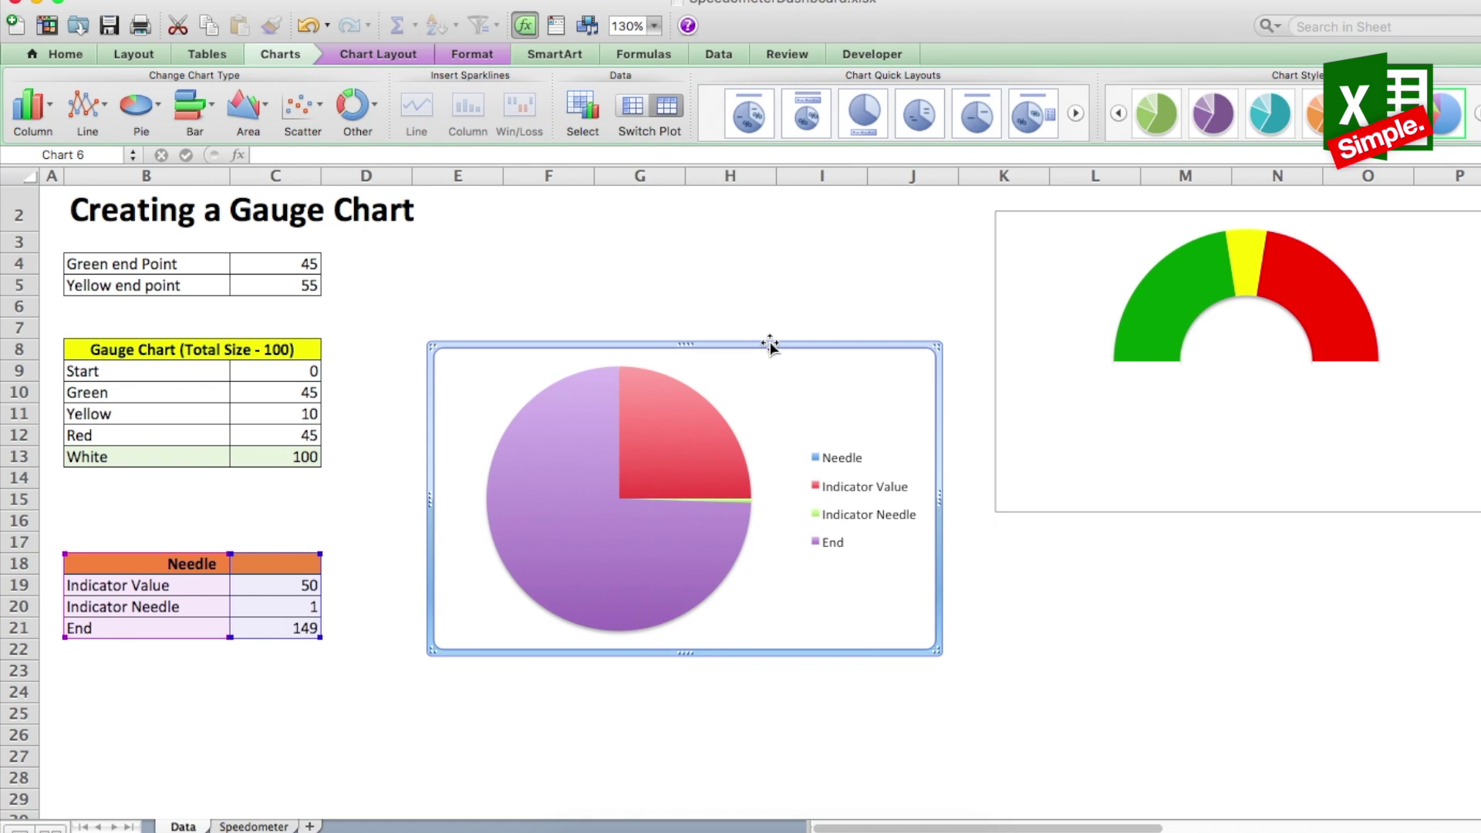
click(569, 282)
Delete the legend from the needle pie chart.
click(886, 345)
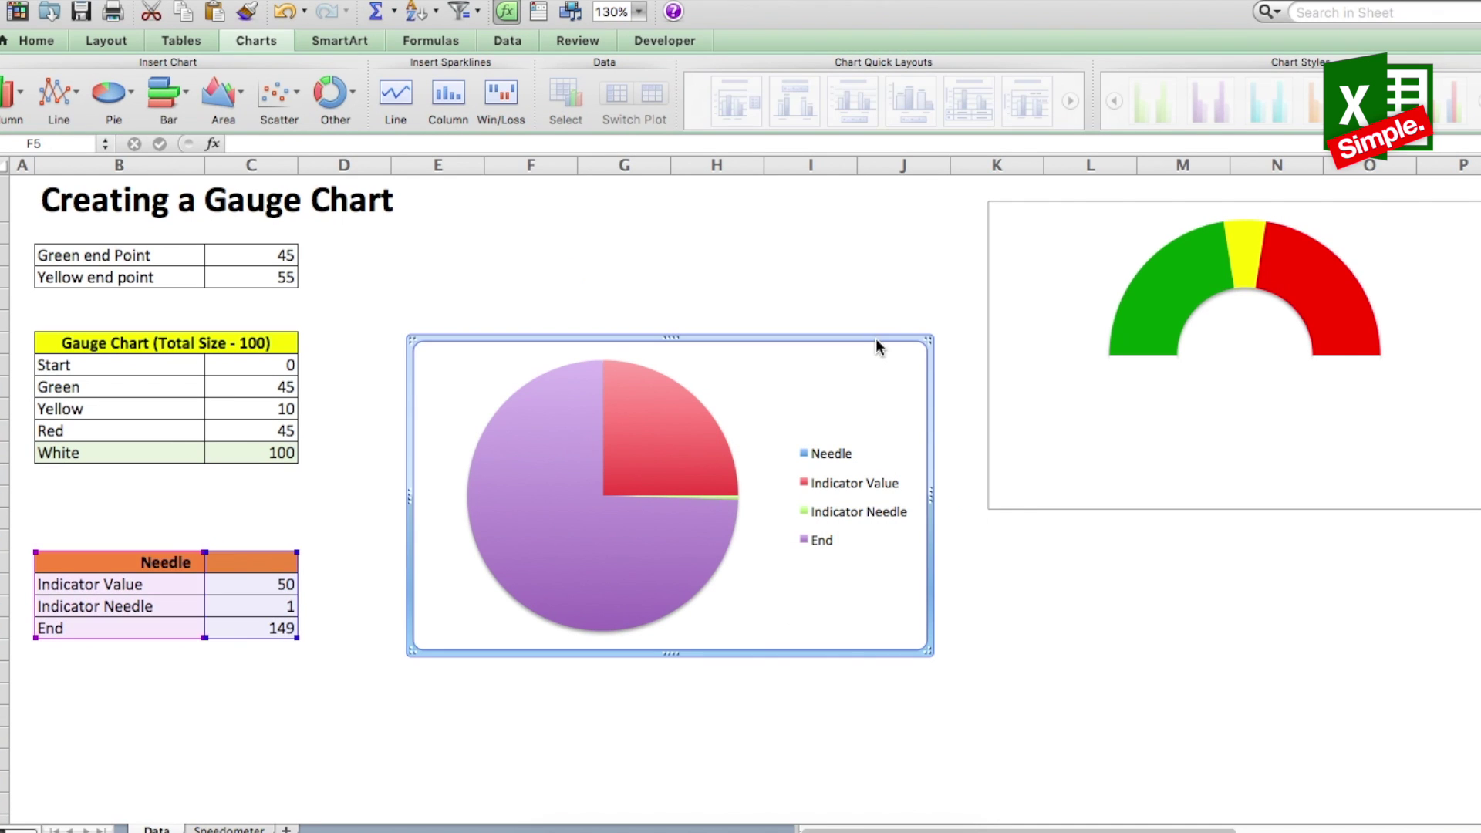
click(854, 497)
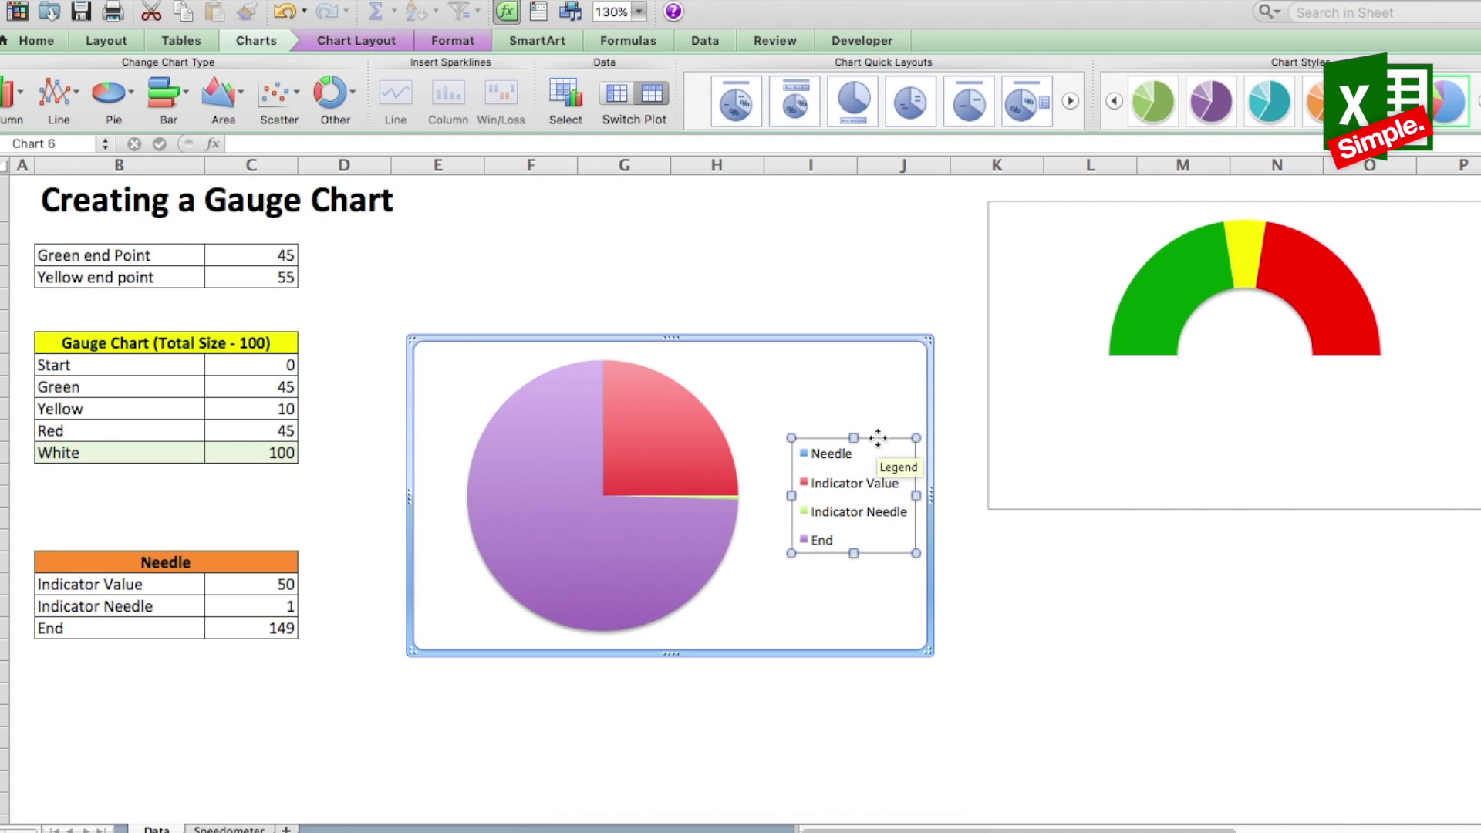
key(Delete)
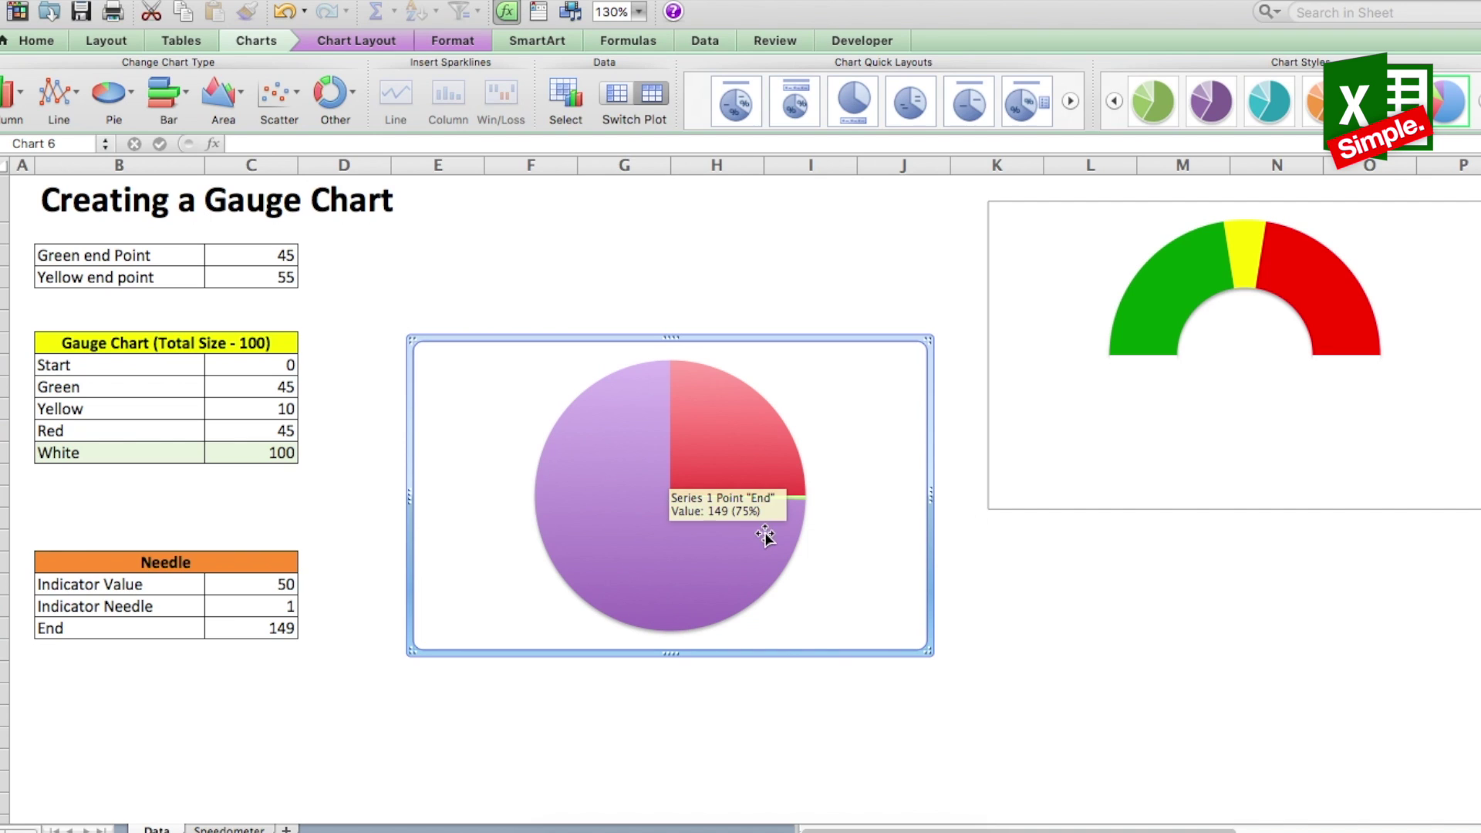
Set the End and Indicator Value slices to No Fill.
click(621, 437)
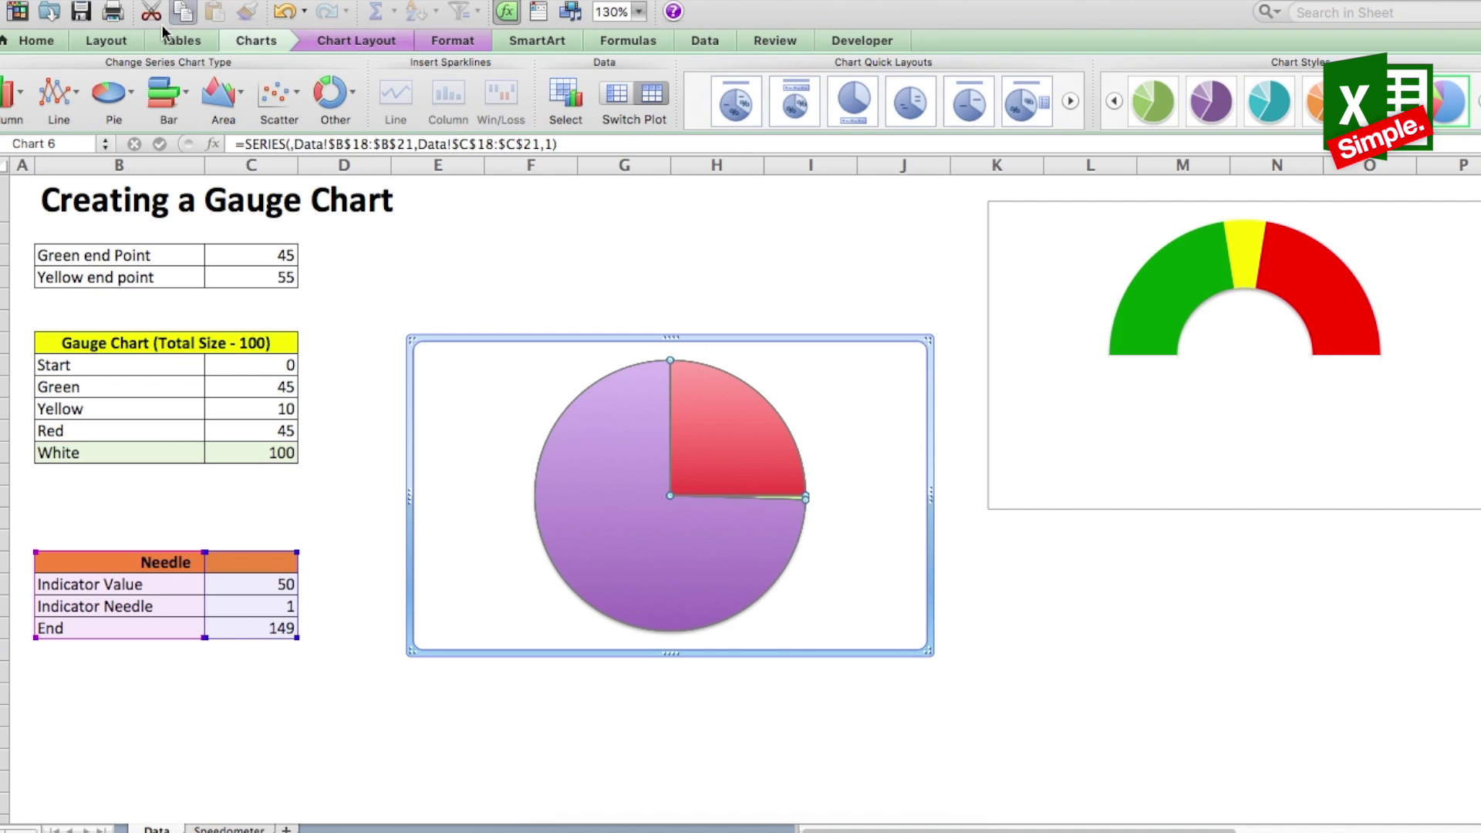
click(37, 41)
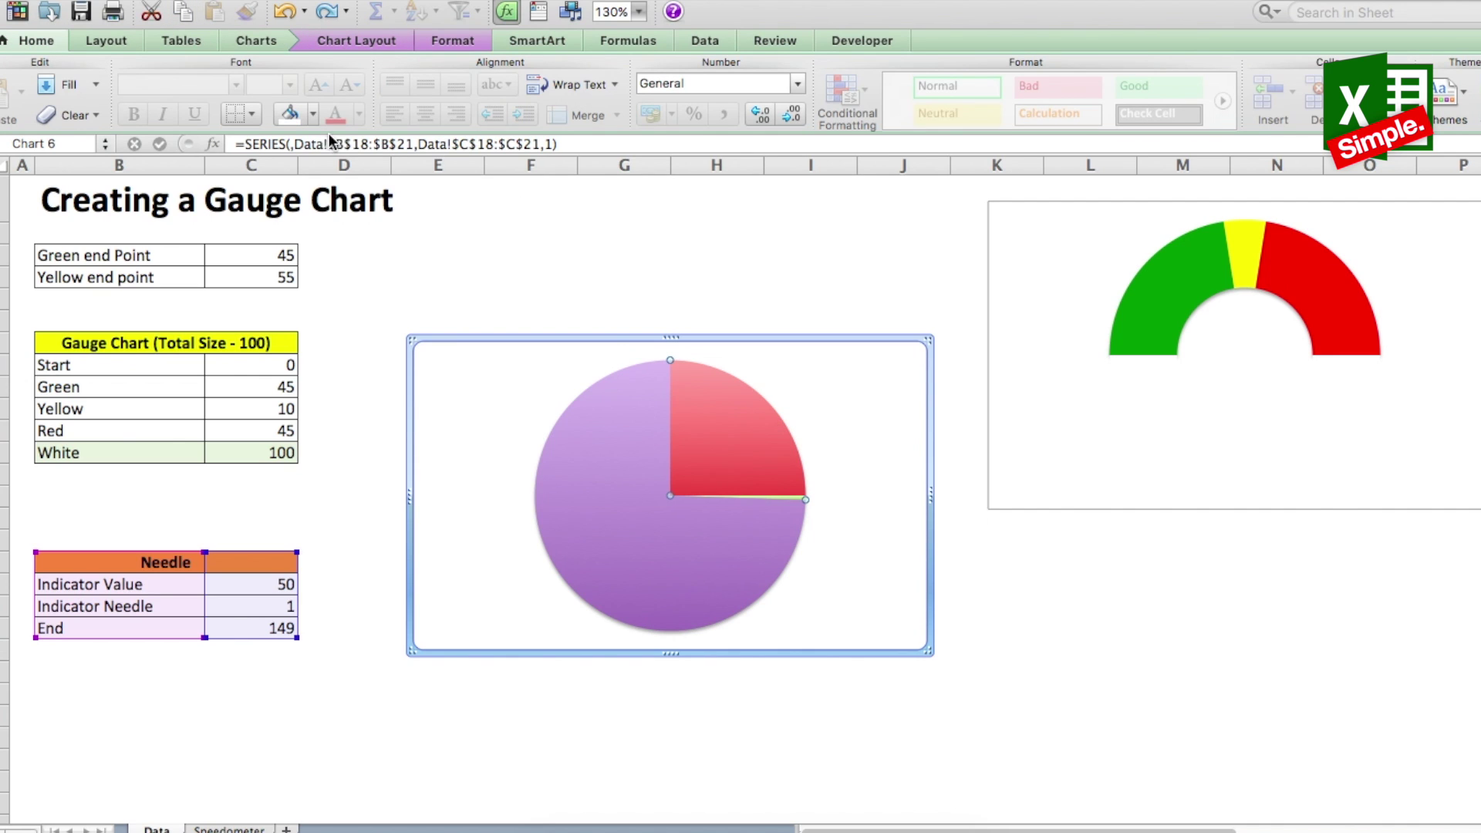
click(312, 114)
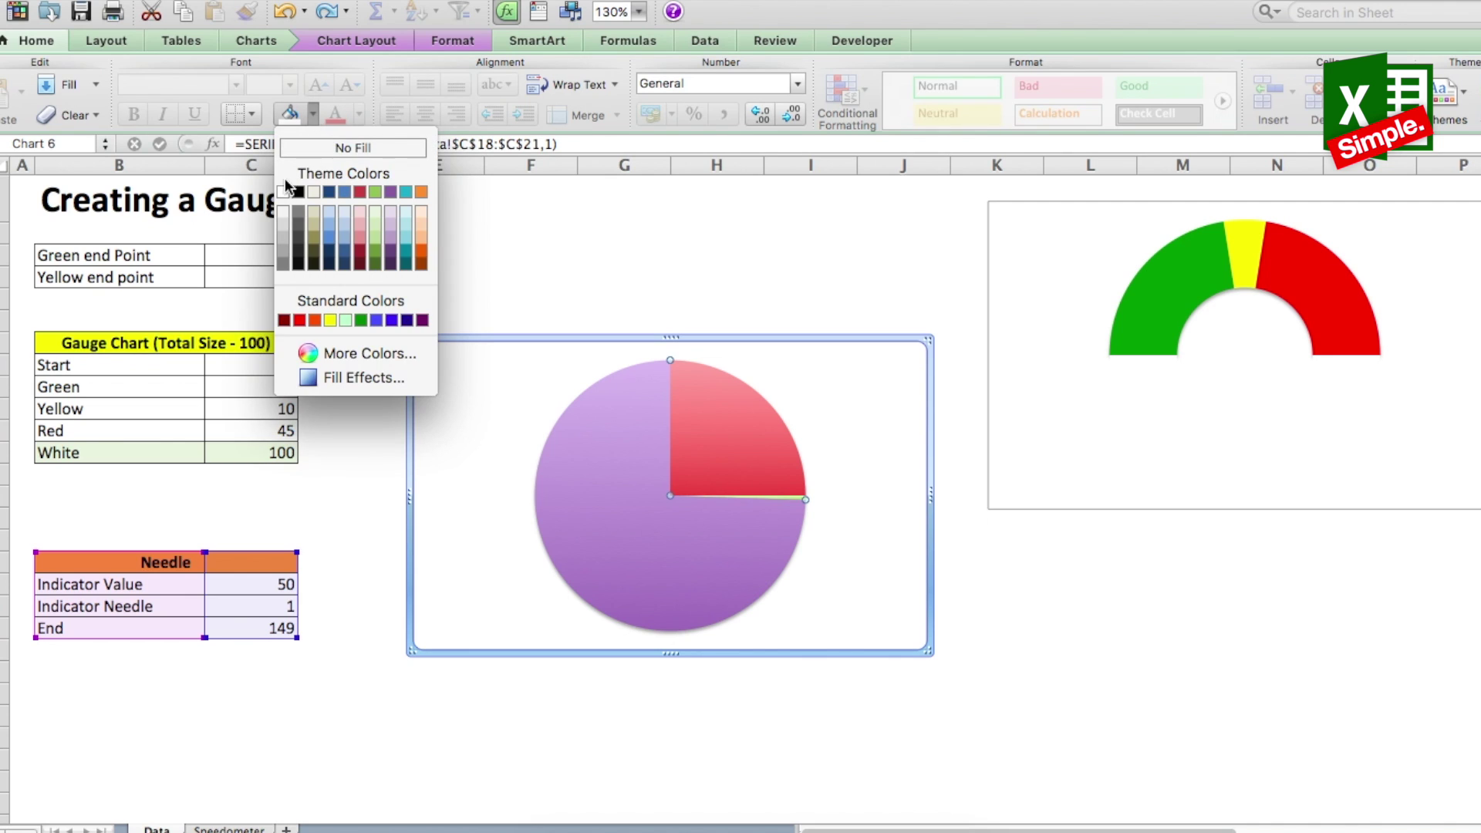
click(306, 146)
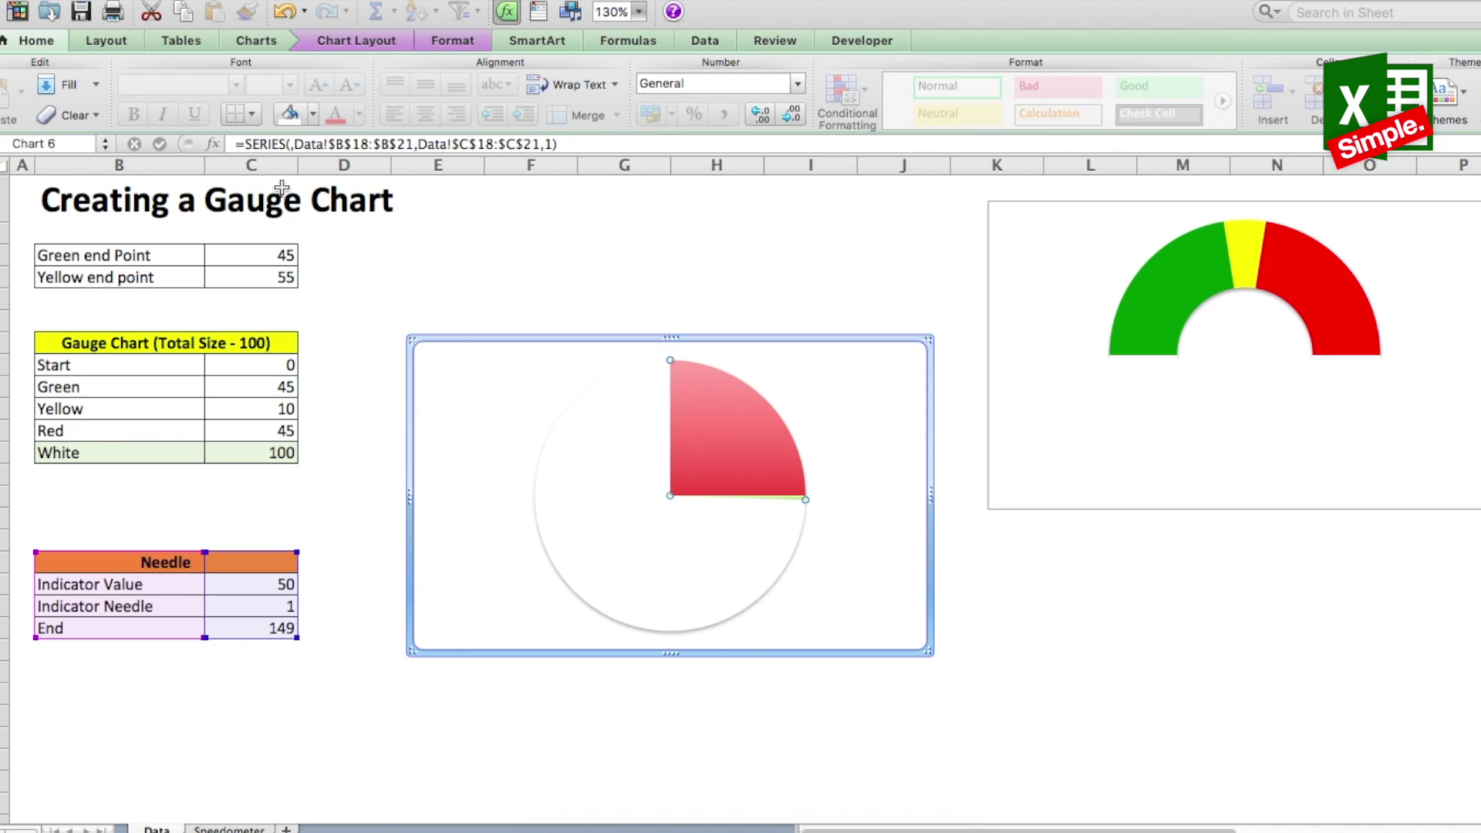
click(313, 114)
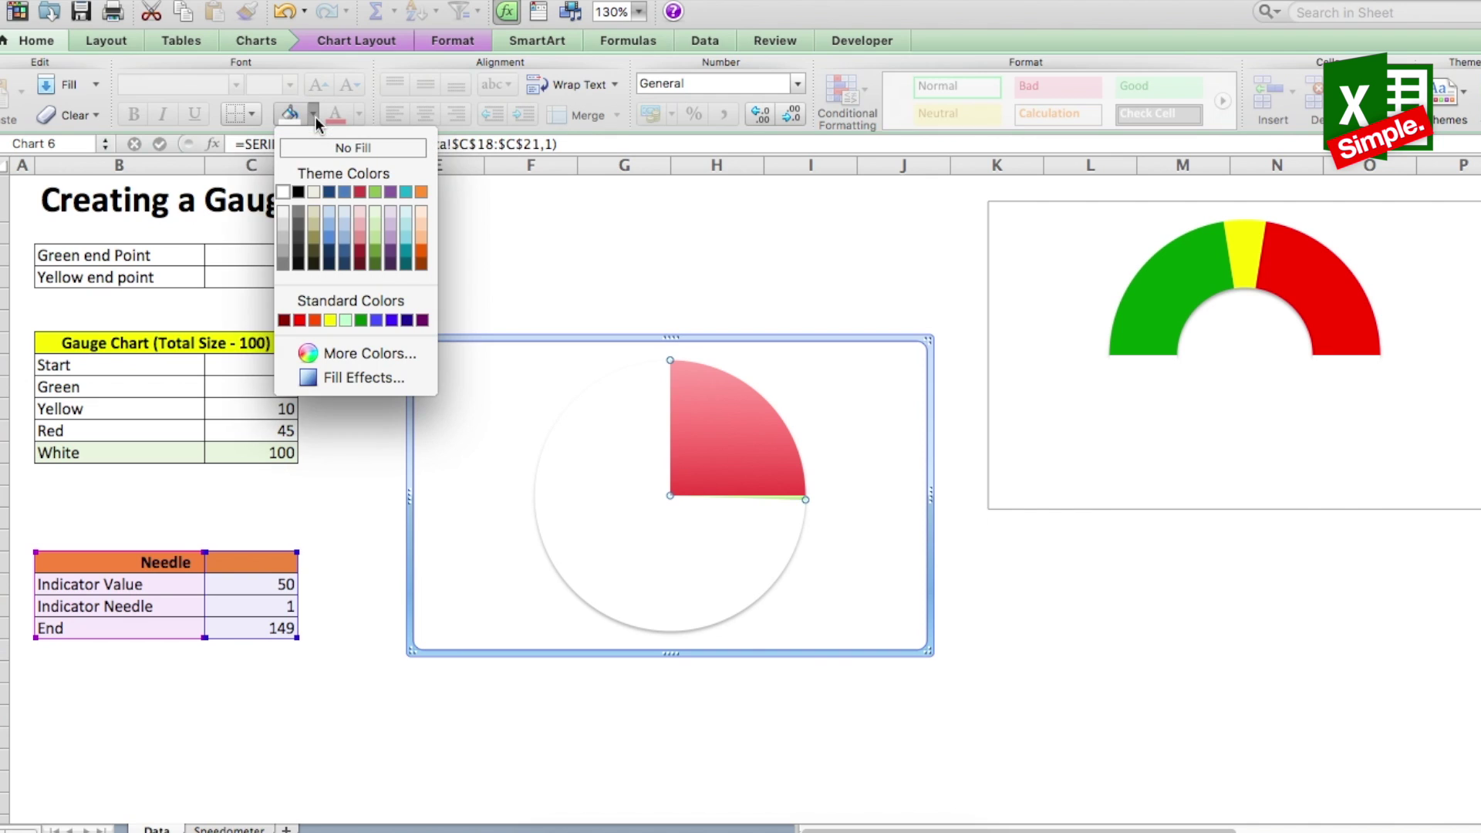
click(733, 409)
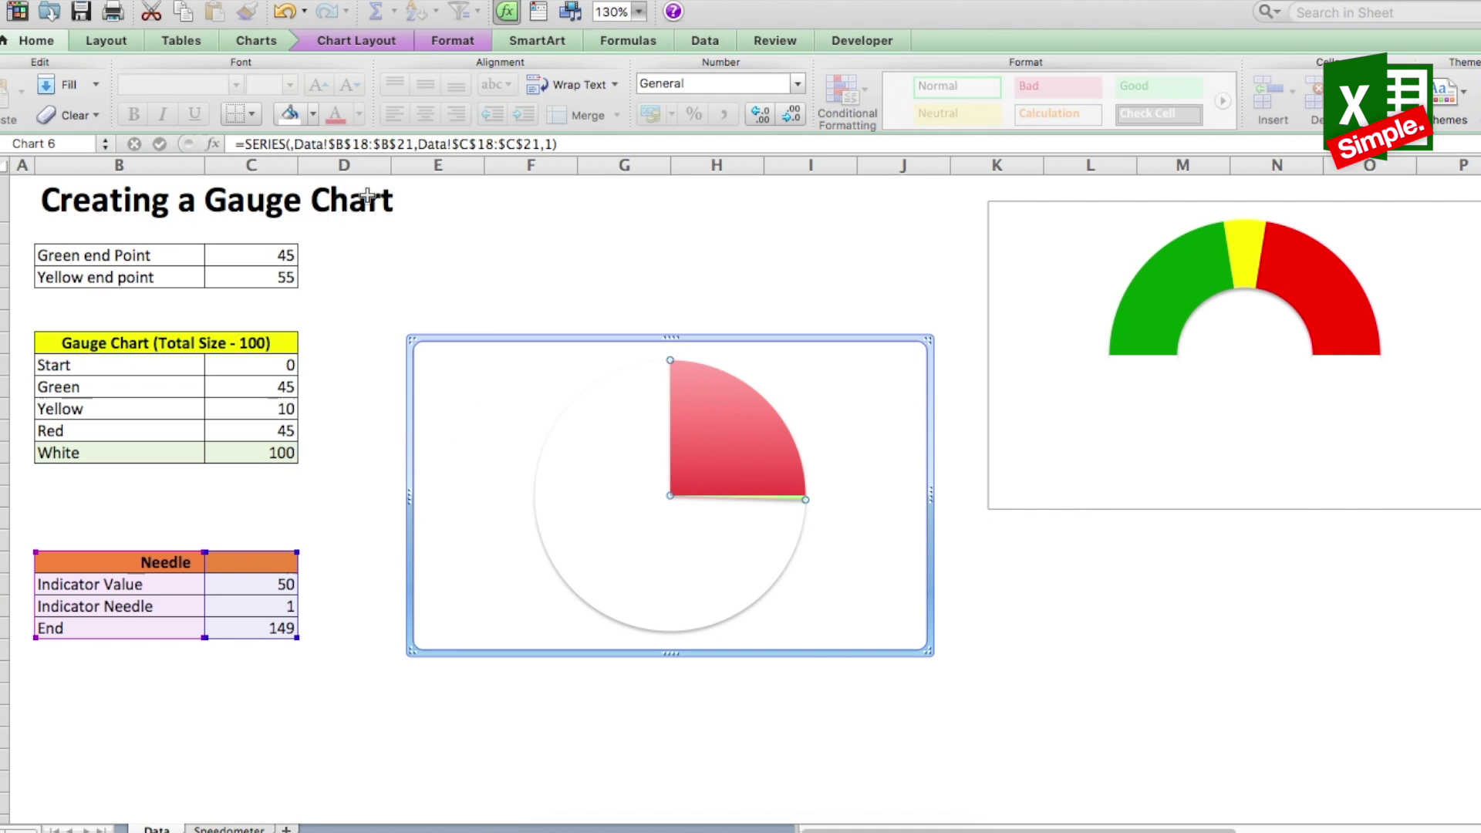
click(312, 115)
click(318, 147)
Fill the thin needle slice black.
click(802, 497)
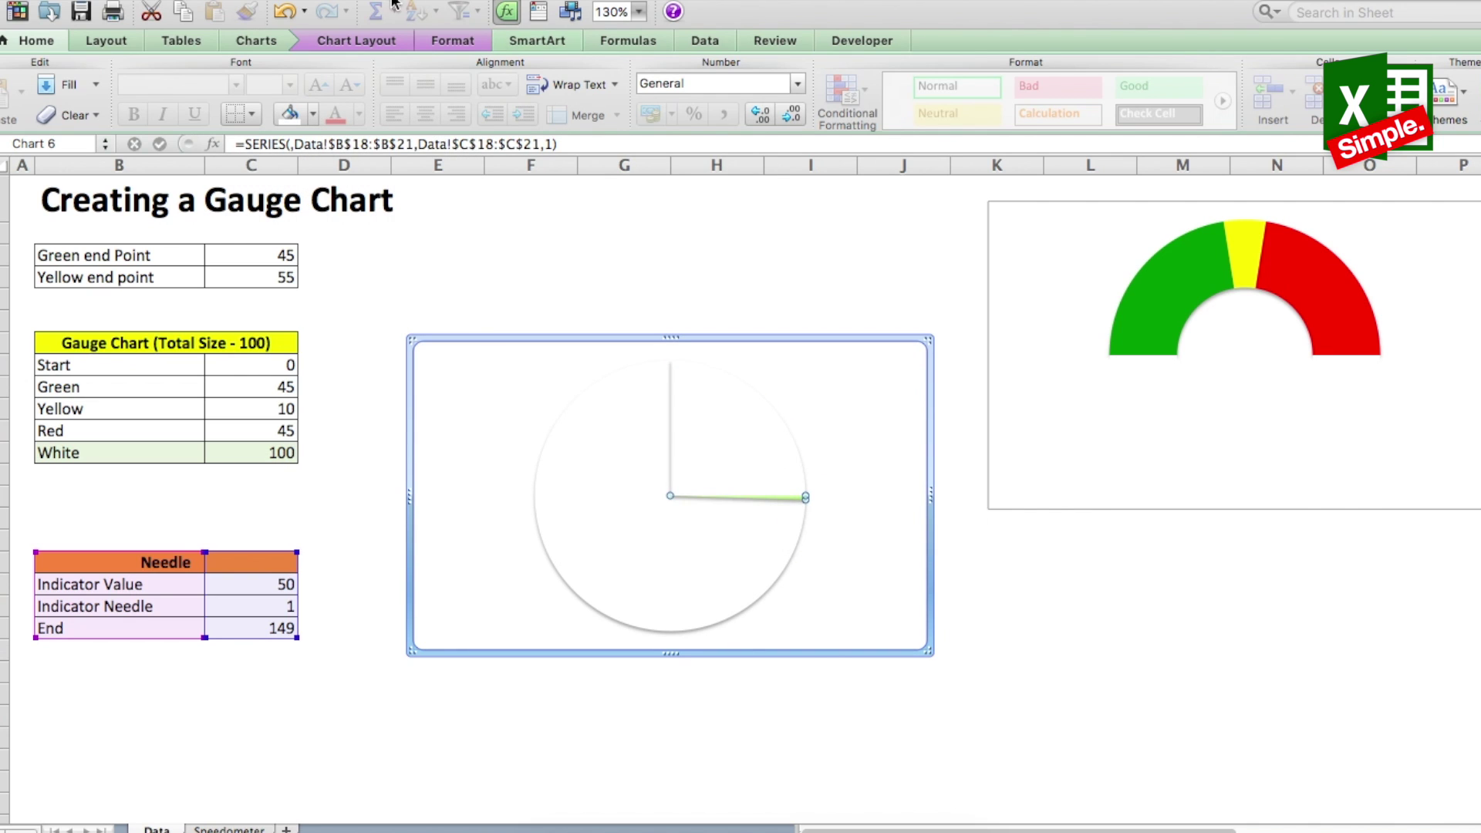
click(312, 114)
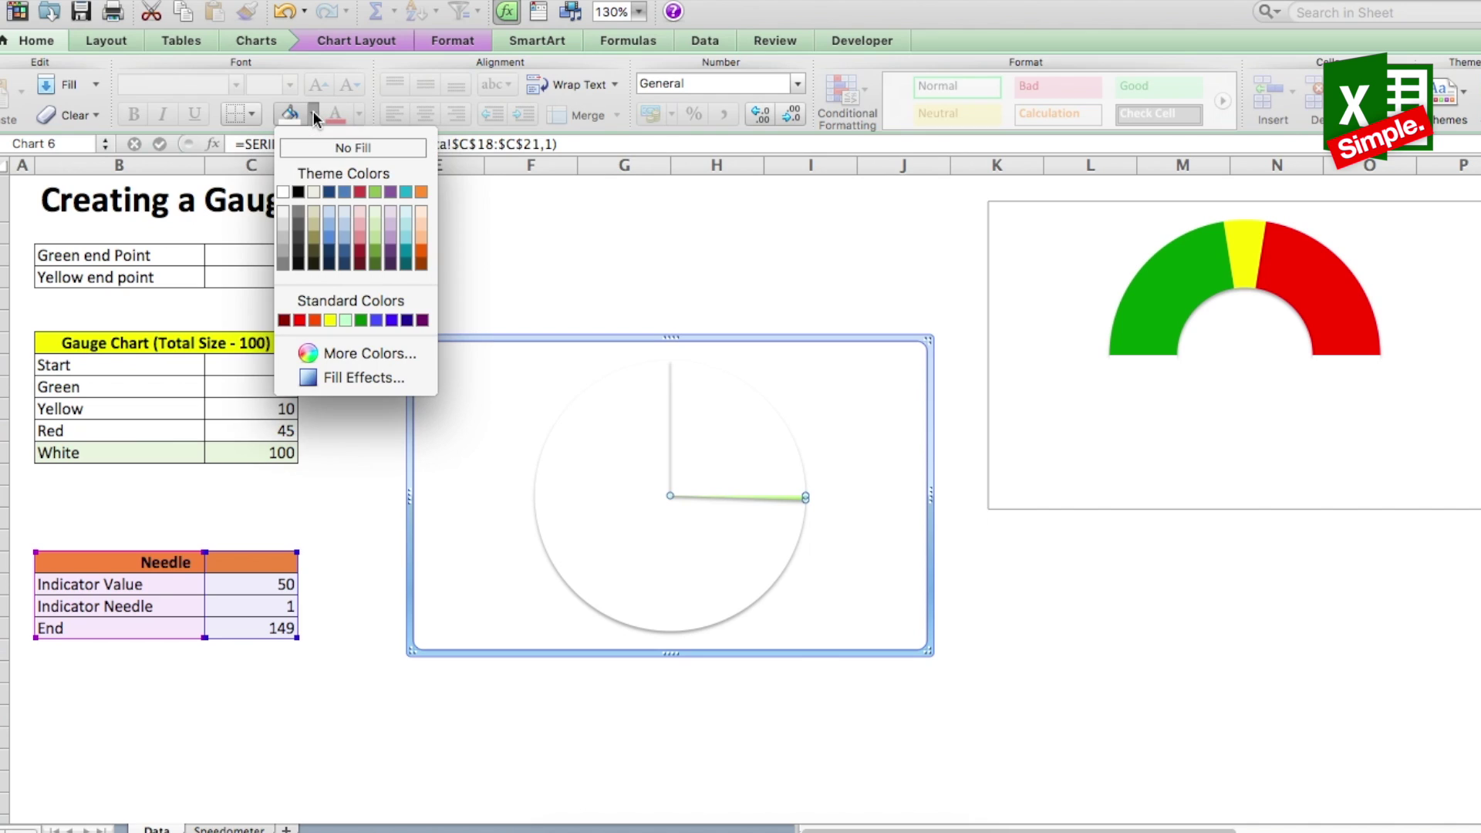
click(298, 192)
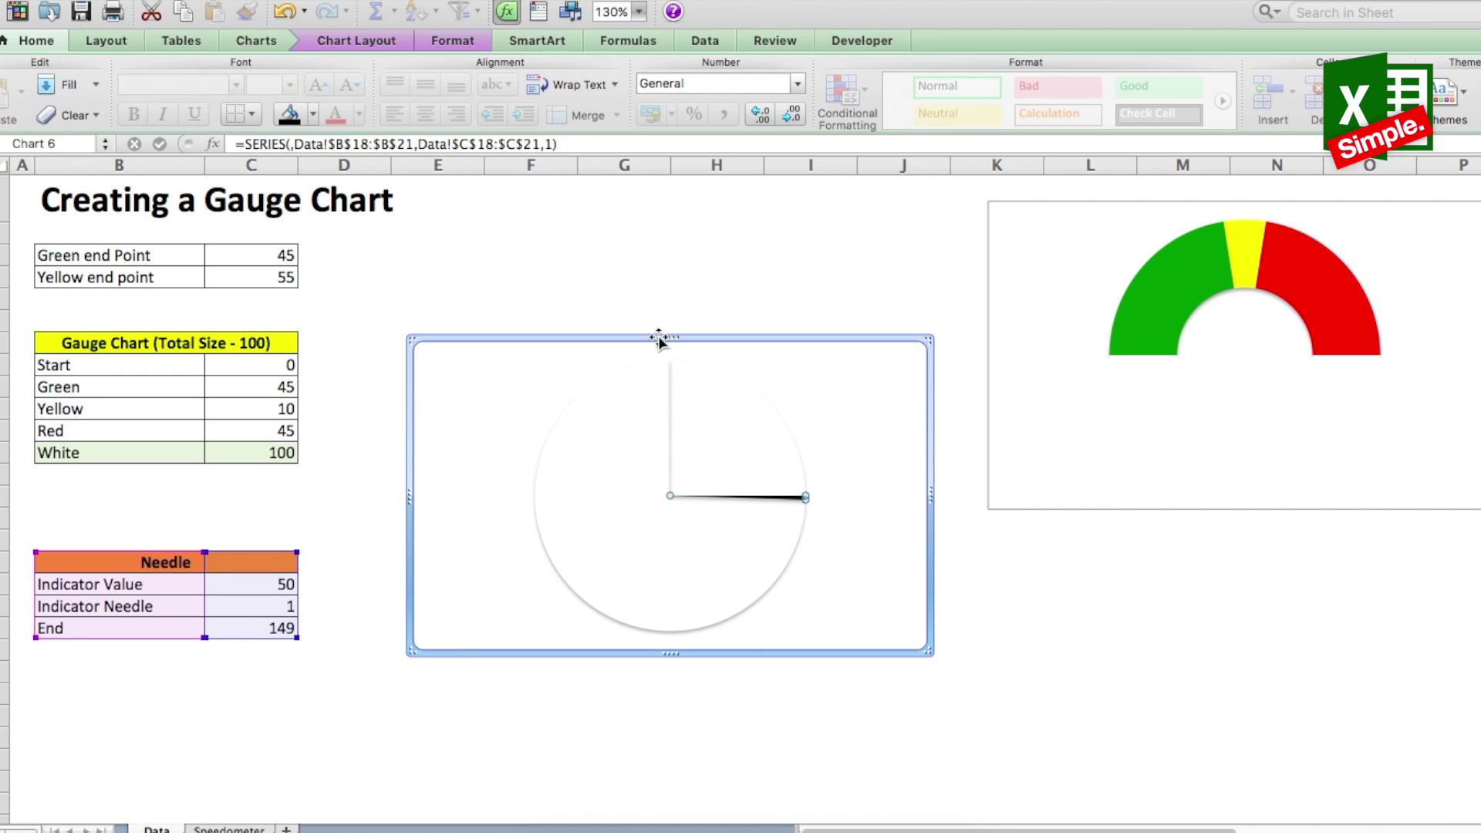
Remove the End slice's shadow with Shape Effects > Shadow > No Shadow.
click(843, 269)
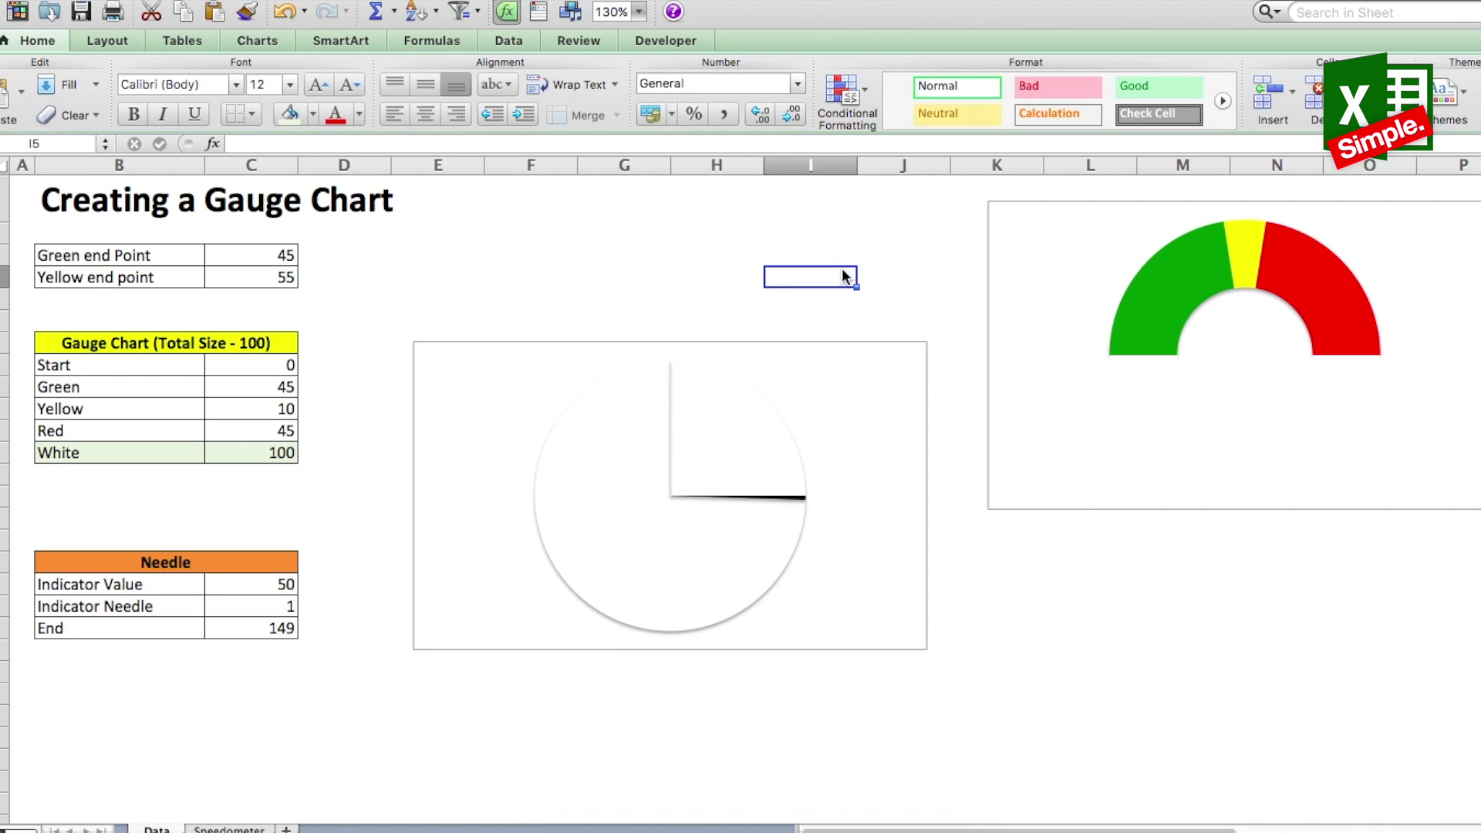
click(640, 414)
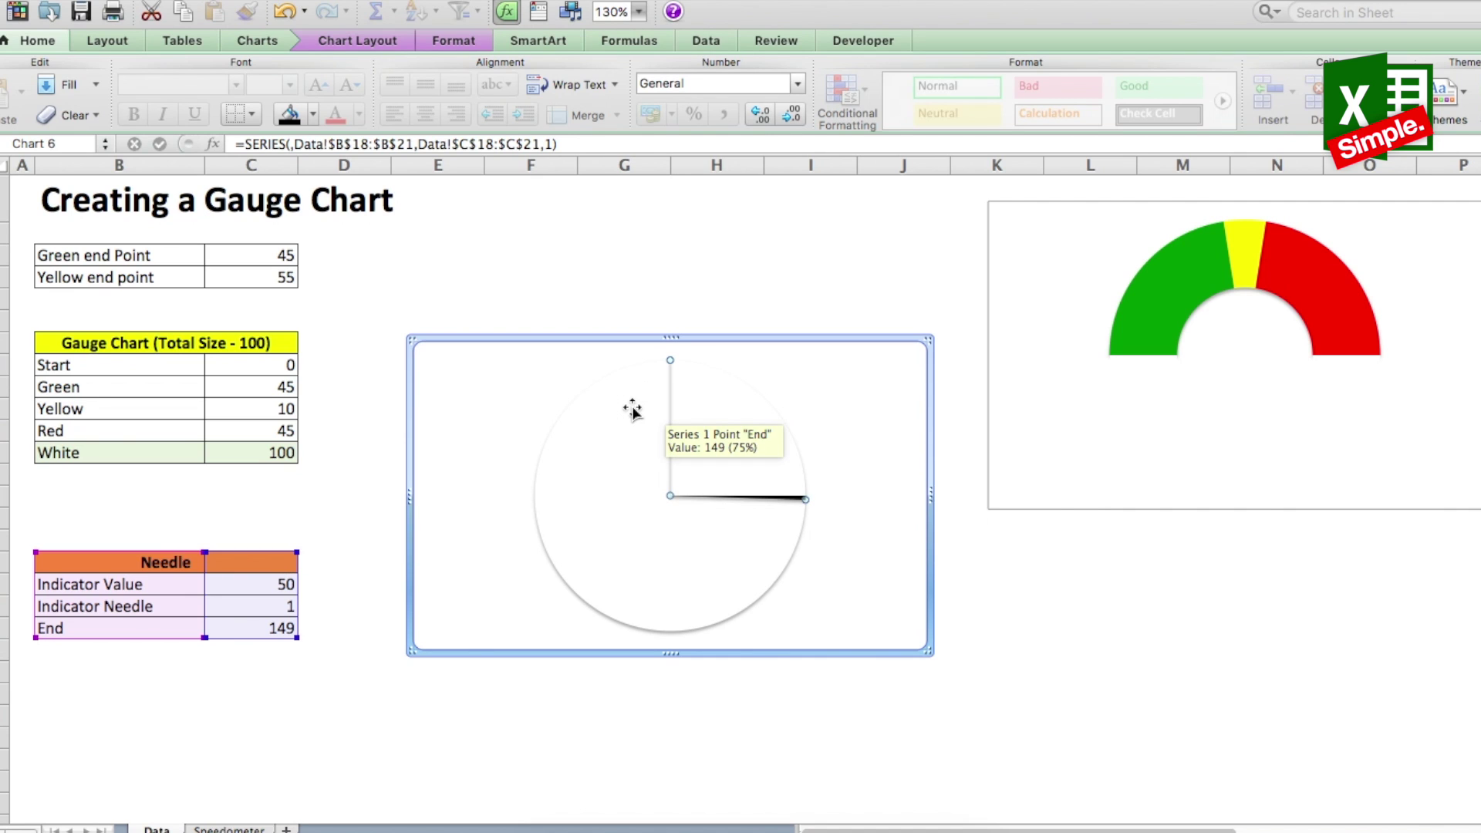
click(466, 39)
click(678, 93)
mouse_move(708, 135)
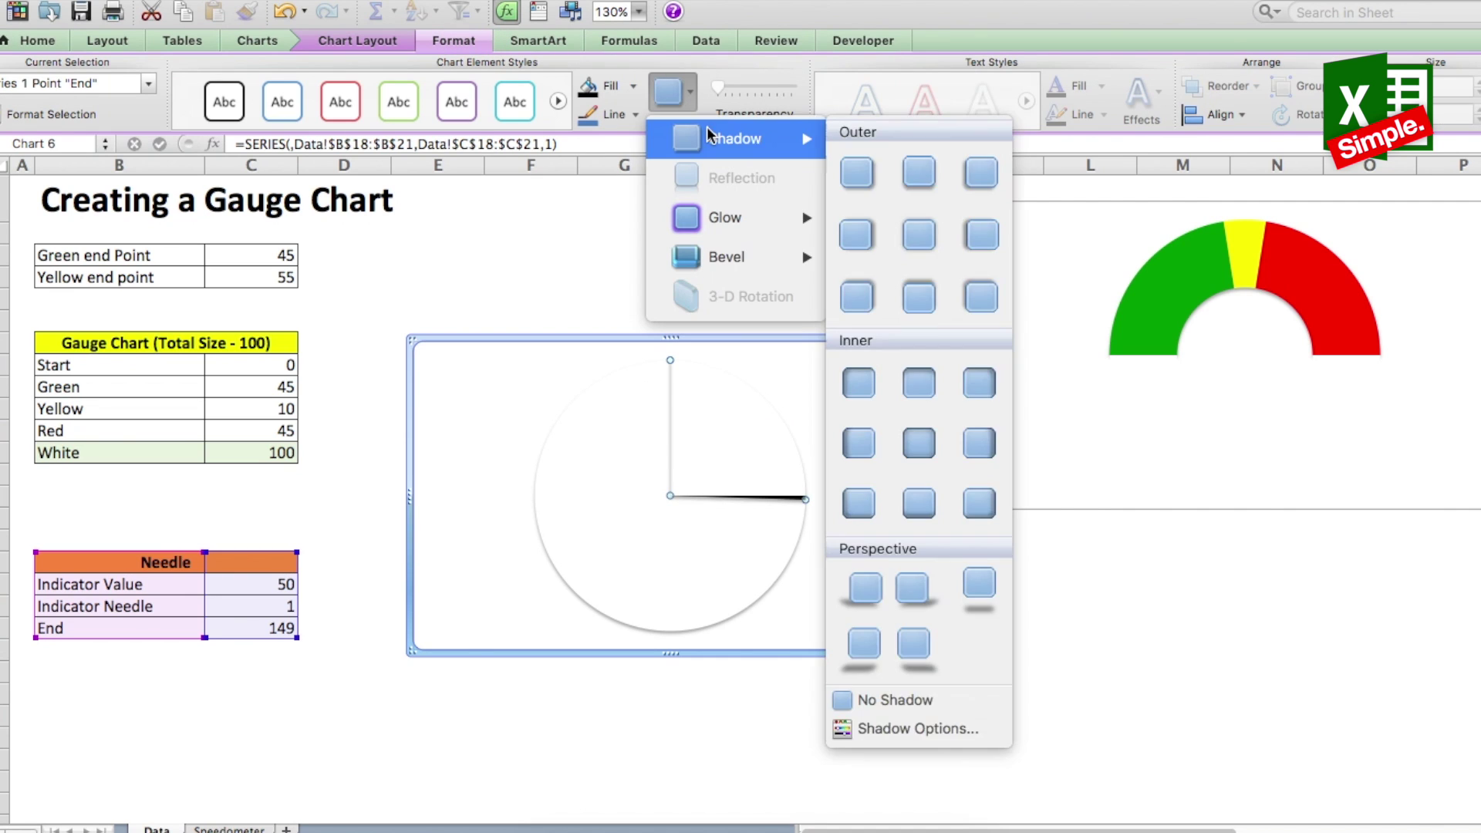
click(894, 699)
Remove the Indicator Value slice's shadow as well, then deselect the chart.
click(717, 417)
click(690, 92)
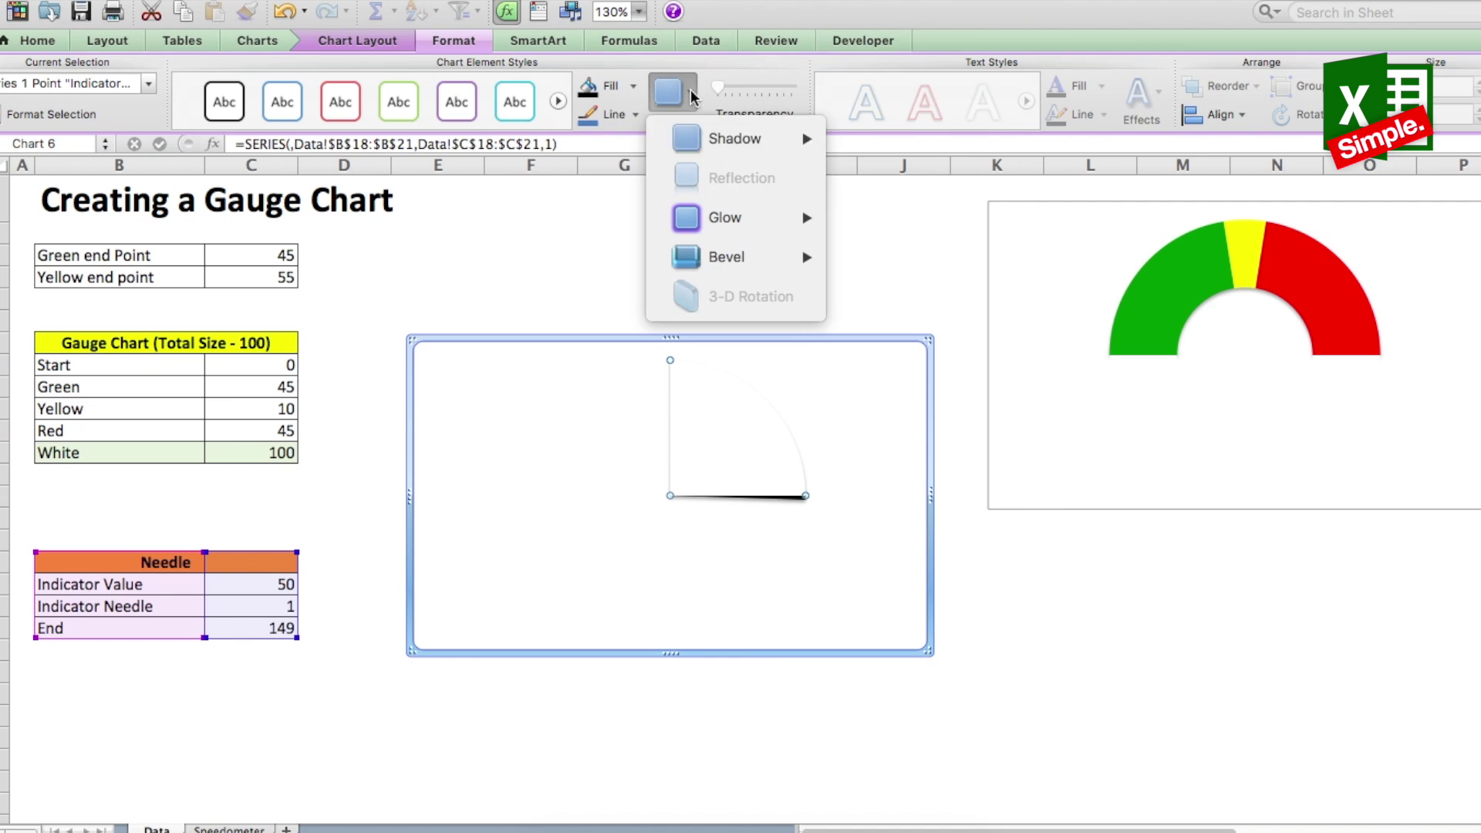
mouse_move(735, 138)
click(836, 697)
click(996, 606)
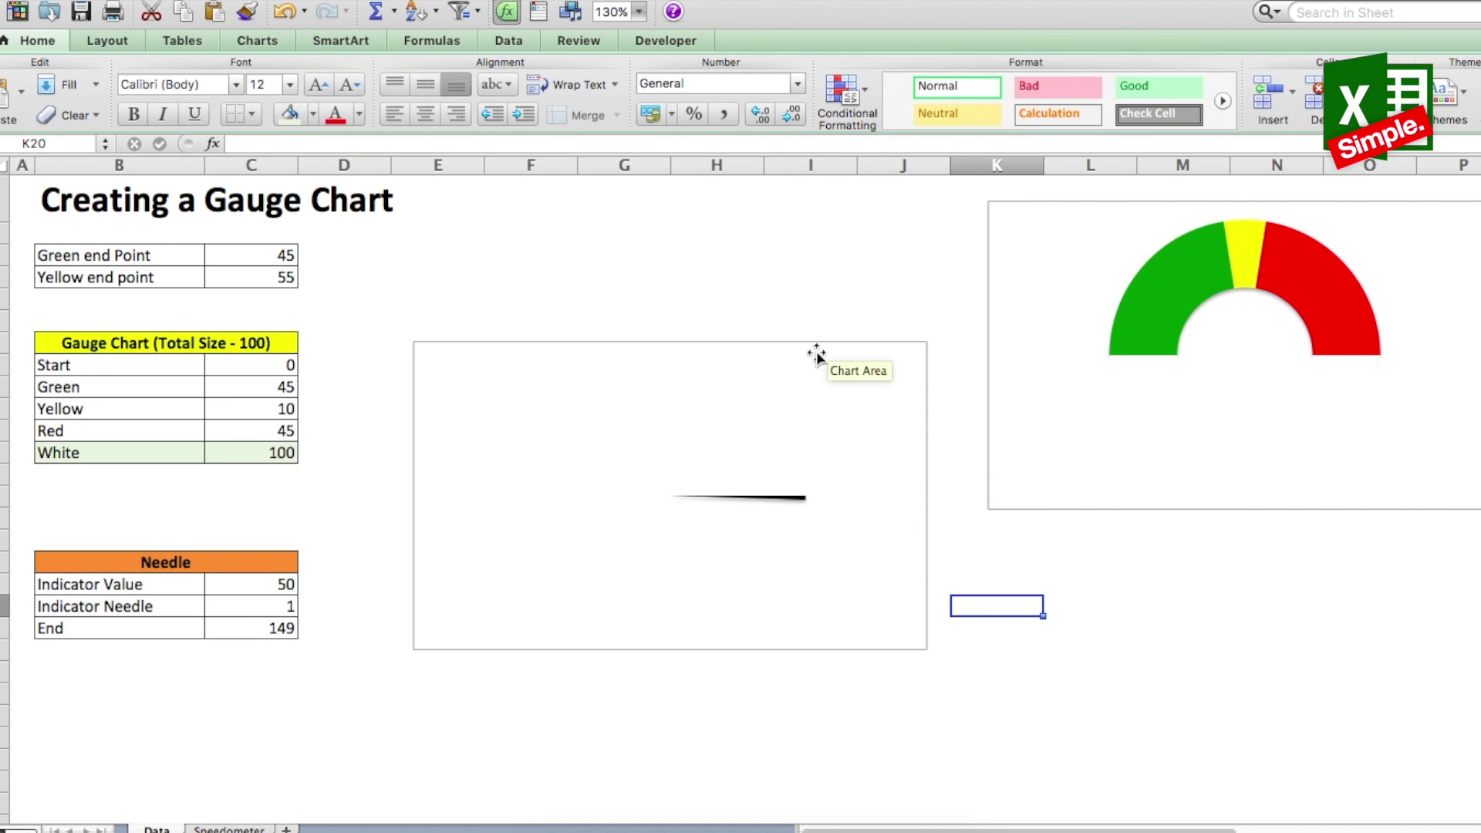
click(378, 279)
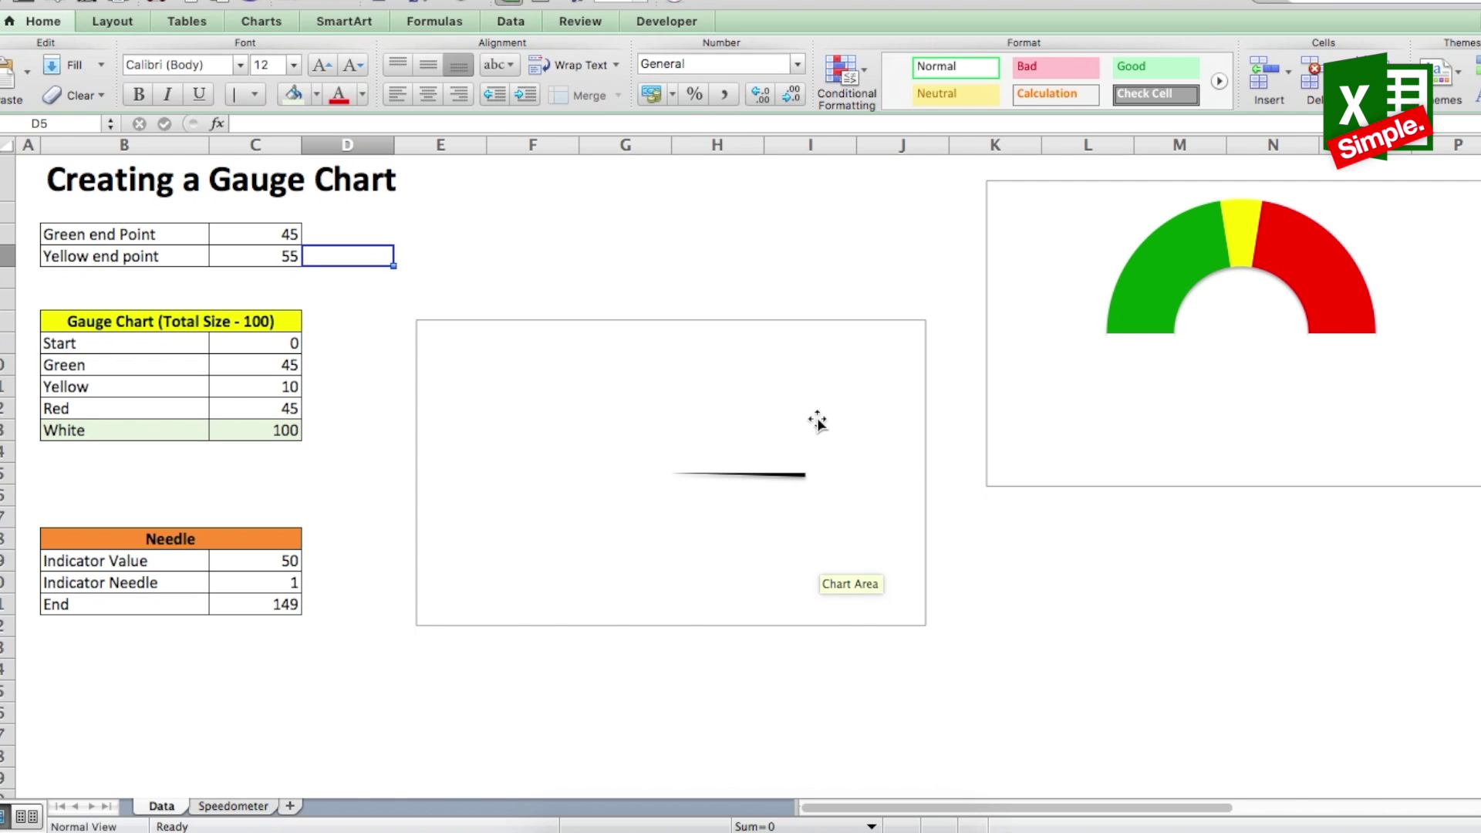
Rotate the needle pie through the series' first-slice angle, then enter a new Indicator Value.
click(716, 387)
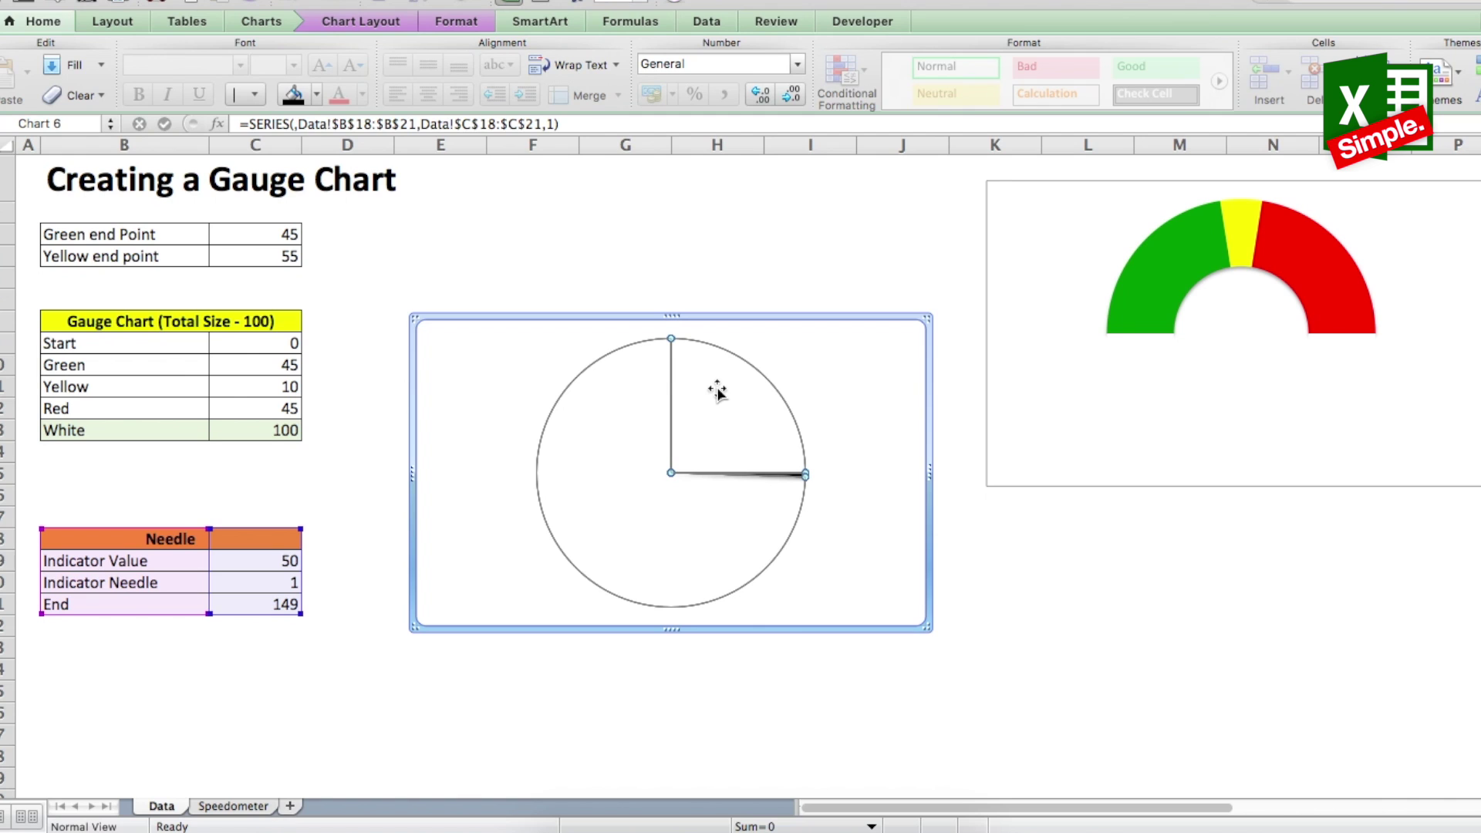
right_click(716, 392)
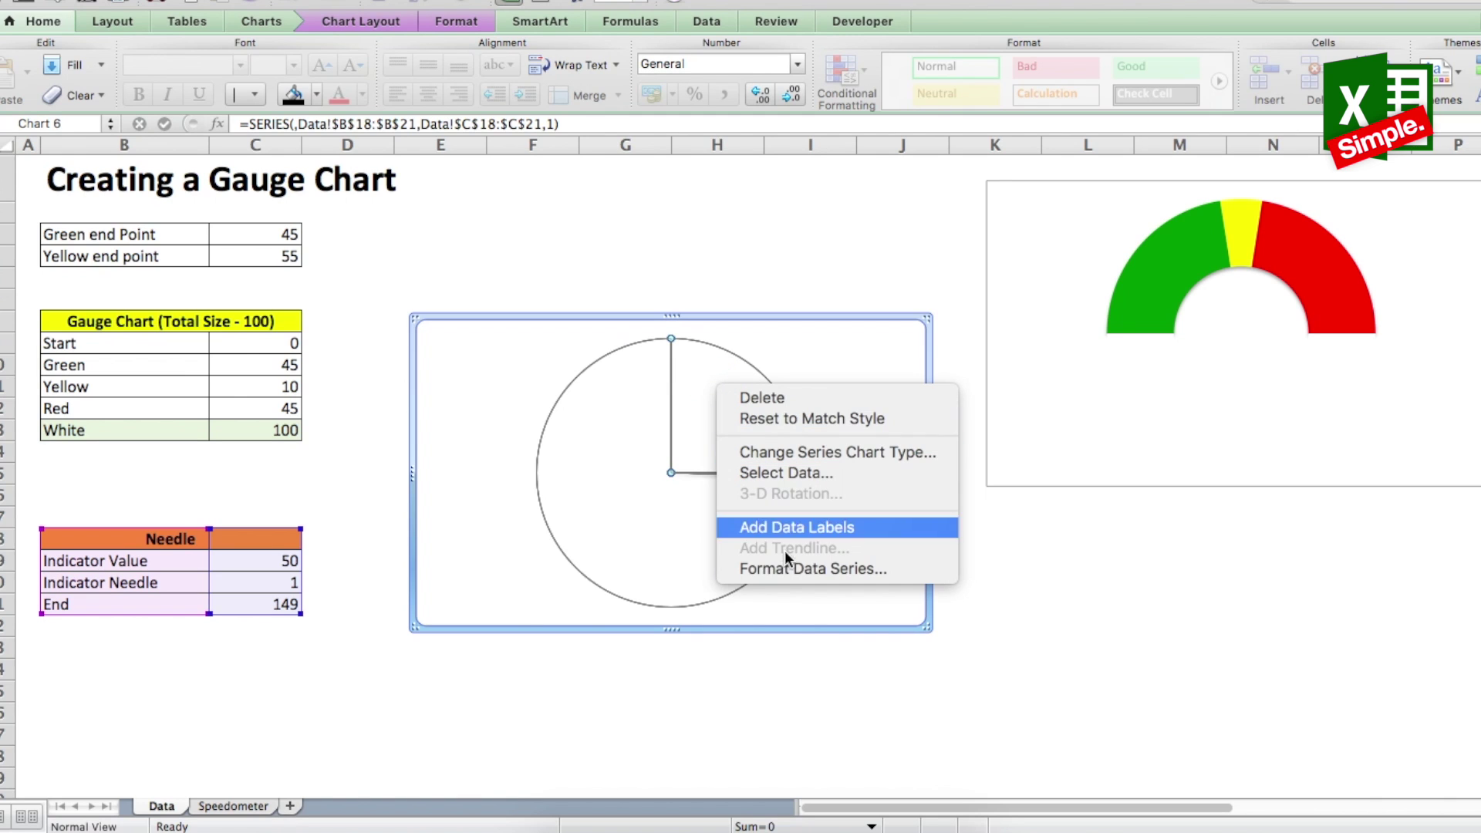
click(841, 569)
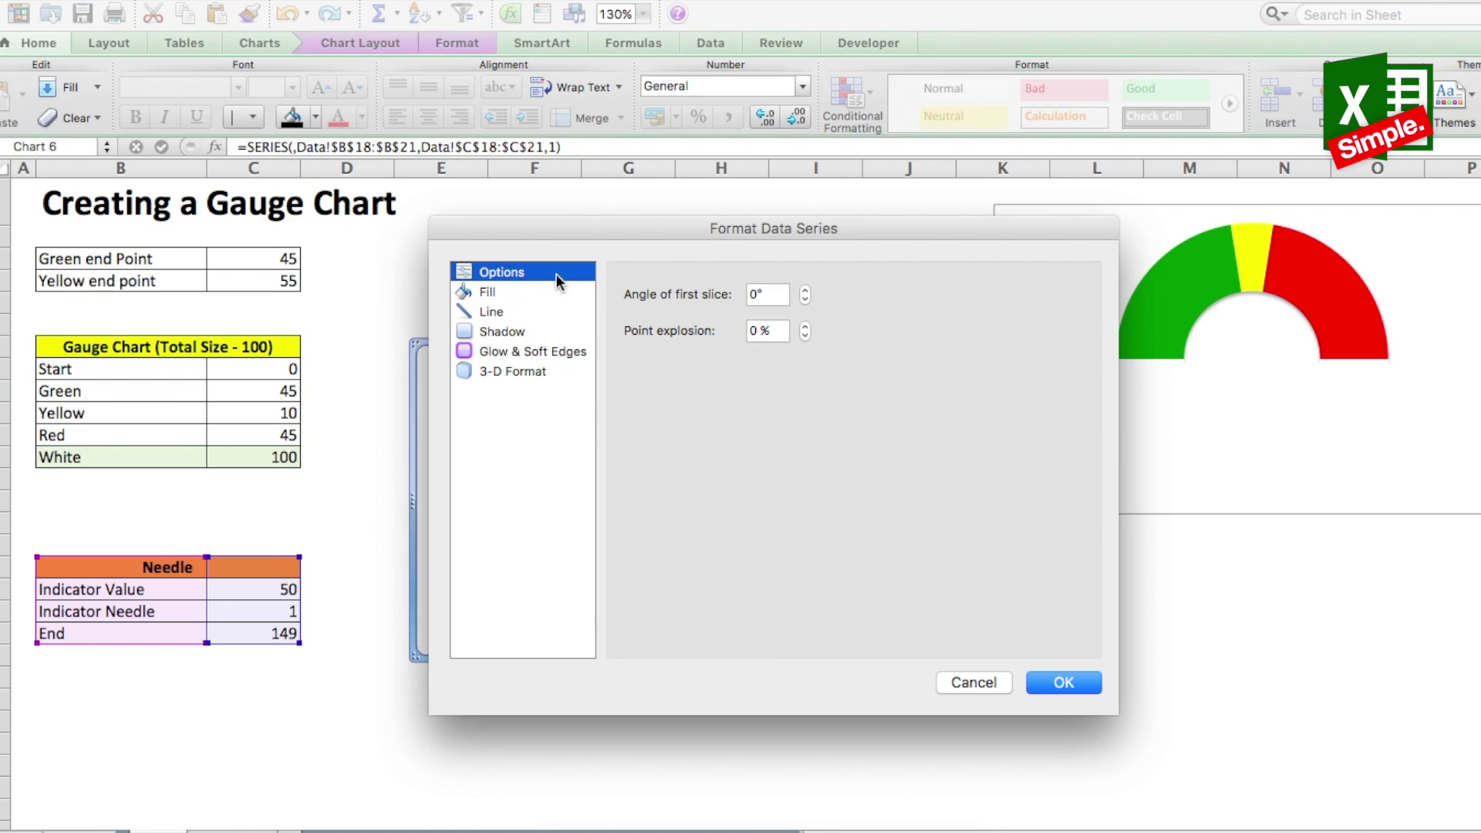
click(758, 294)
text(27)
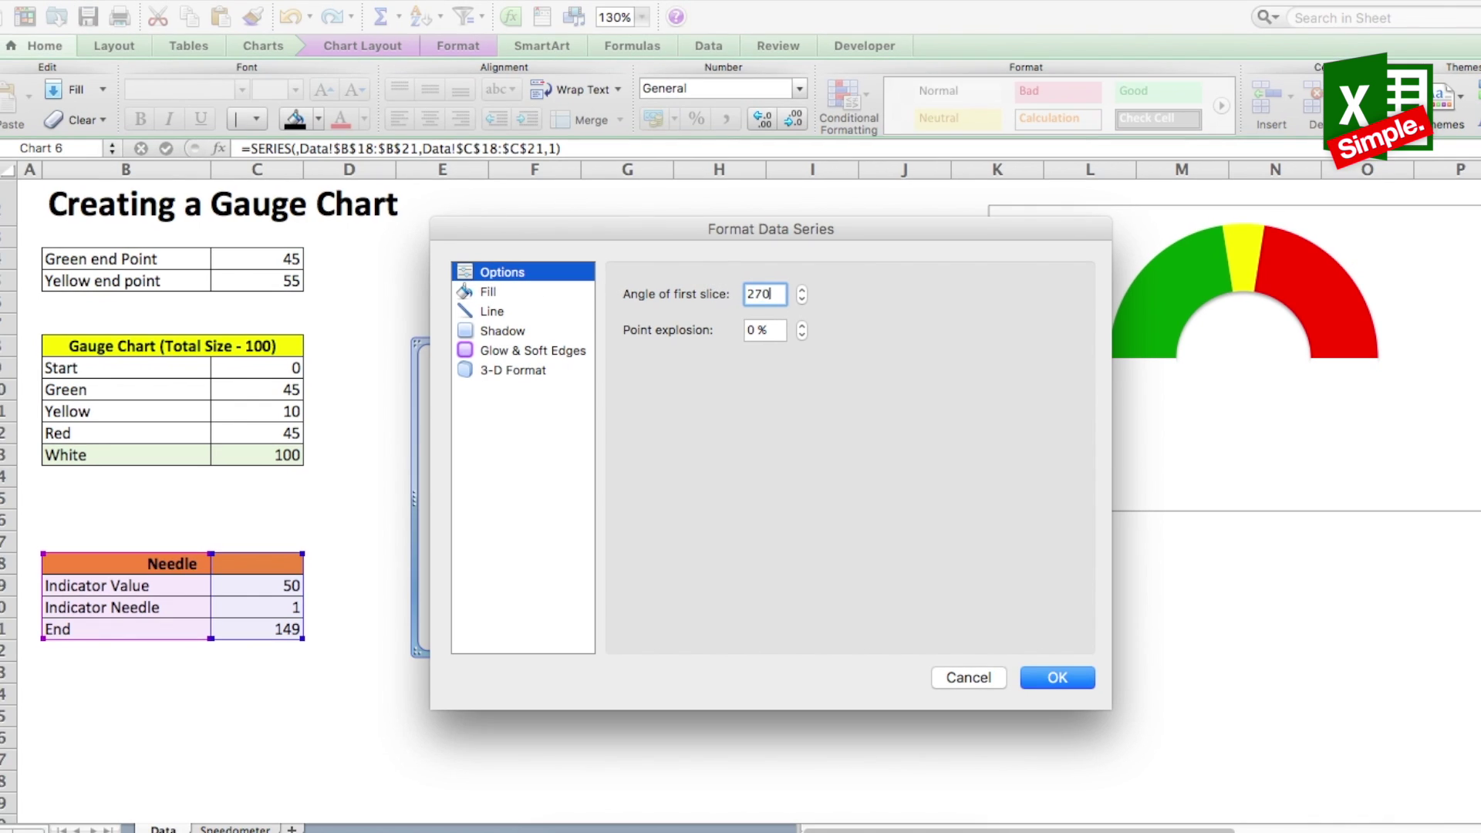
click(1056, 677)
click(1068, 588)
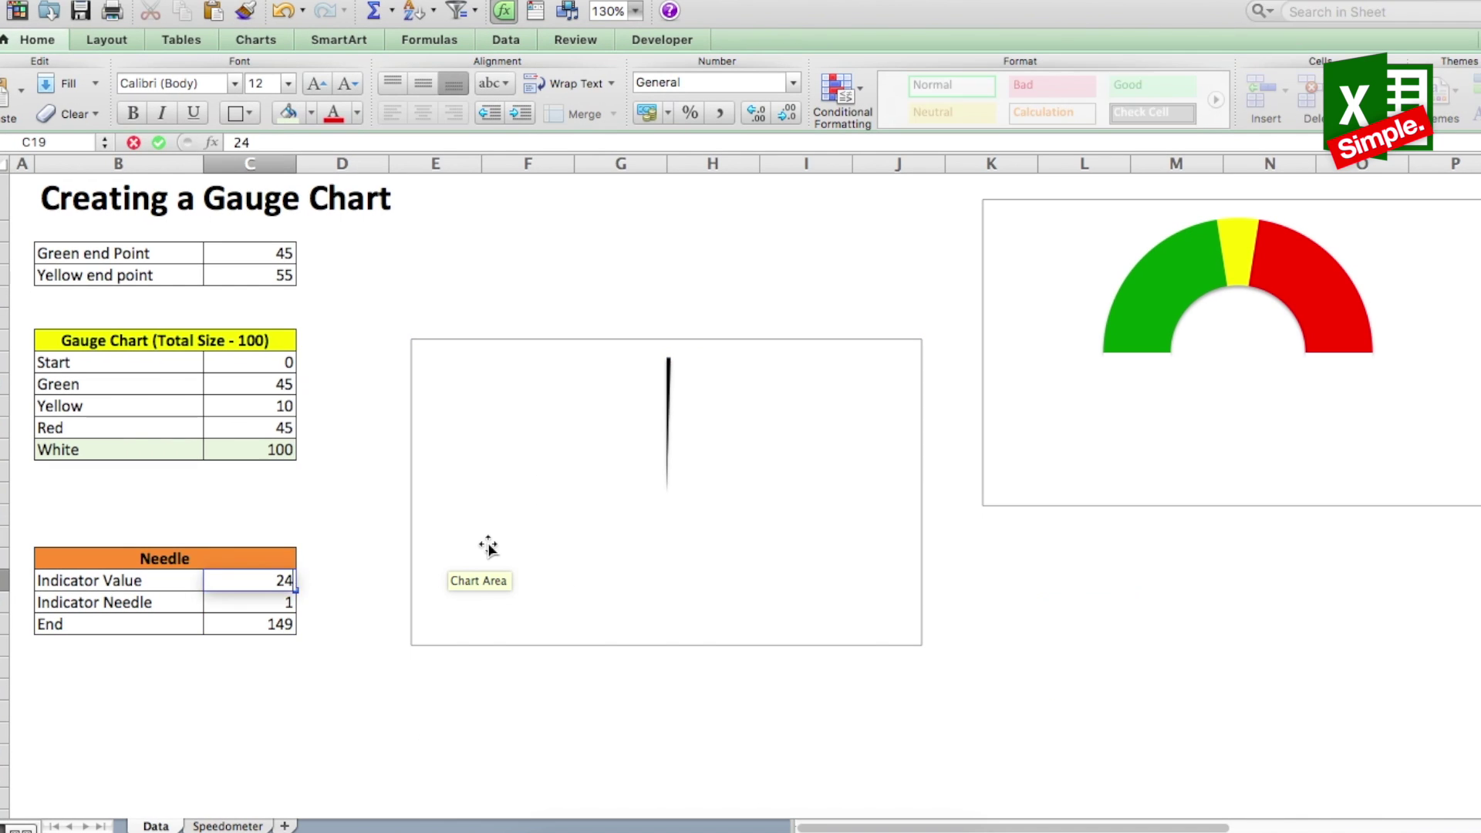
text(30)
key(Return)
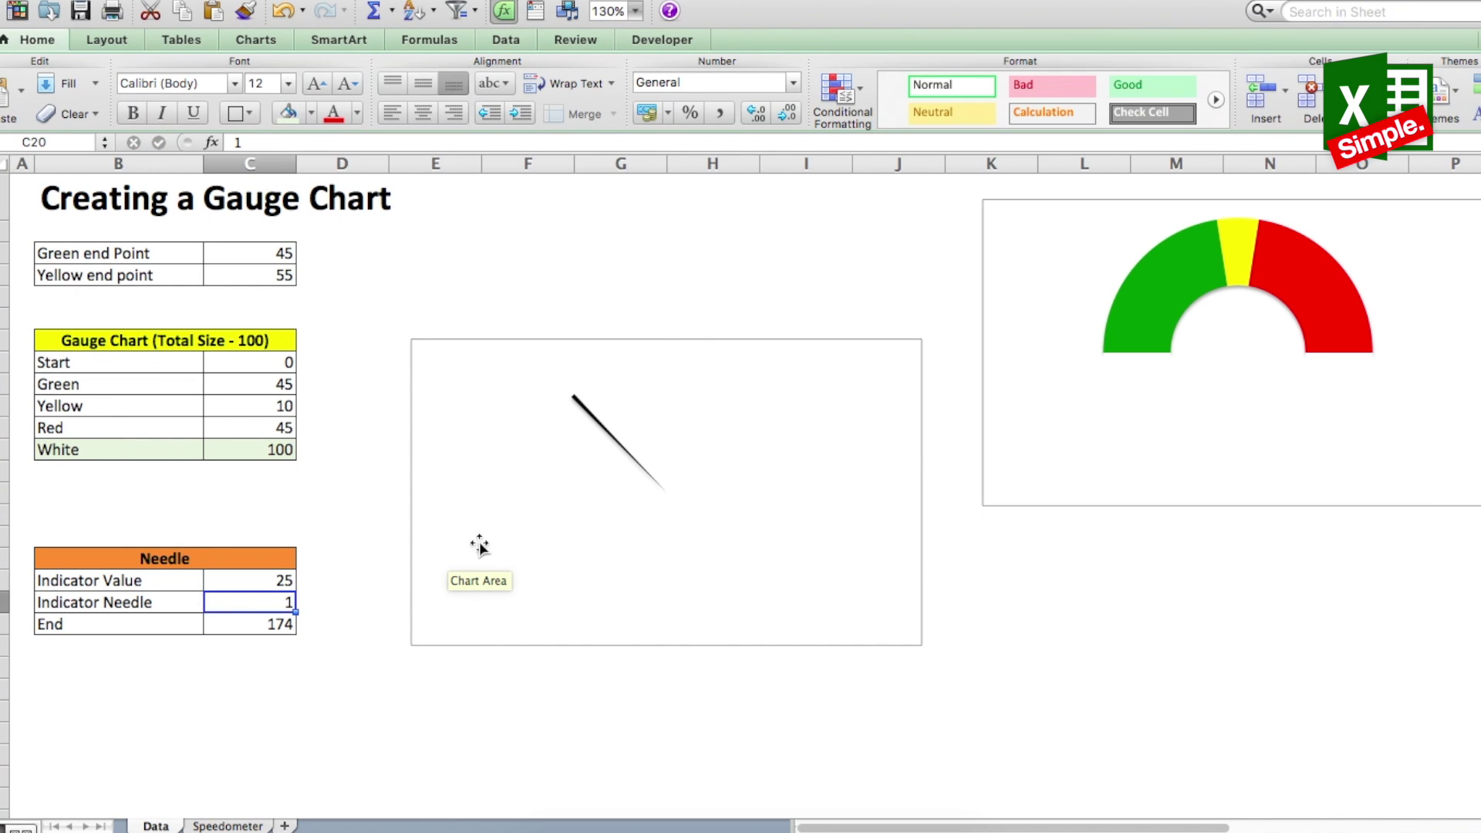
Set the needle chart's background fill to No Fill.
click(556, 258)
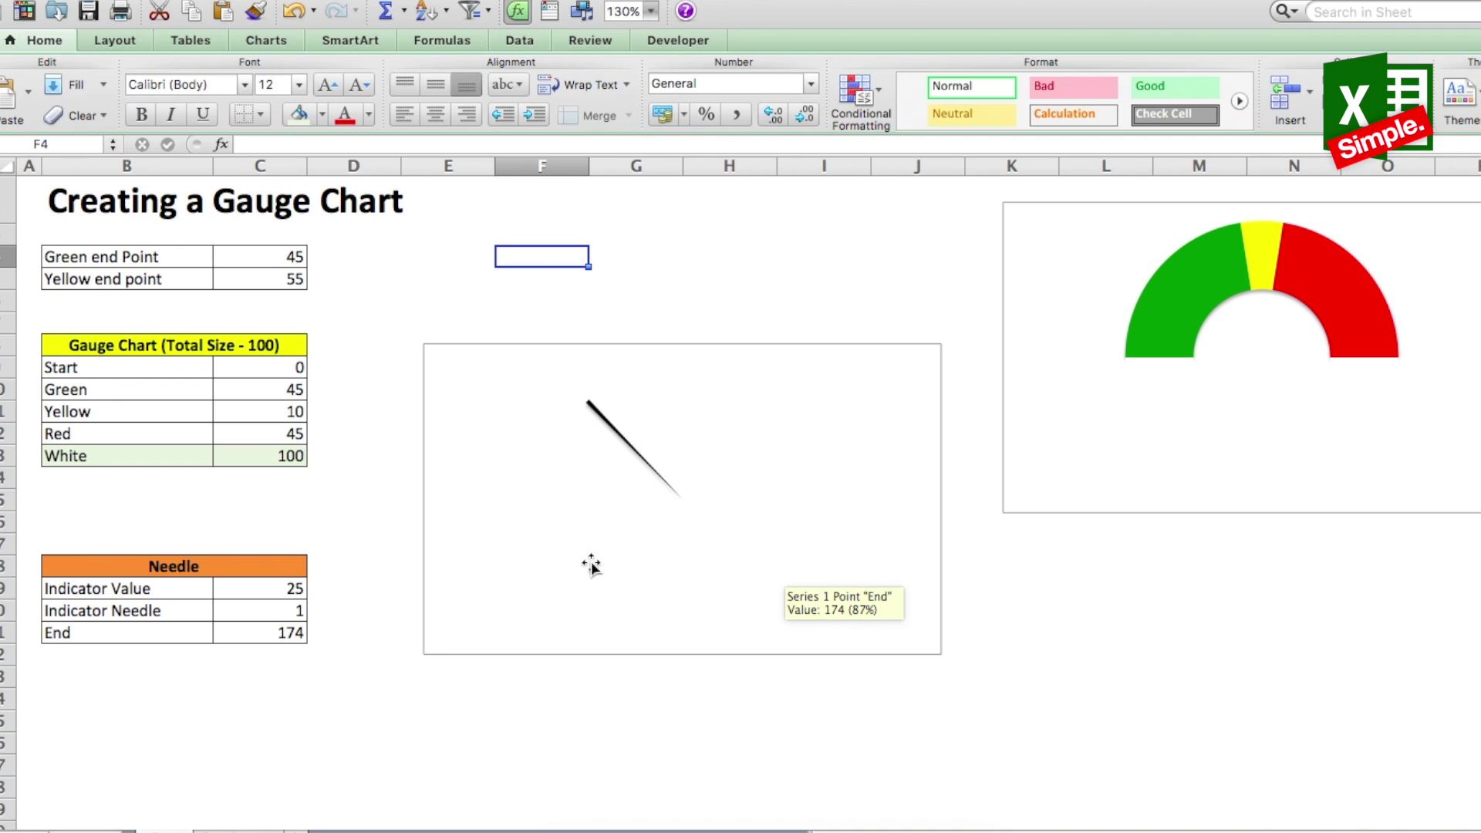
click(683, 343)
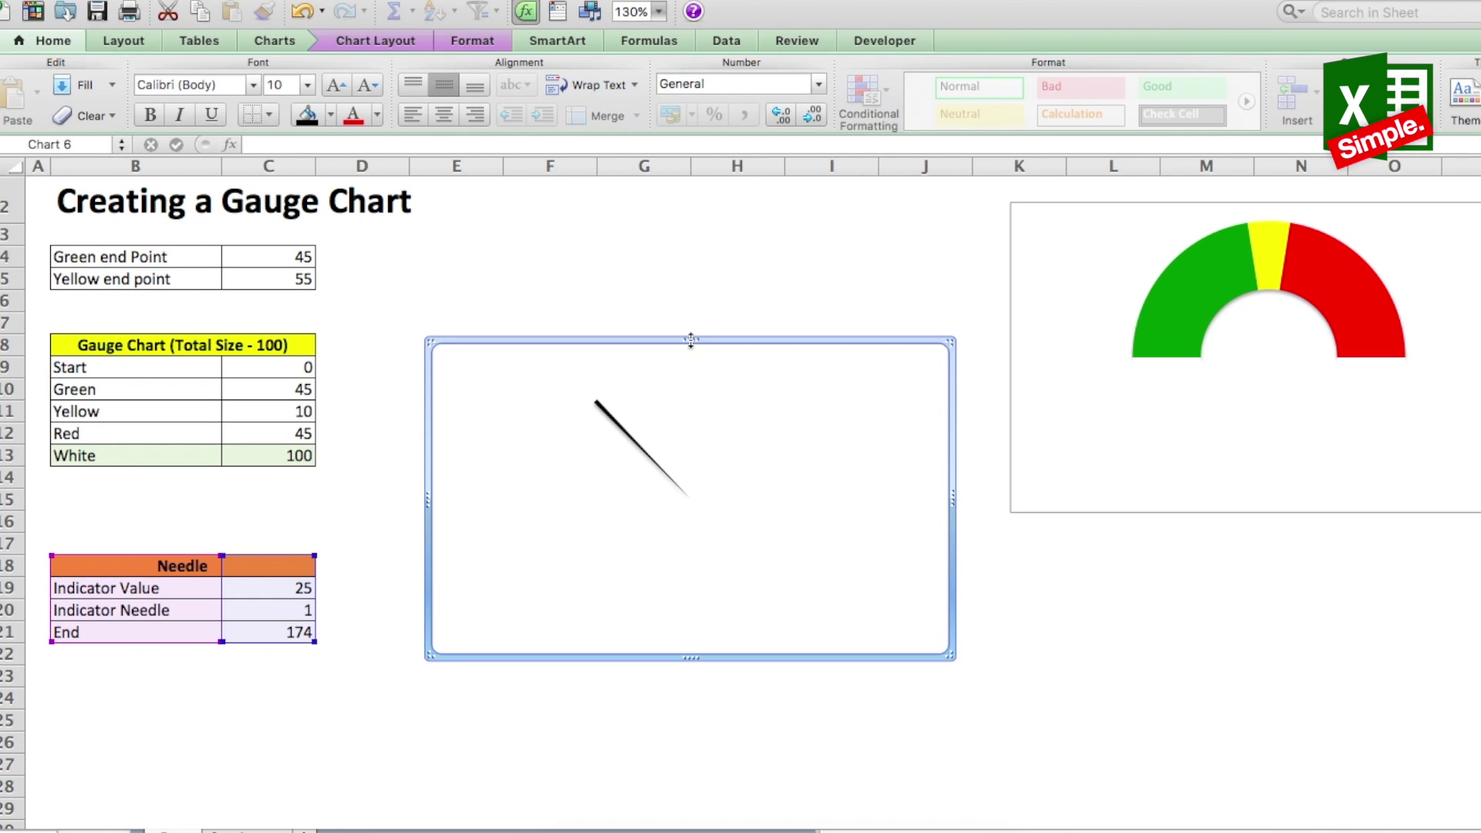
click(330, 114)
click(354, 148)
Reposition the gauge chart and drag the needle chart on top of it.
click(1101, 199)
drag(1102, 199, 974, 222)
click(674, 377)
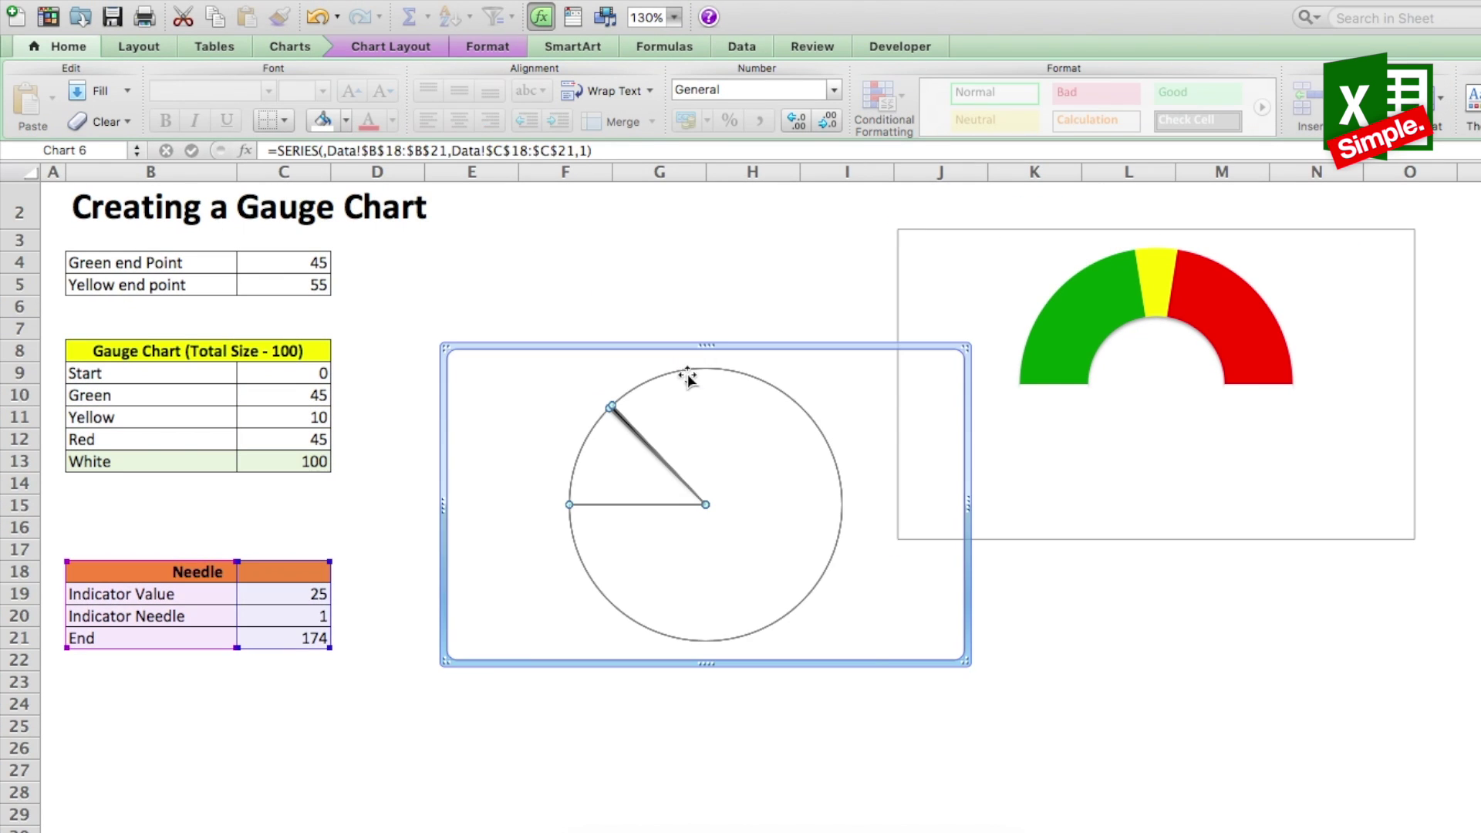
click(685, 287)
click(682, 347)
drag(682, 347, 1128, 222)
click(781, 344)
Enter Indicator Values 50 and then 0 in C19 to watch the needle move.
drag(116, 594, 293, 594)
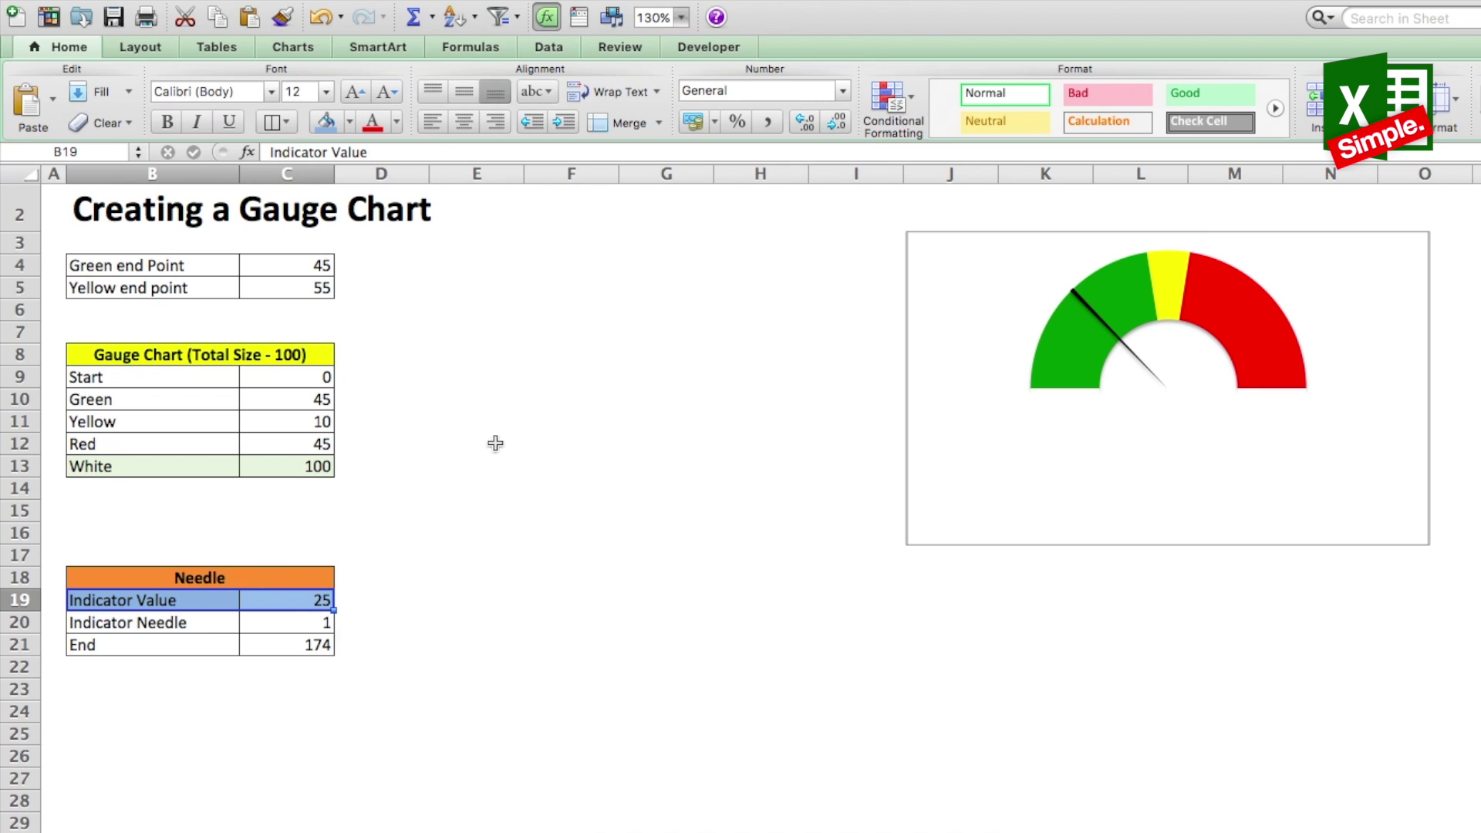
click(527, 453)
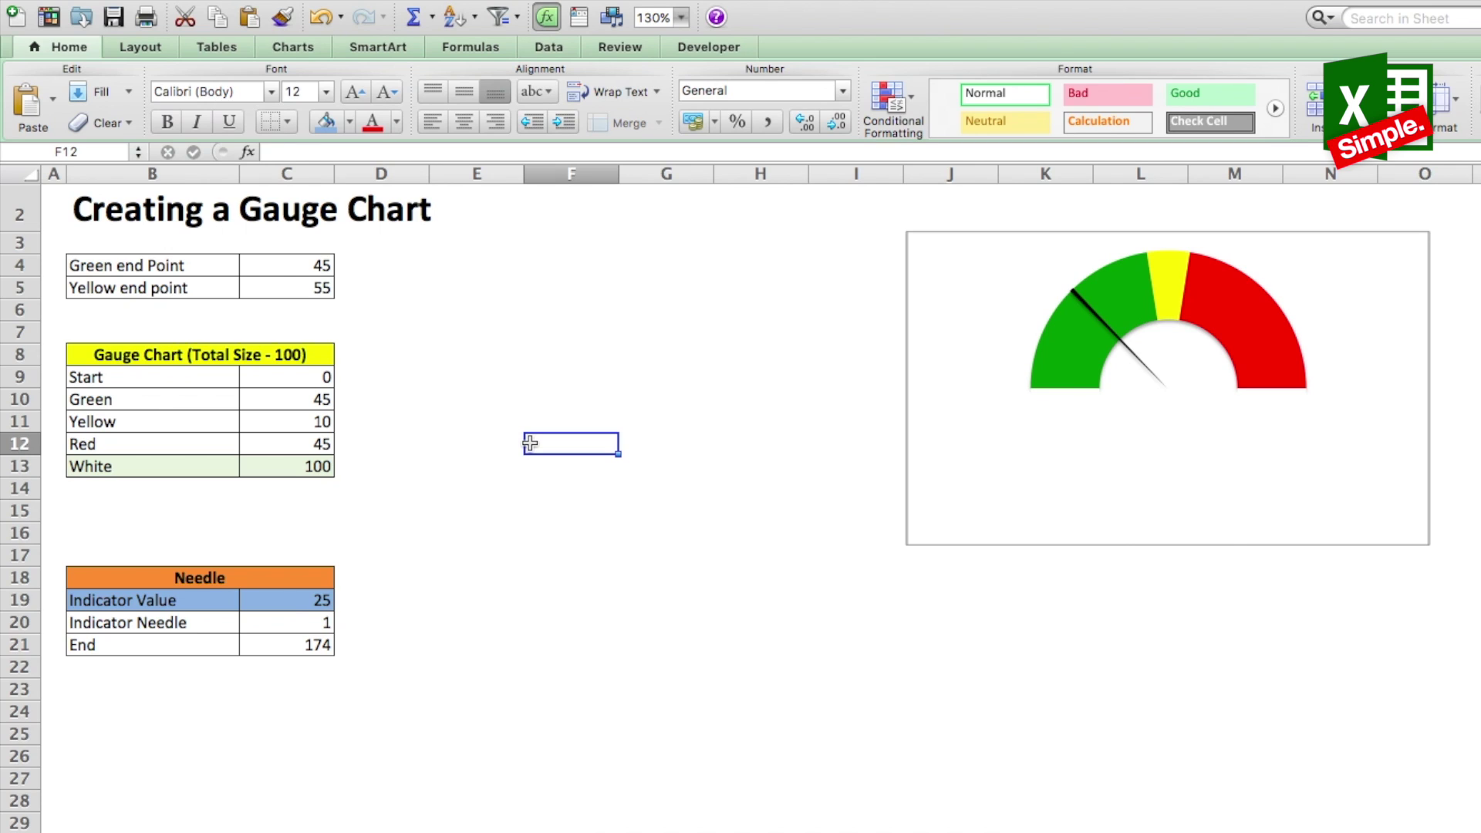
click(287, 603)
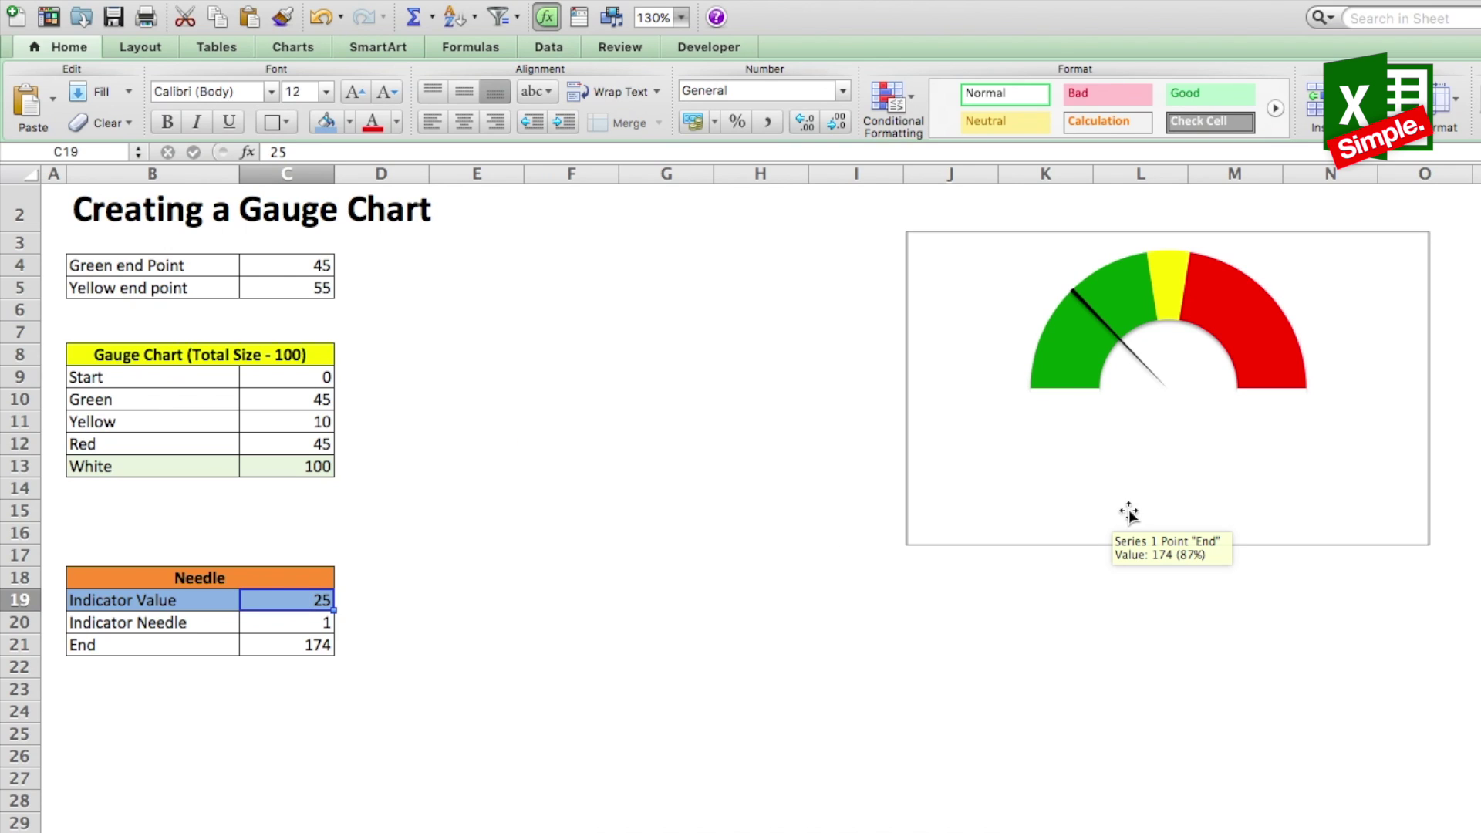
text(50)
key(Return)
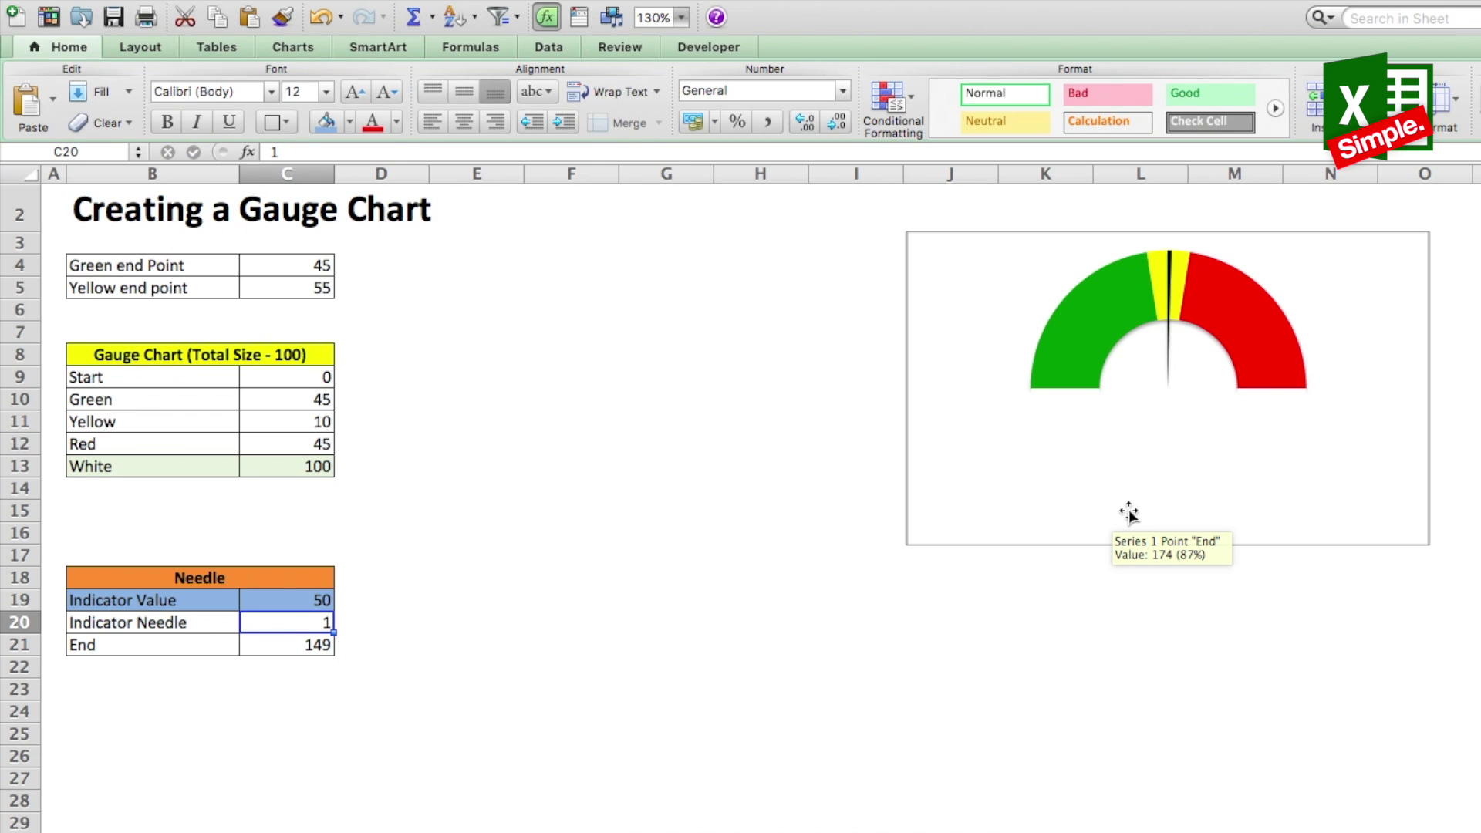
click(312, 602)
mouse_move(1135, 446)
text(0)
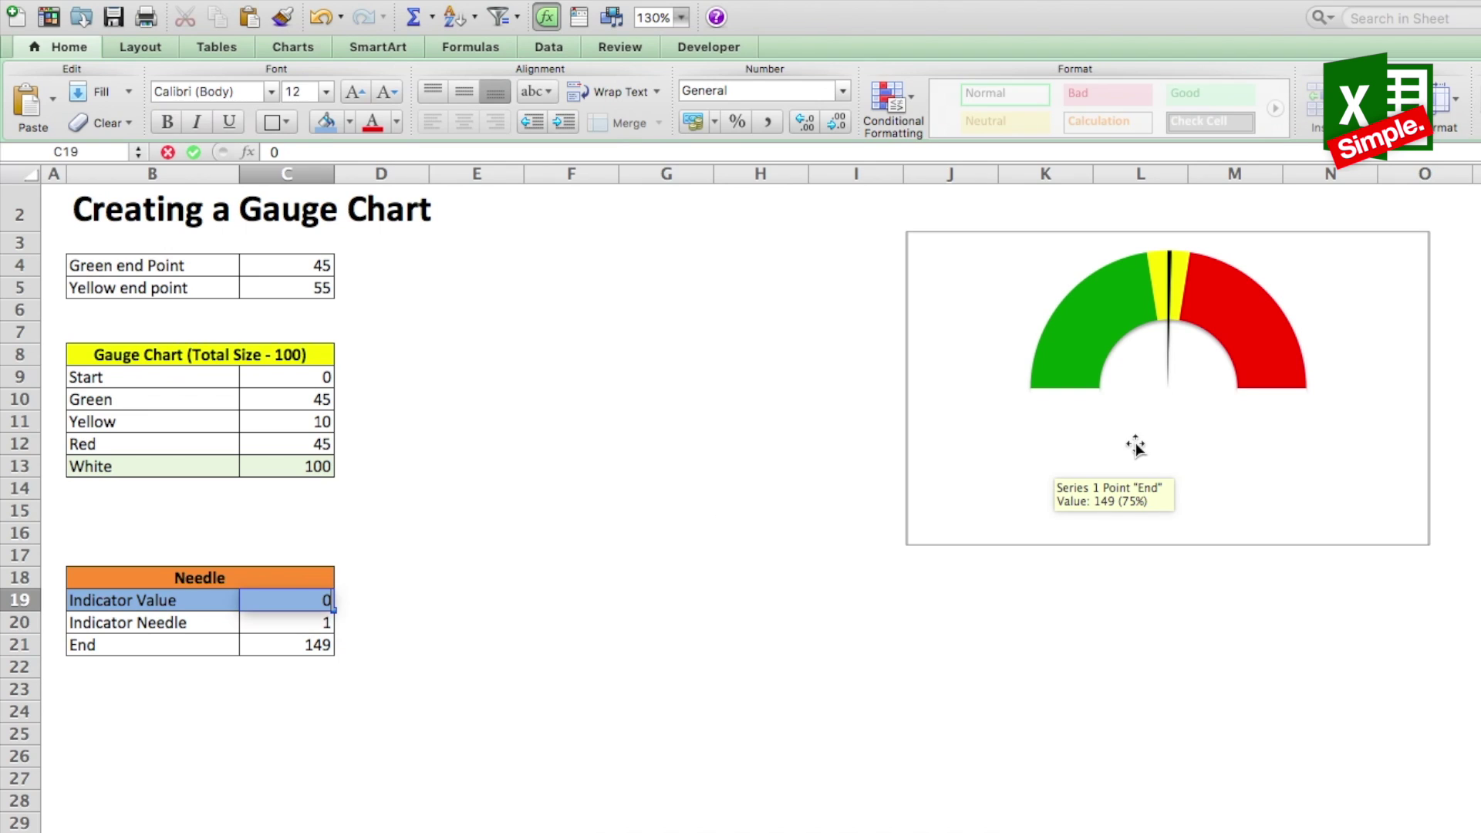
key(Return)
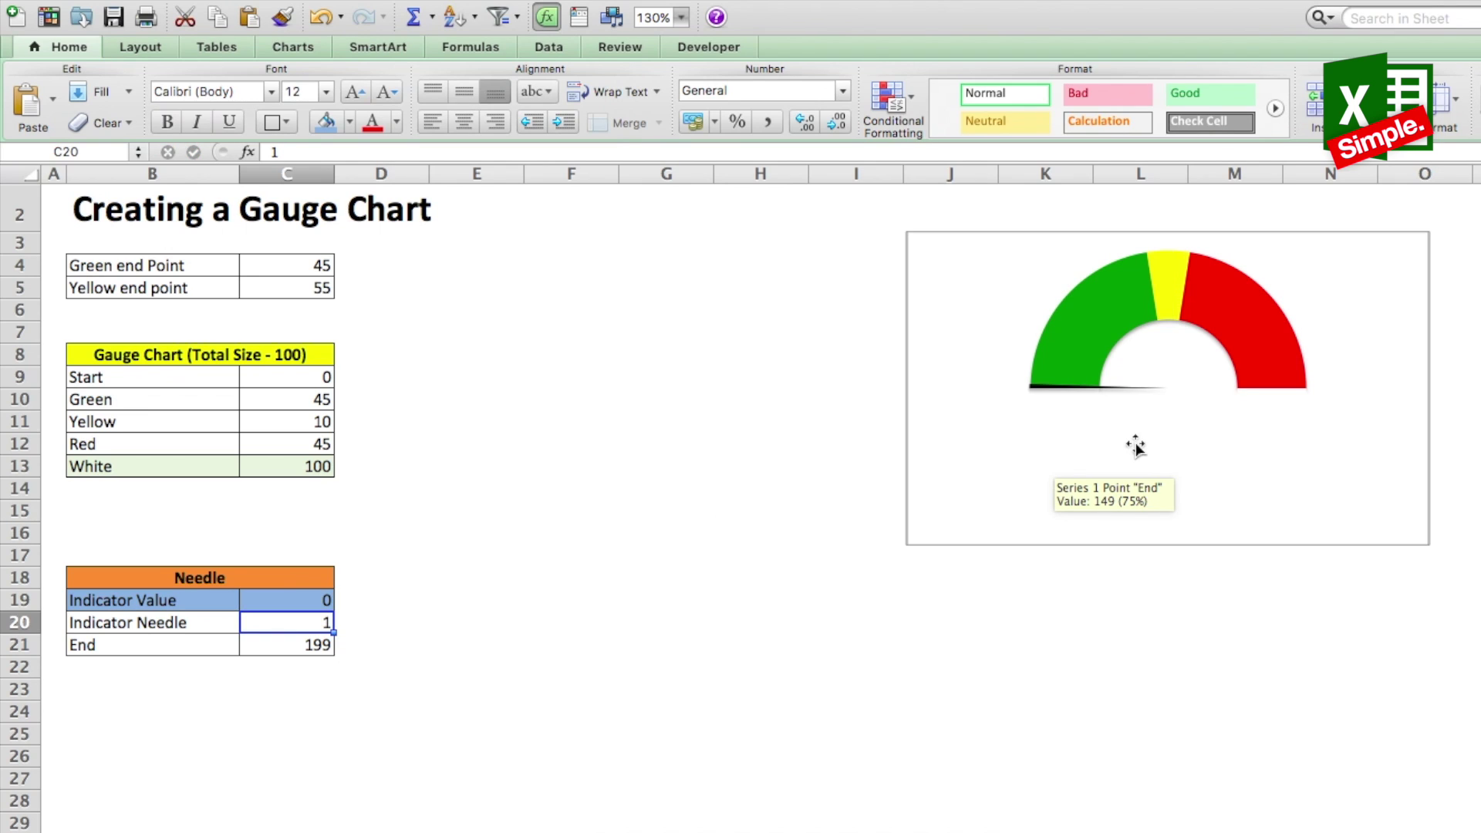
Enter 100, 0 and finally 100, leaving the needle at the far right.
click(269, 603)
text(100)
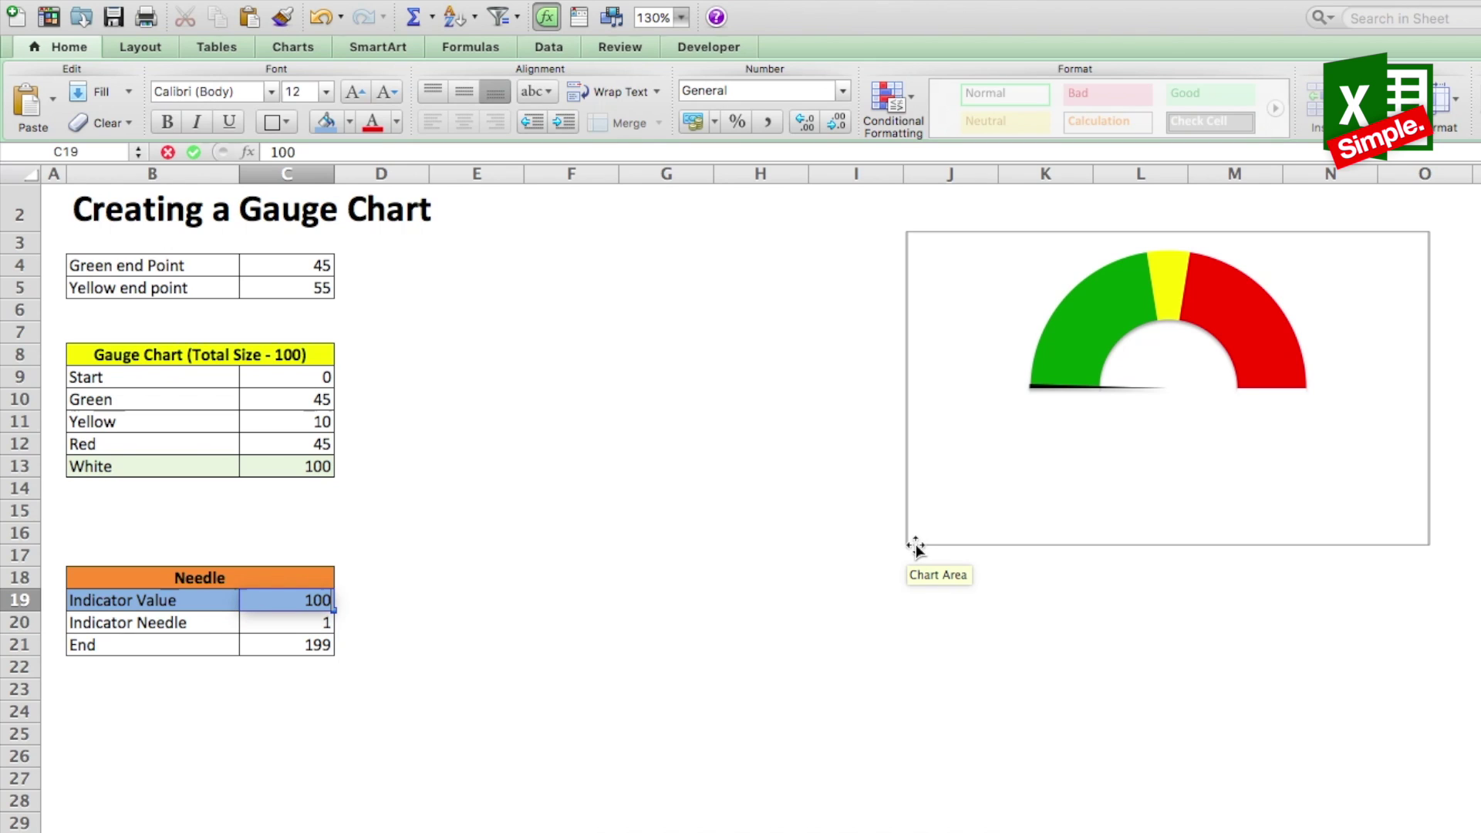
key(Return)
click(262, 600)
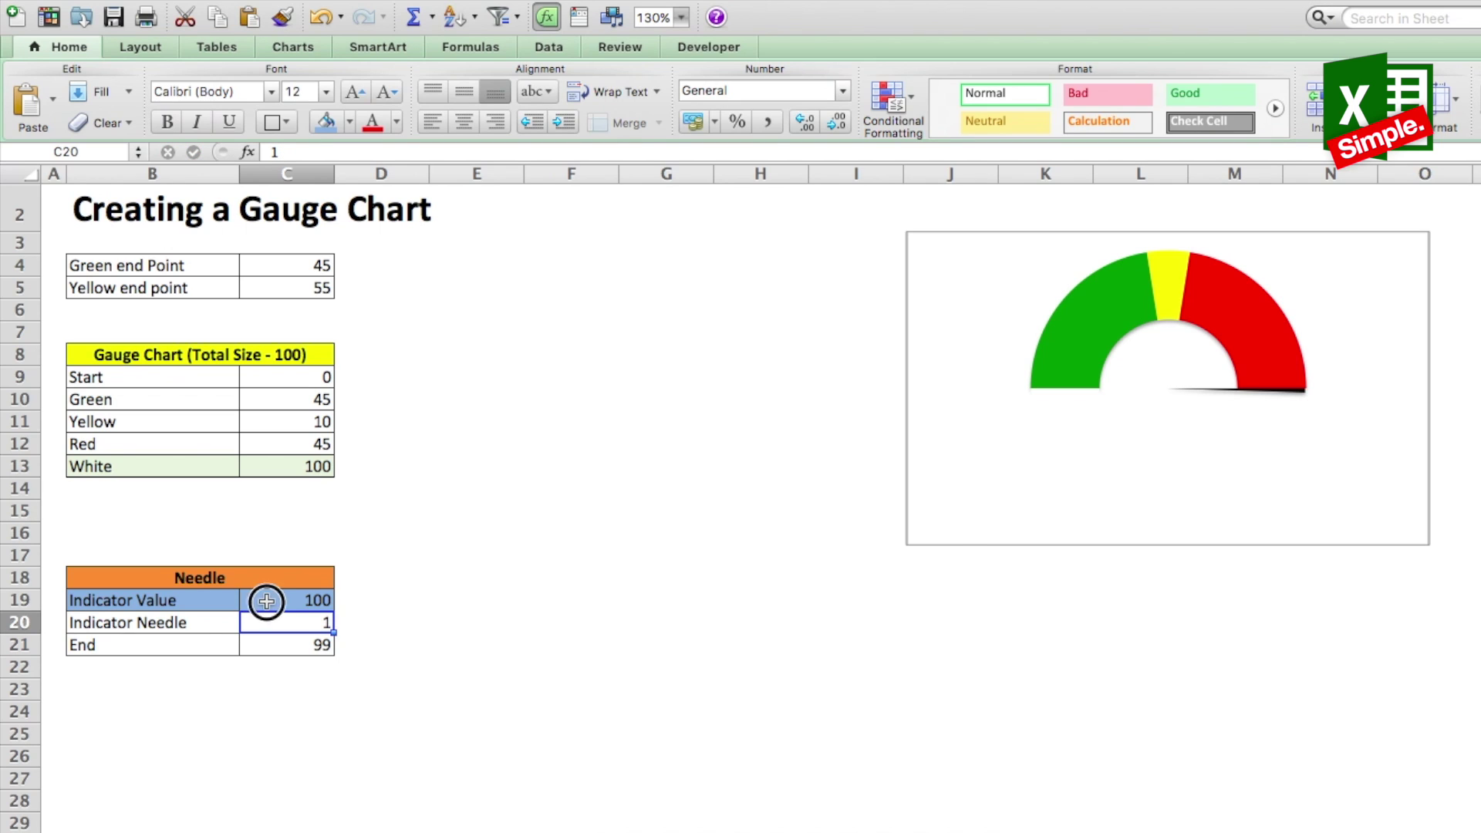
text(0)
key(Return)
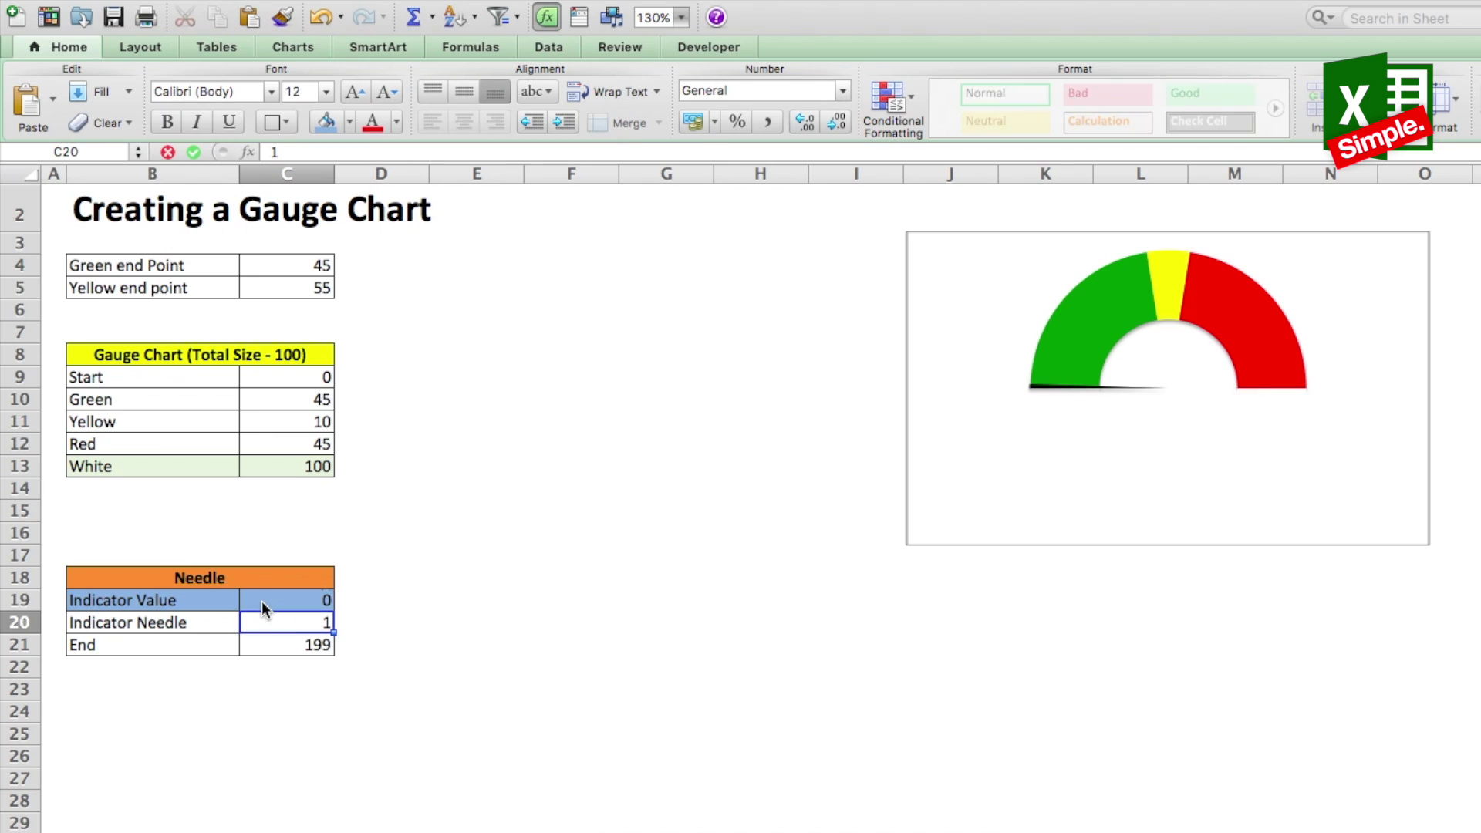
click(262, 601)
text(100)
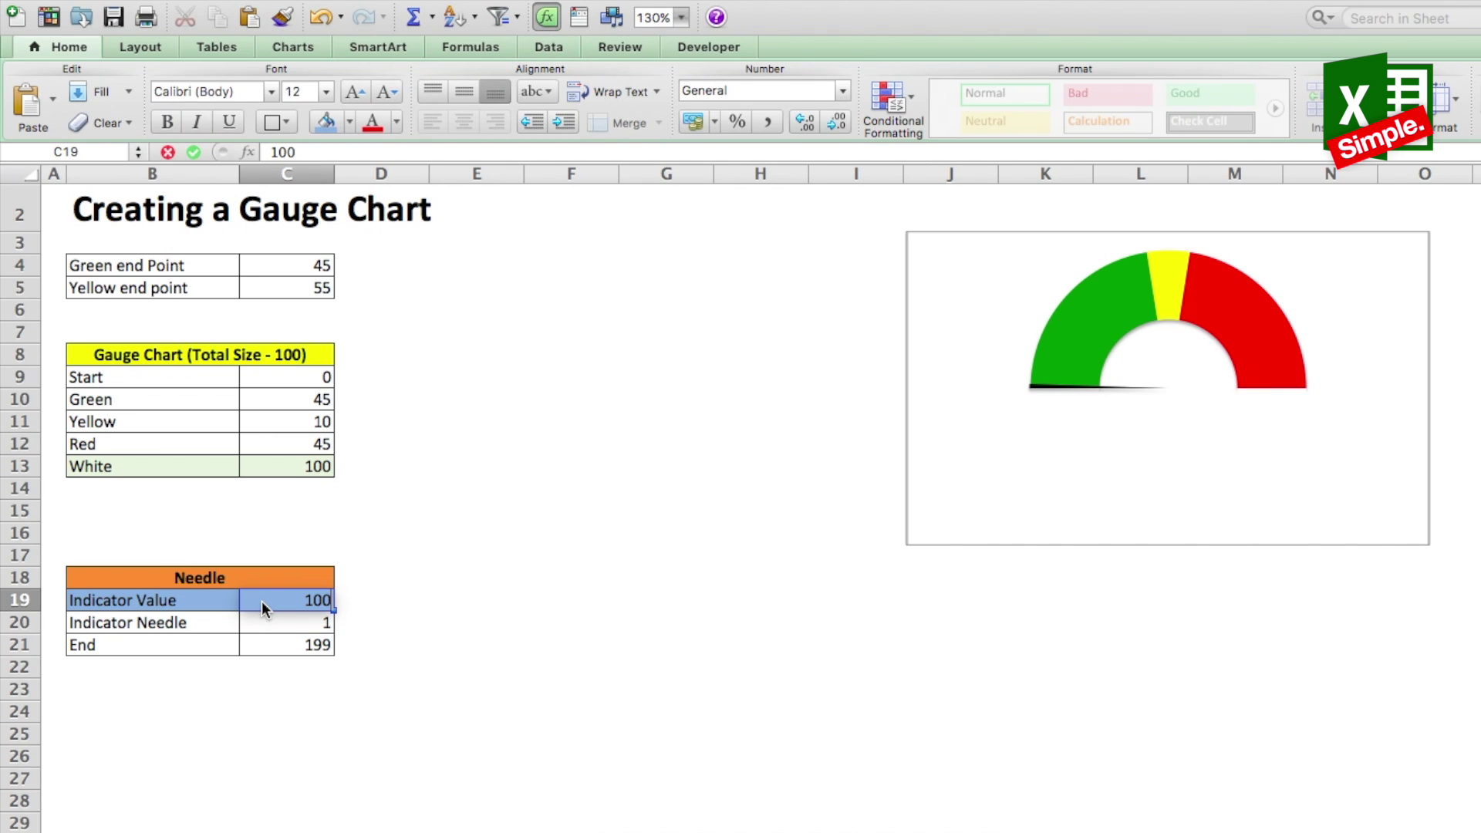
key(Return)
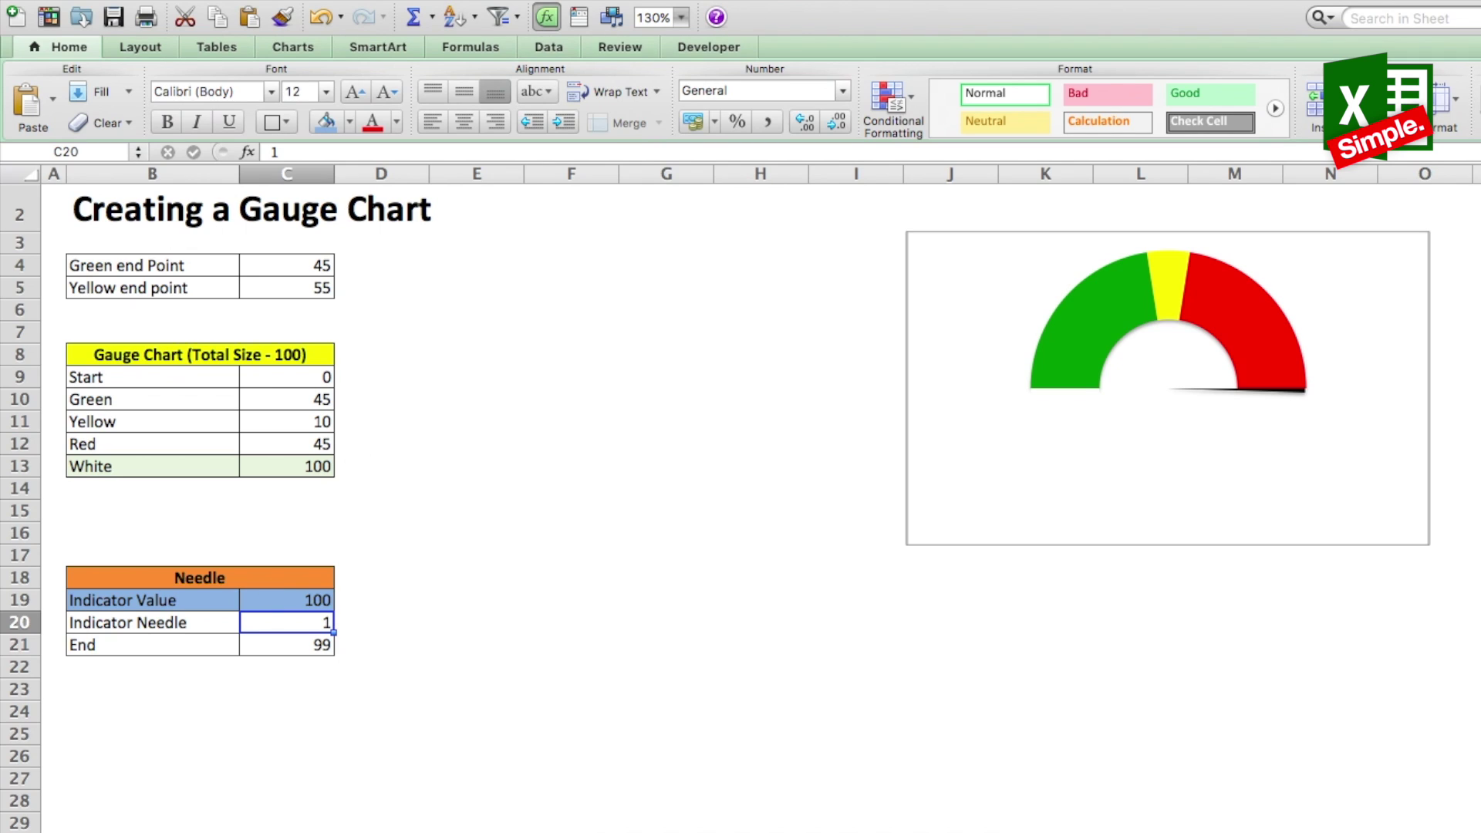
Drag the needle chart down and left, off the gauge.
click(510, 338)
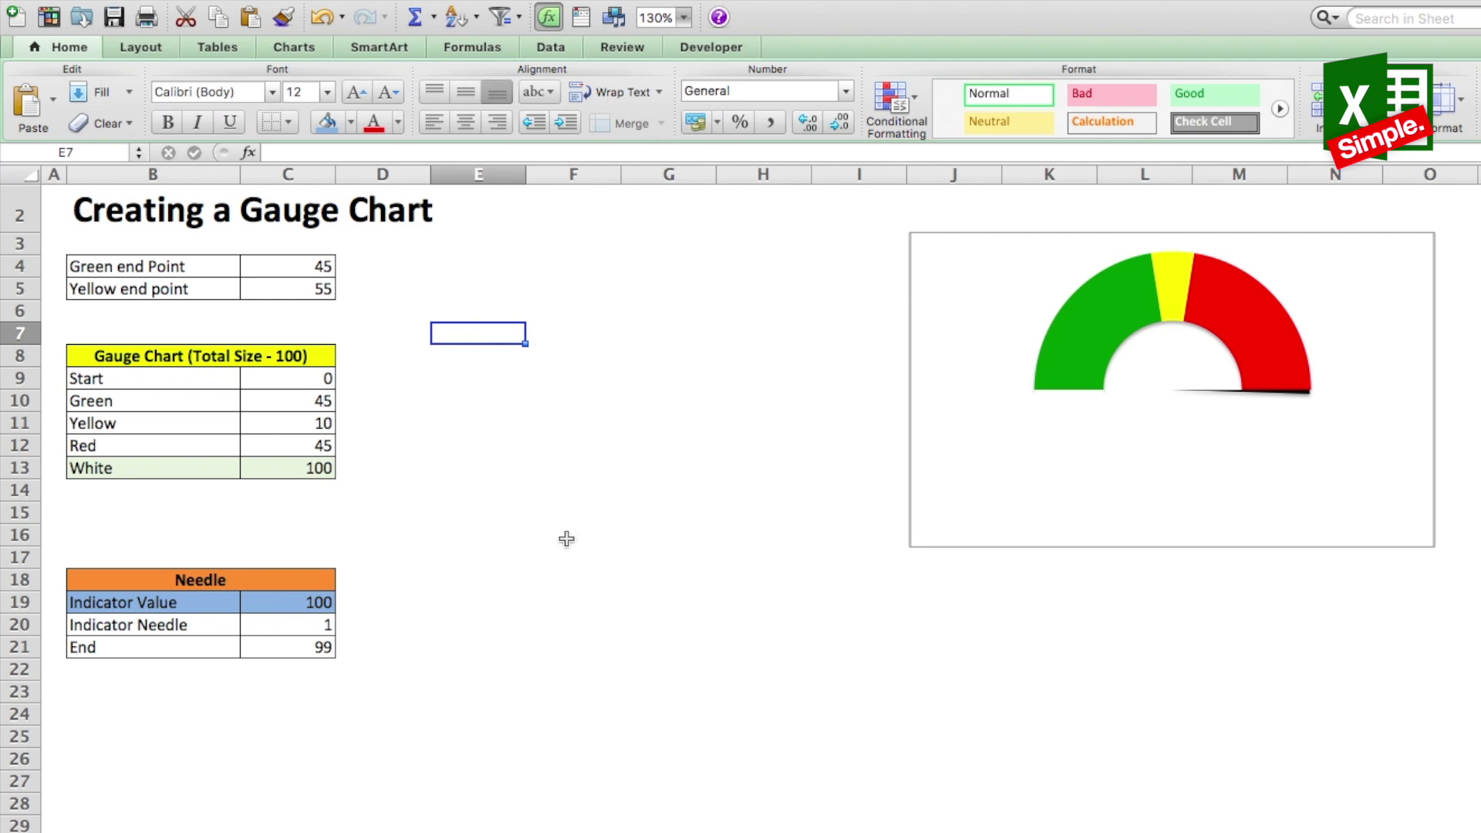
click(1185, 501)
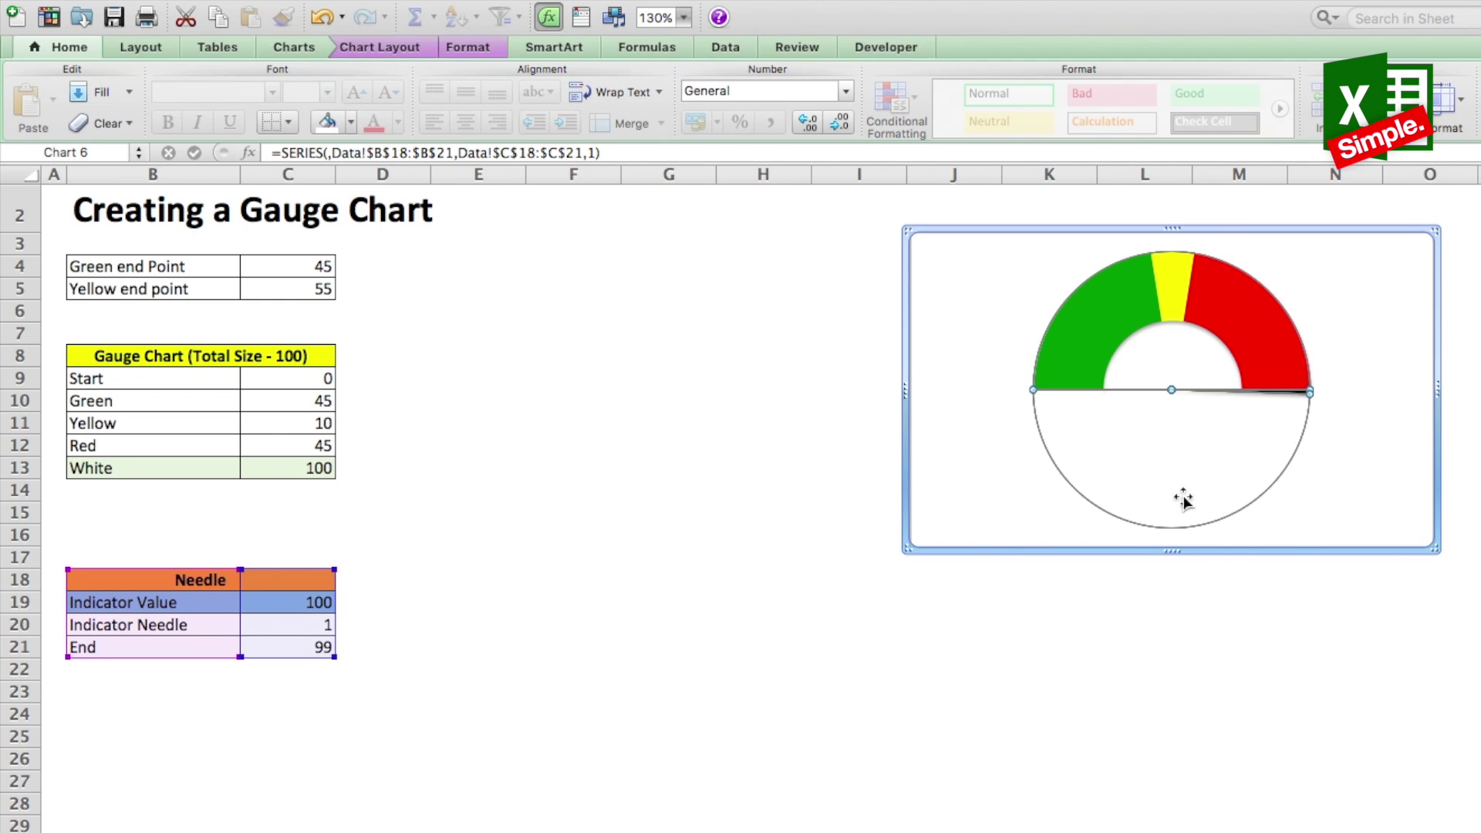
click(1305, 553)
drag(1307, 552, 781, 751)
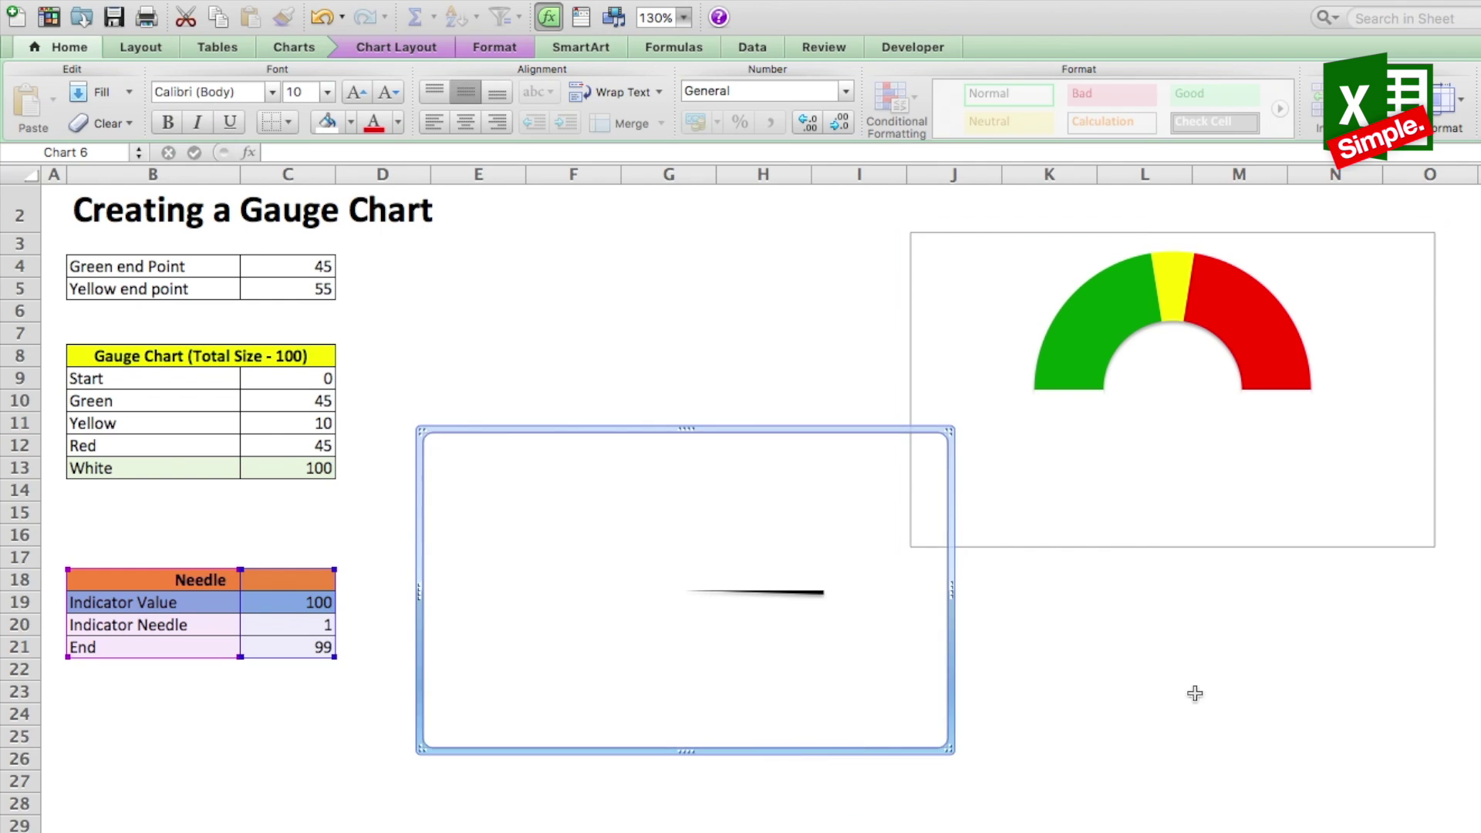
click(1195, 690)
Add data labels to the needle series, showing 100, 1 and 99.
click(763, 446)
right_click(751, 479)
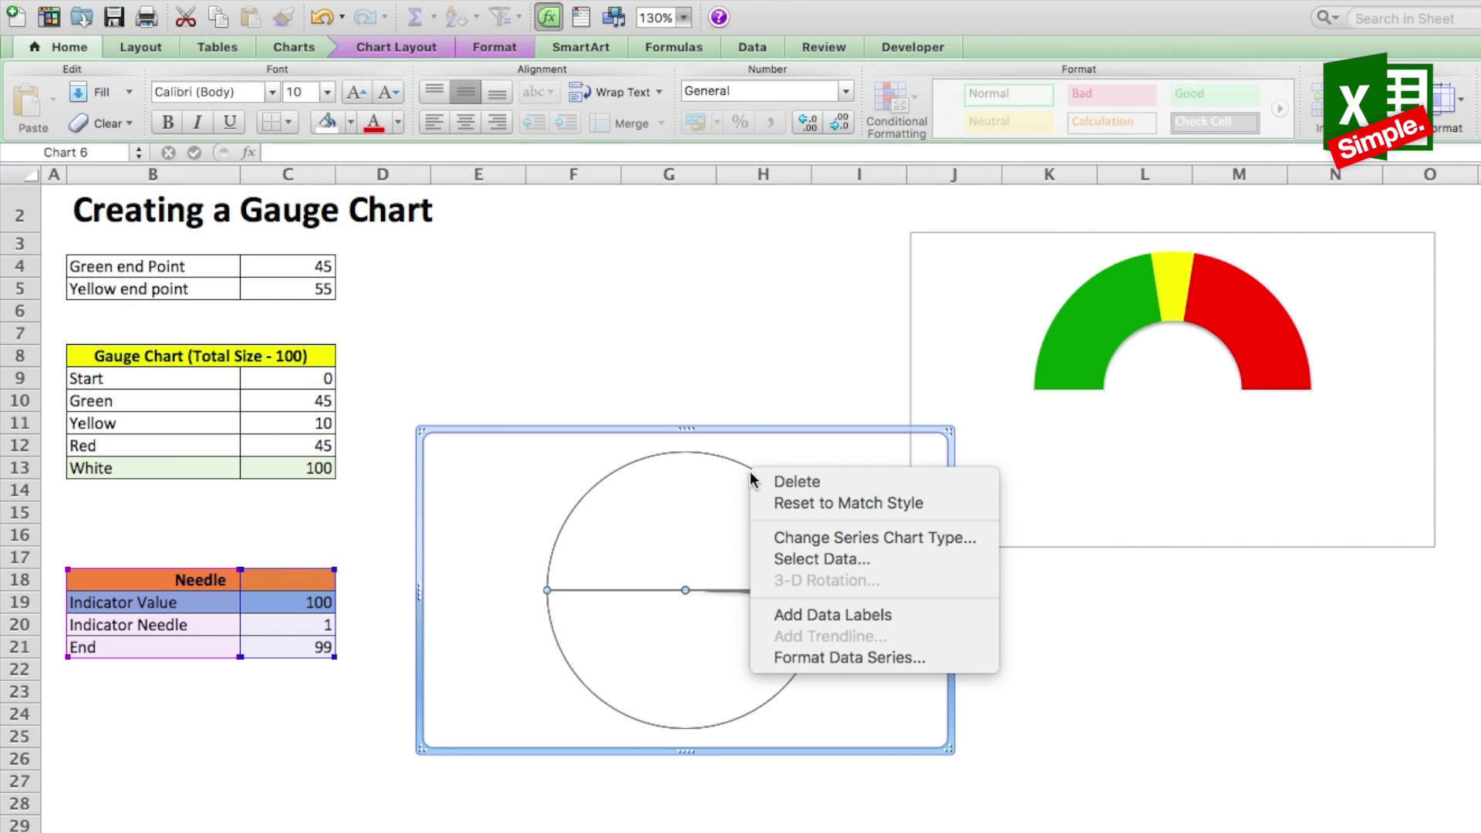
click(825, 609)
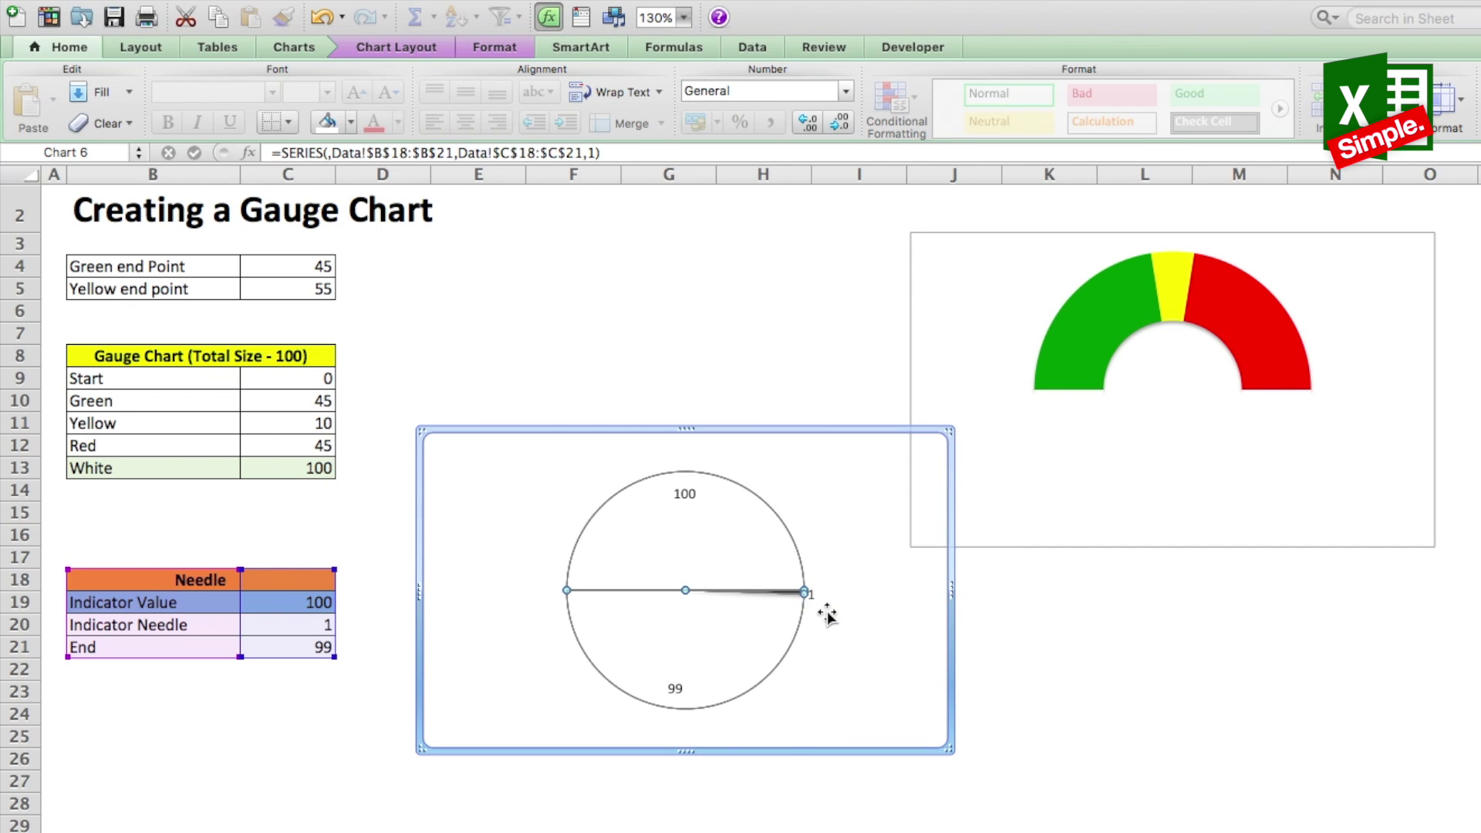
click(1115, 615)
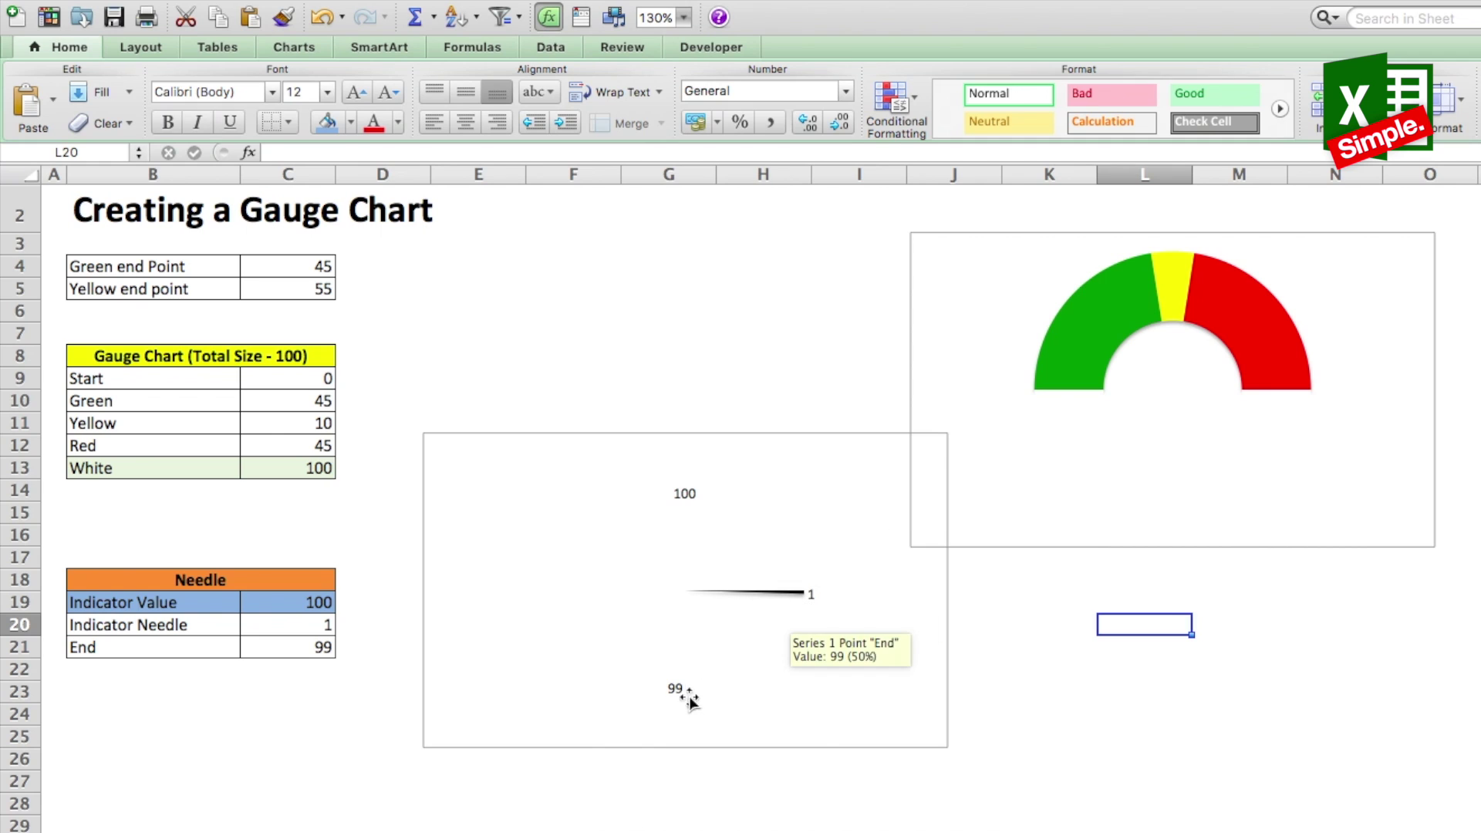
click(793, 484)
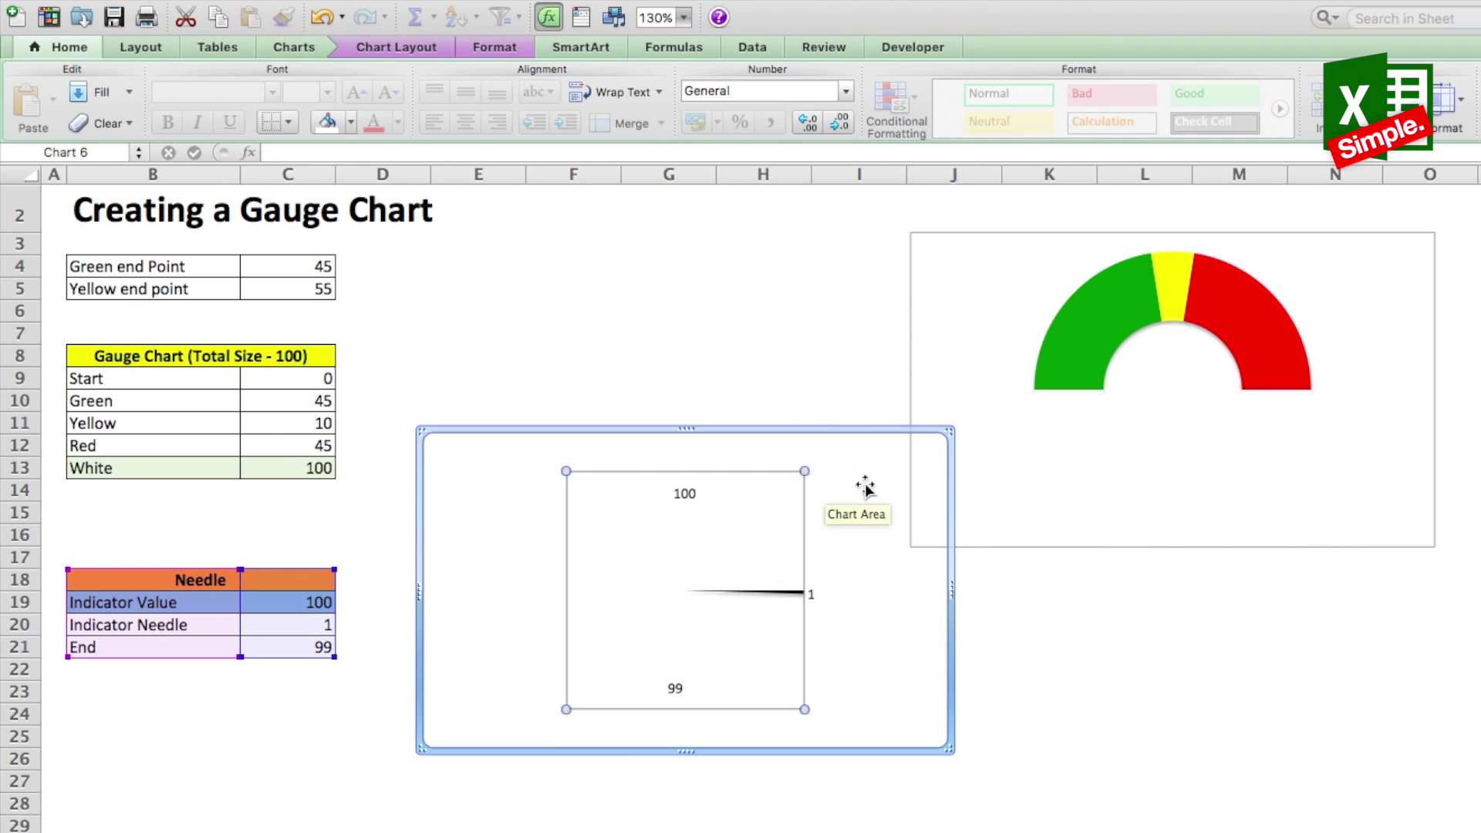
Make the needle labels show Category Name instead of Value, positioned at Outside End.
right_click(721, 493)
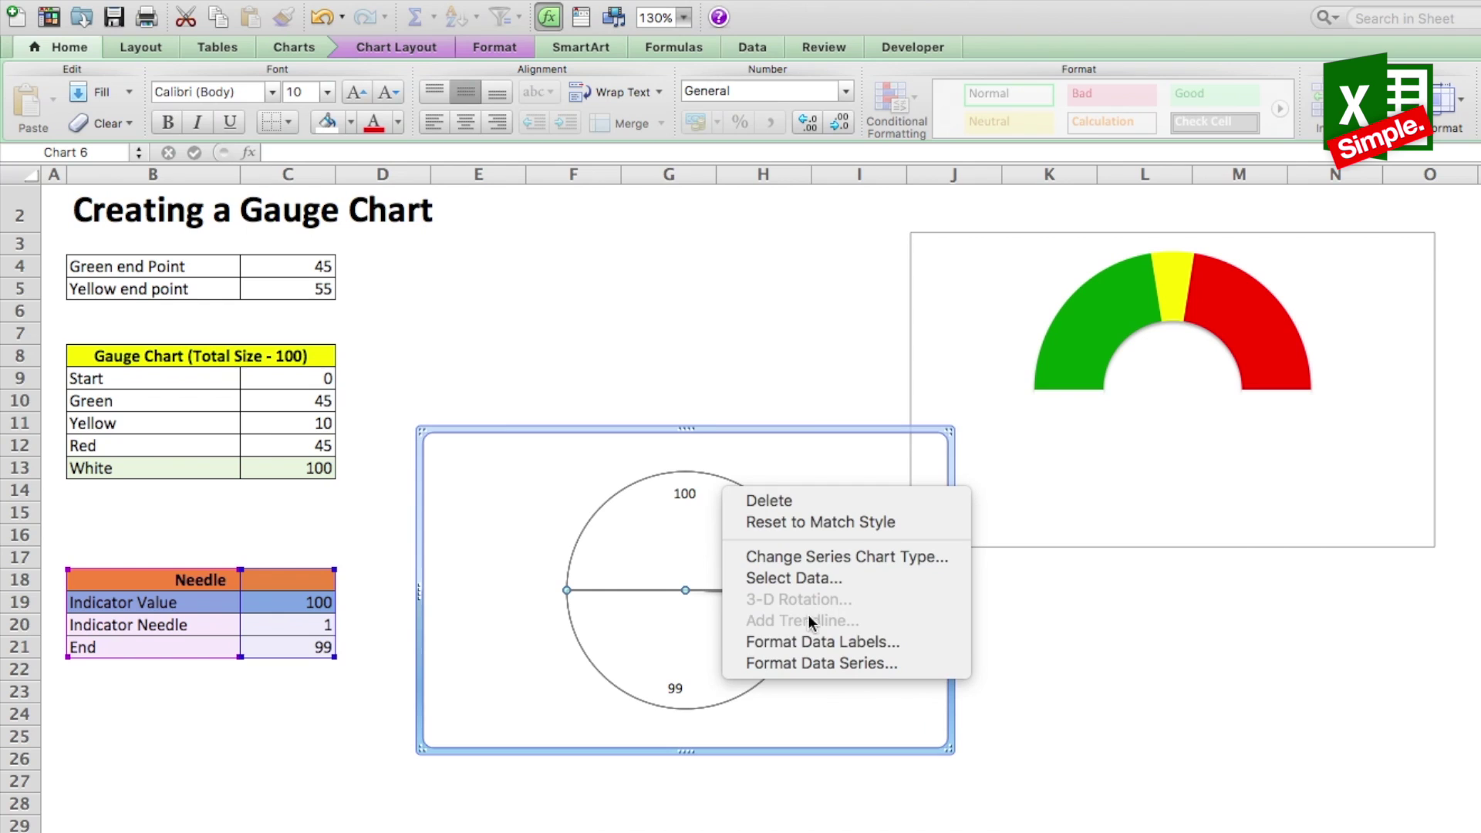
click(809, 642)
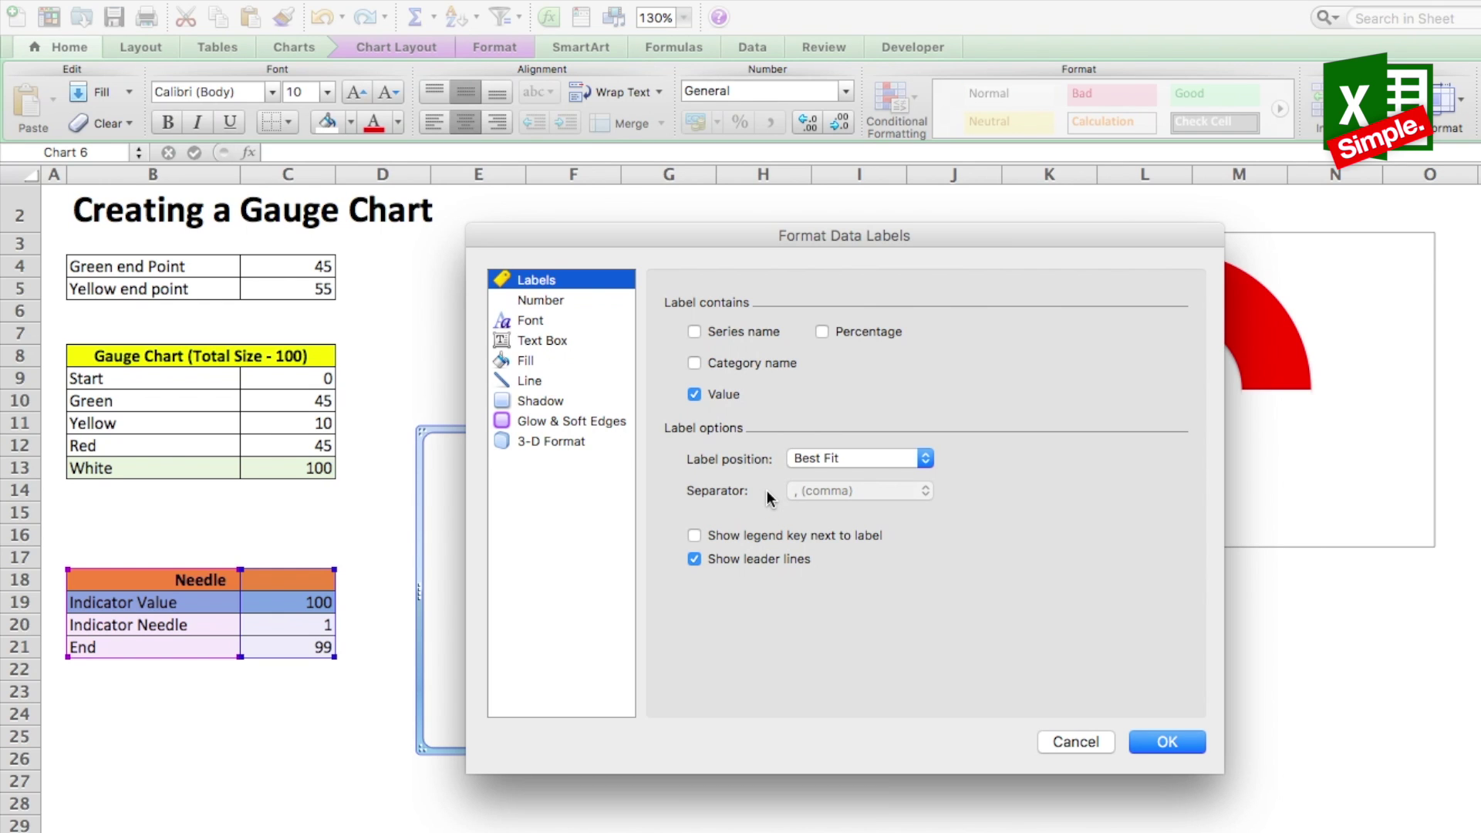
click(694, 363)
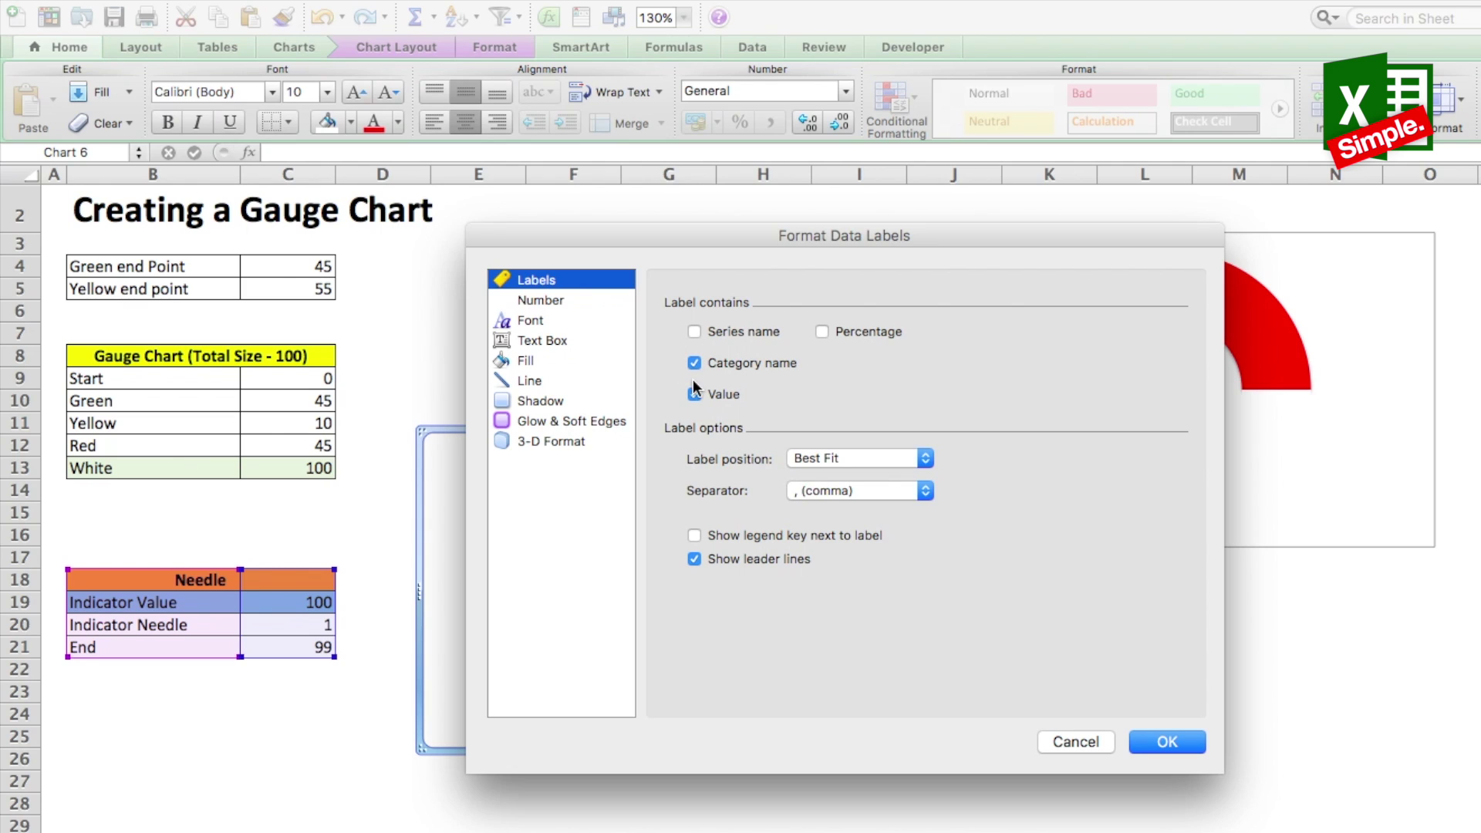
click(694, 394)
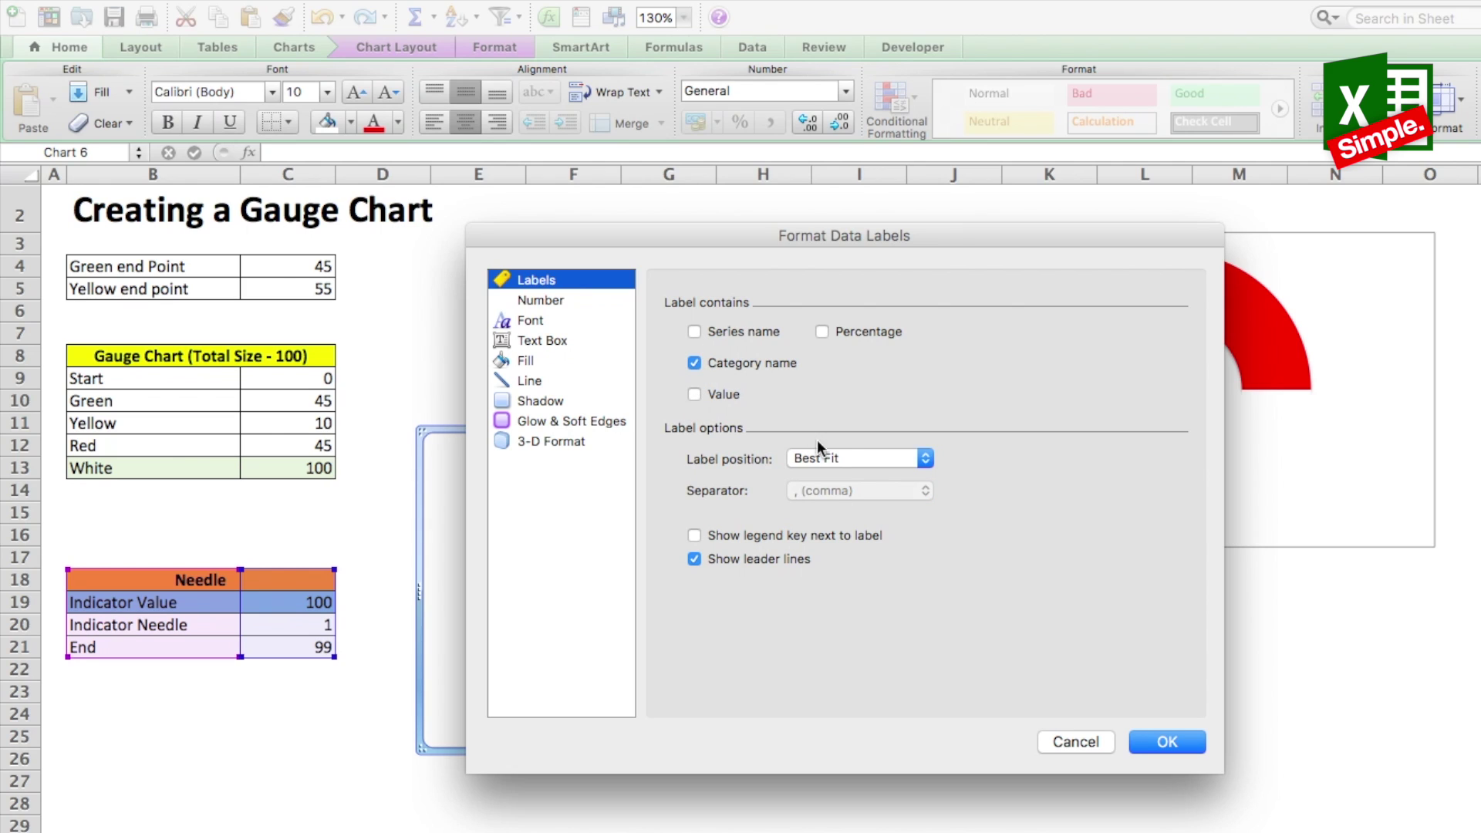
click(861, 458)
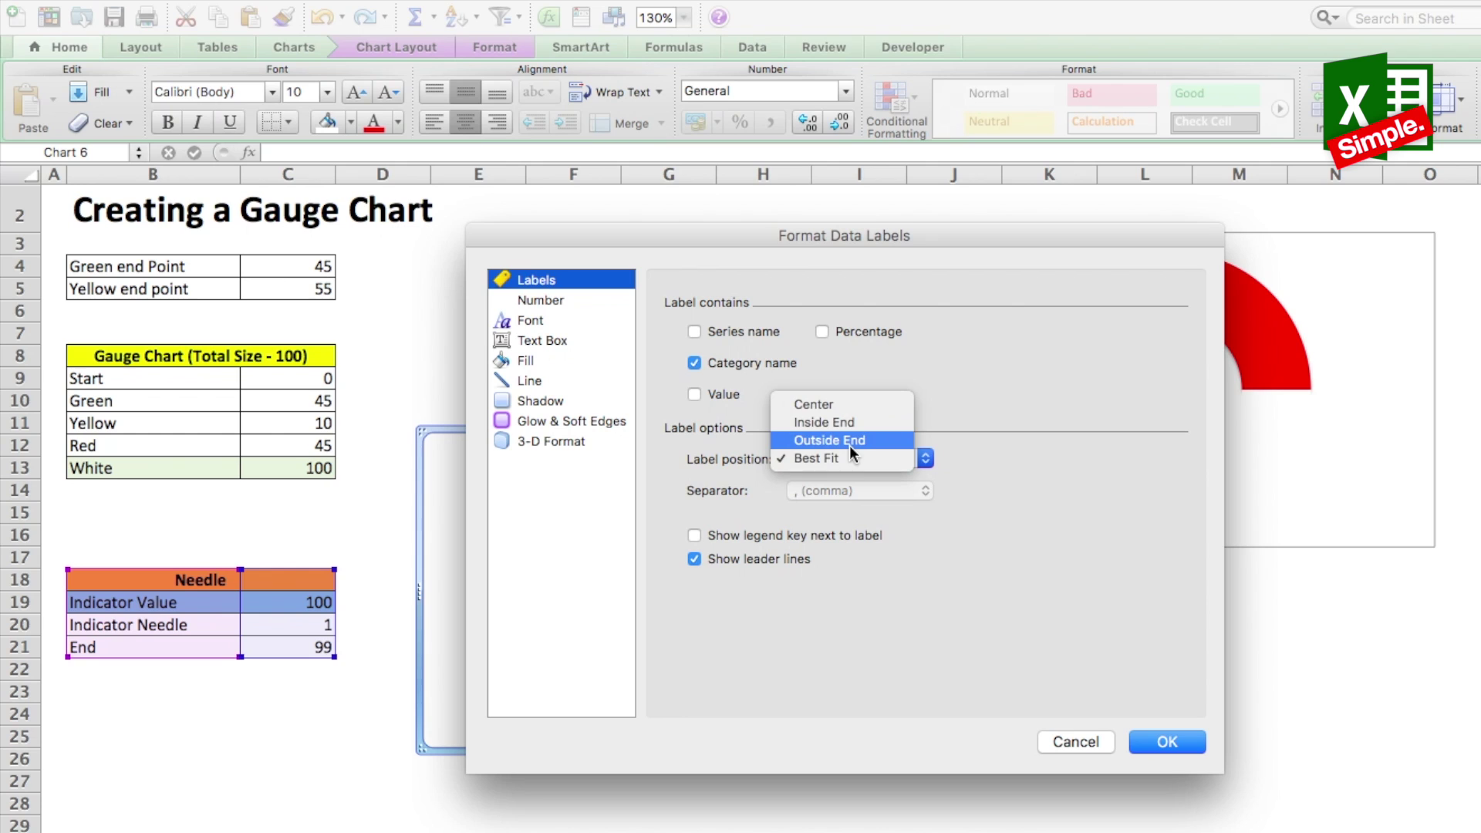
click(850, 448)
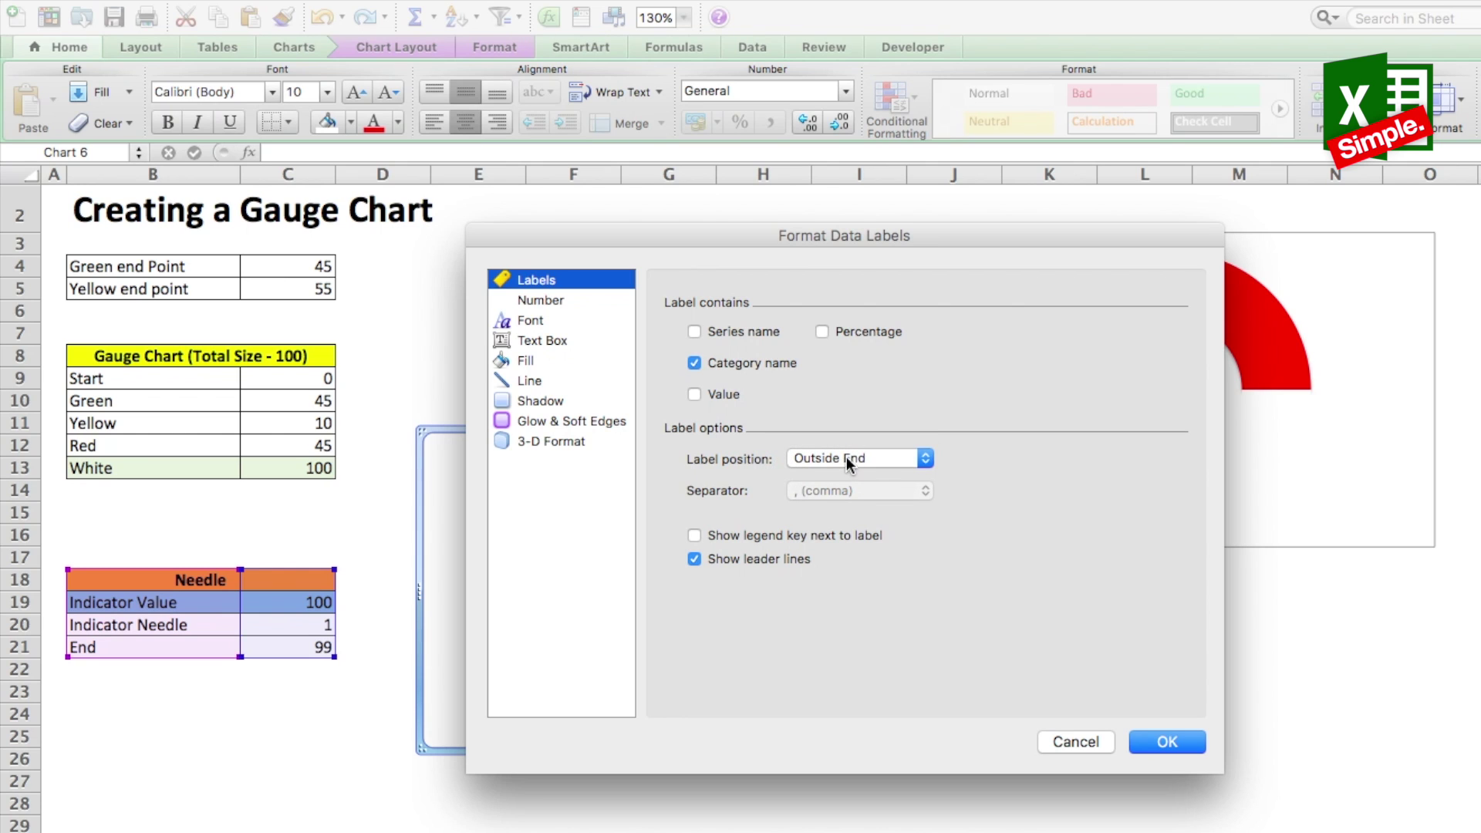
click(1166, 741)
click(1163, 691)
Link cell B20 to the Indicator Value with the formula =C19.
click(661, 266)
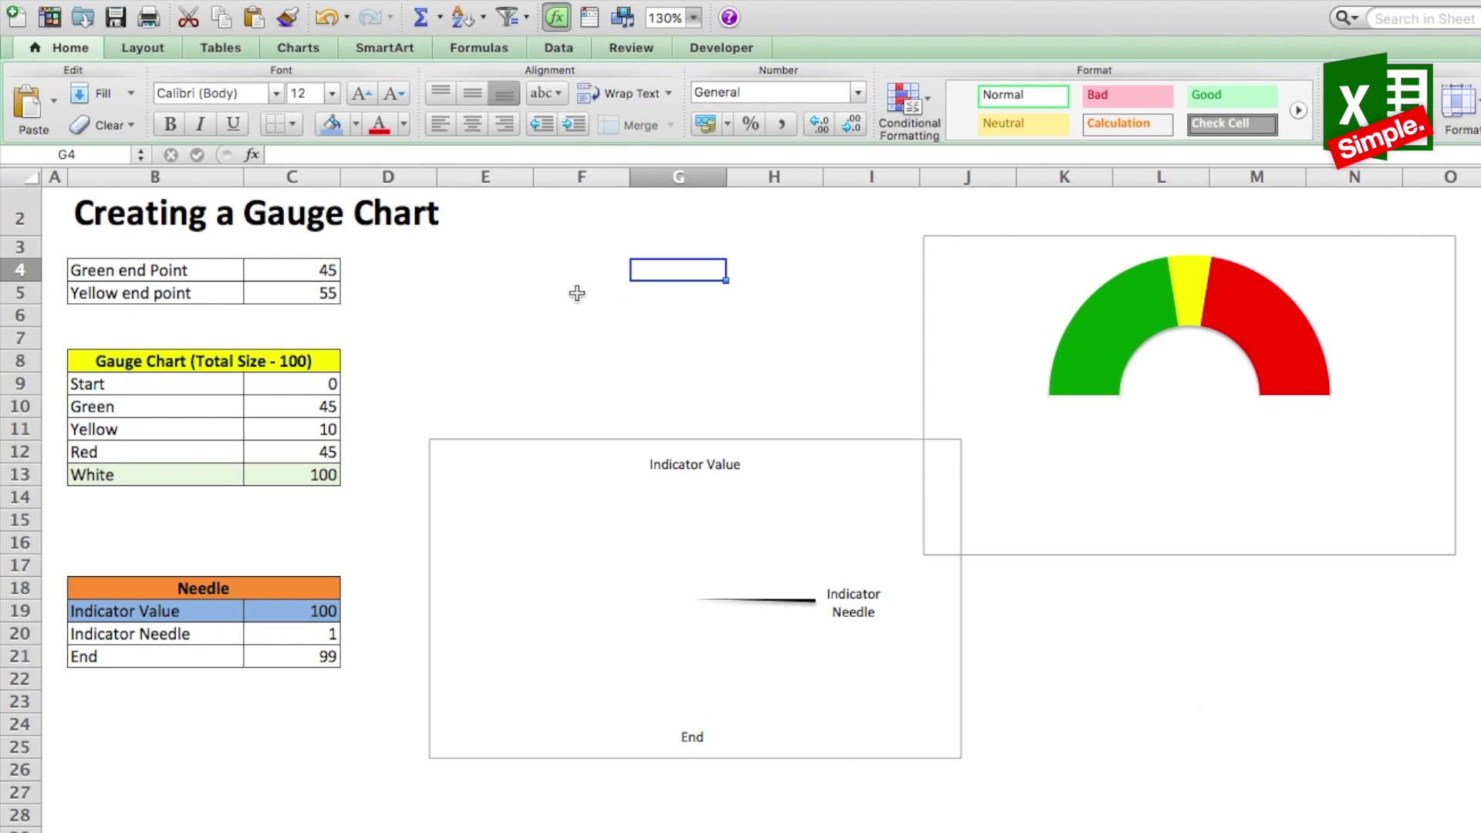
click(383, 401)
click(287, 535)
click(162, 540)
click(122, 563)
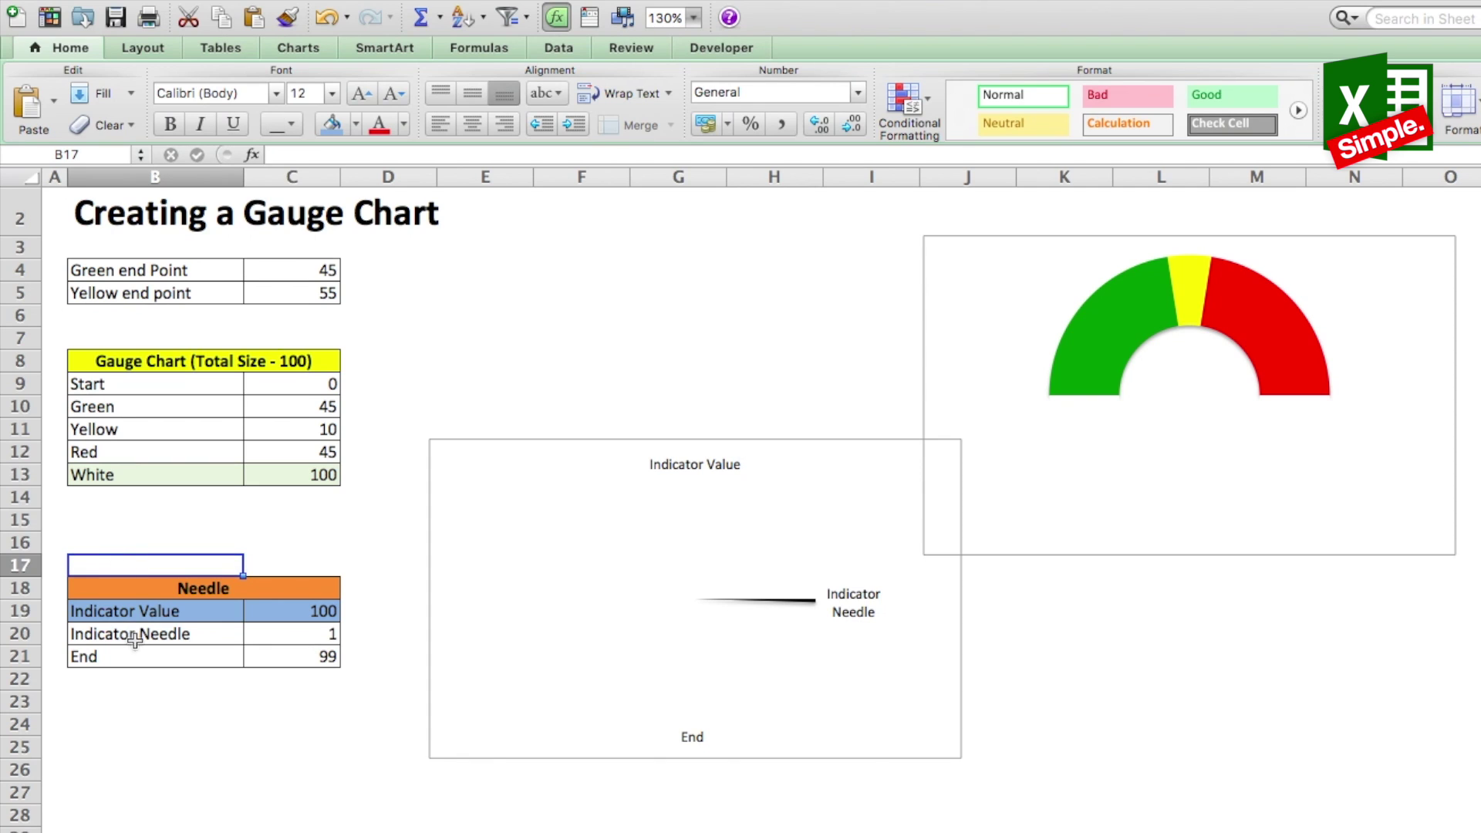
click(166, 634)
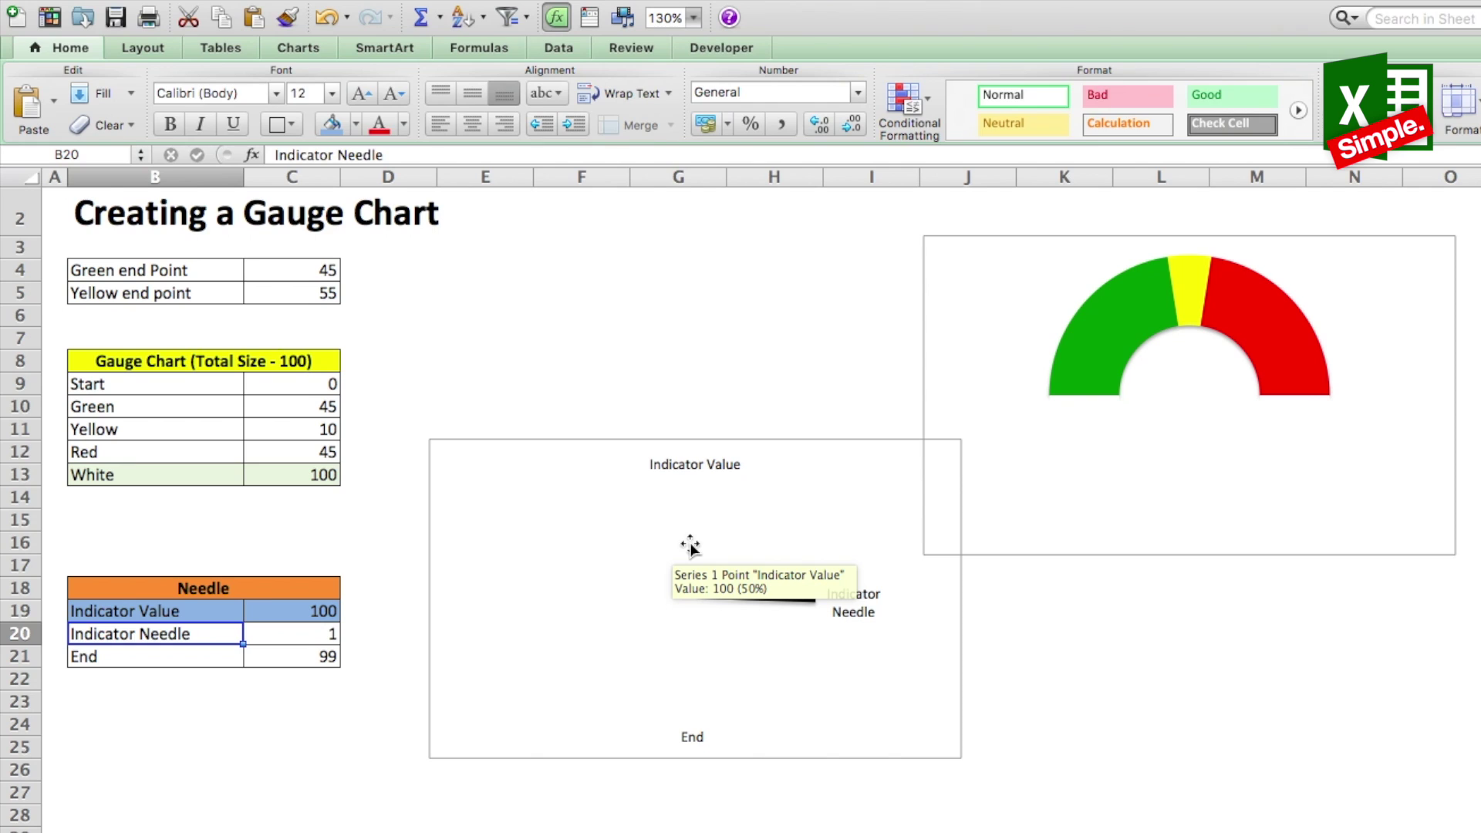
text(=)
click(324, 605)
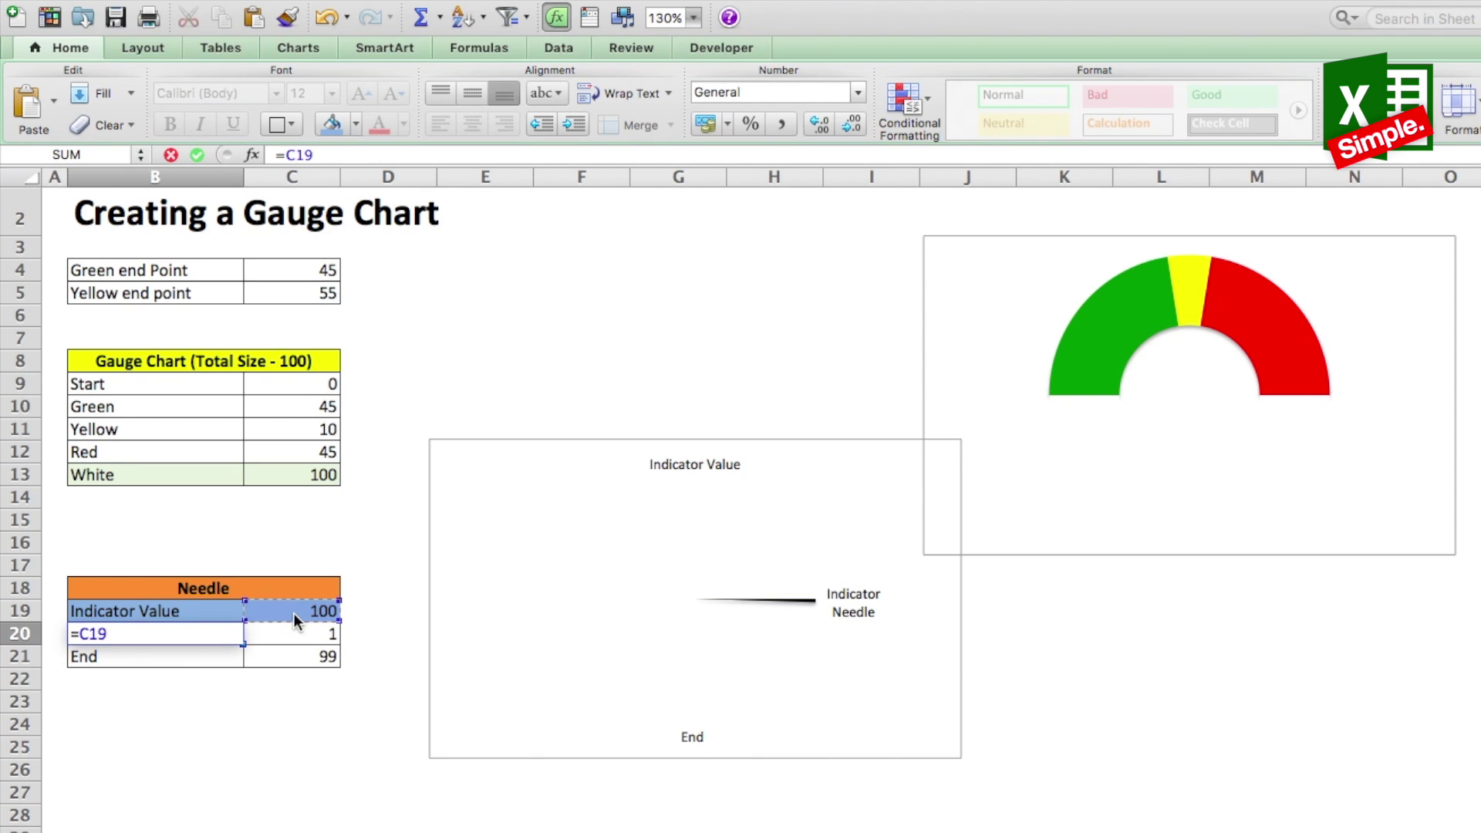
key(Return)
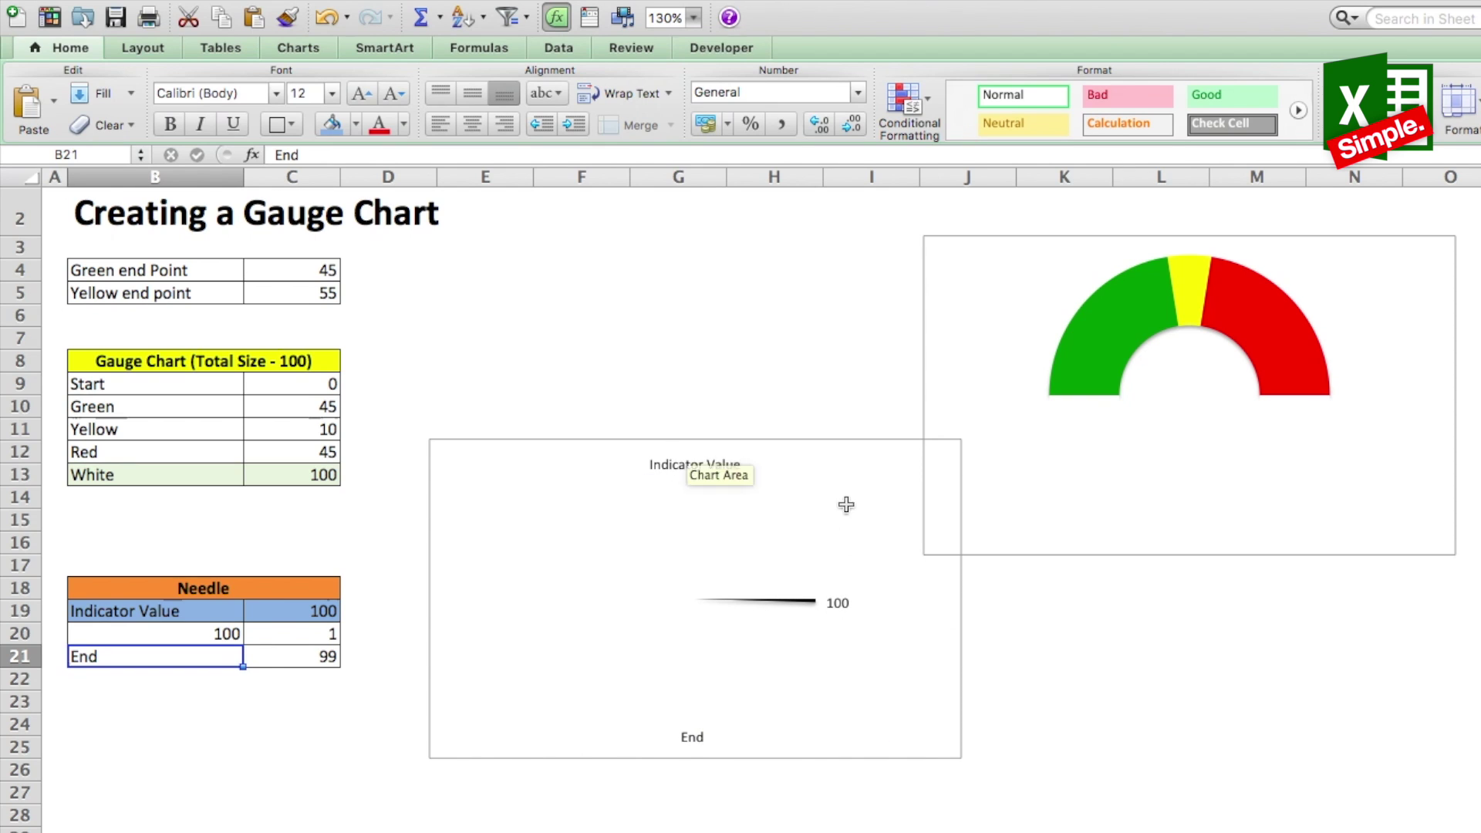
Delete the Indicator Value and End data labels from the needle chart.
click(579, 359)
click(717, 468)
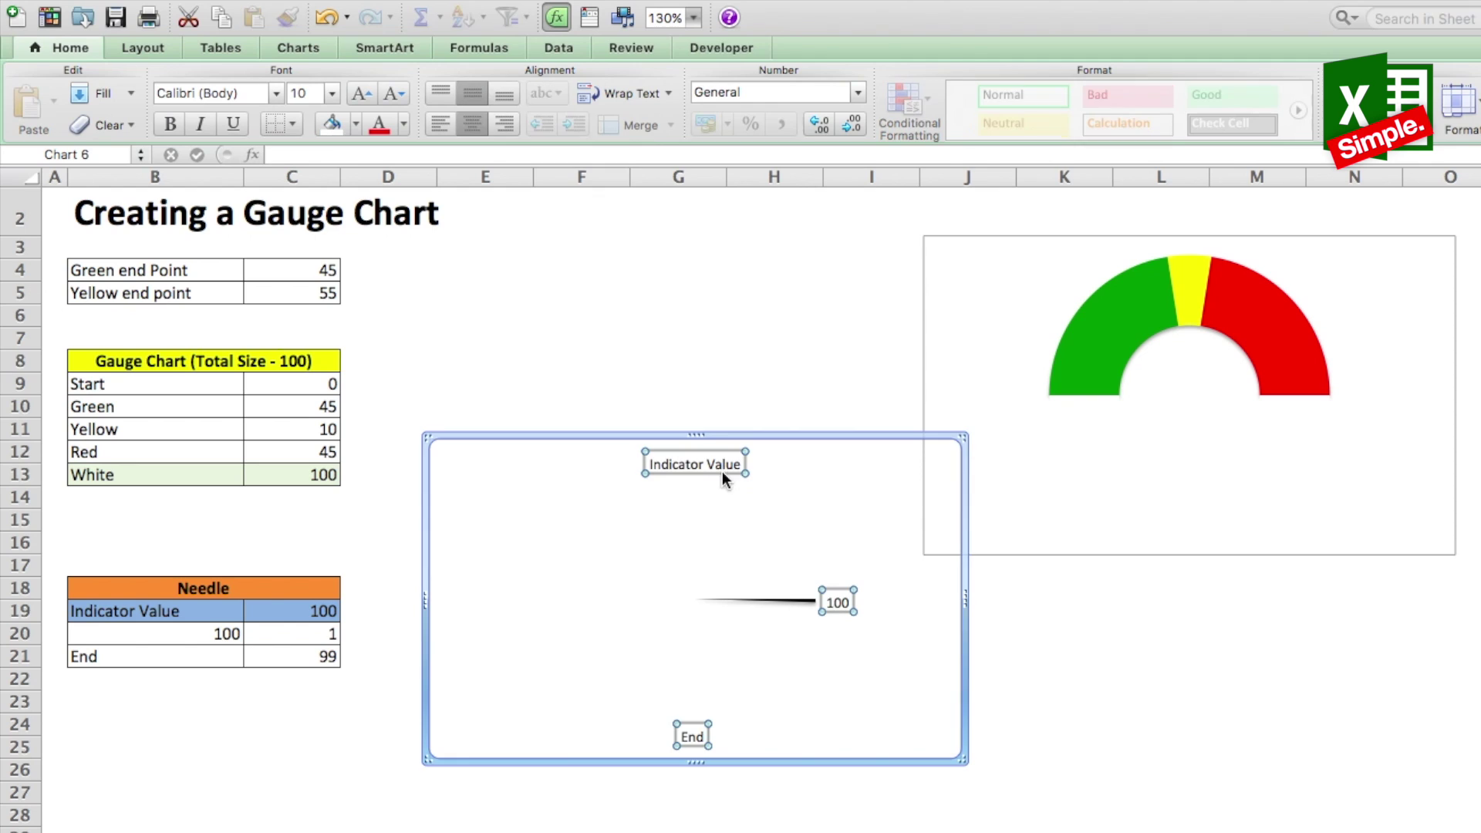
click(717, 468)
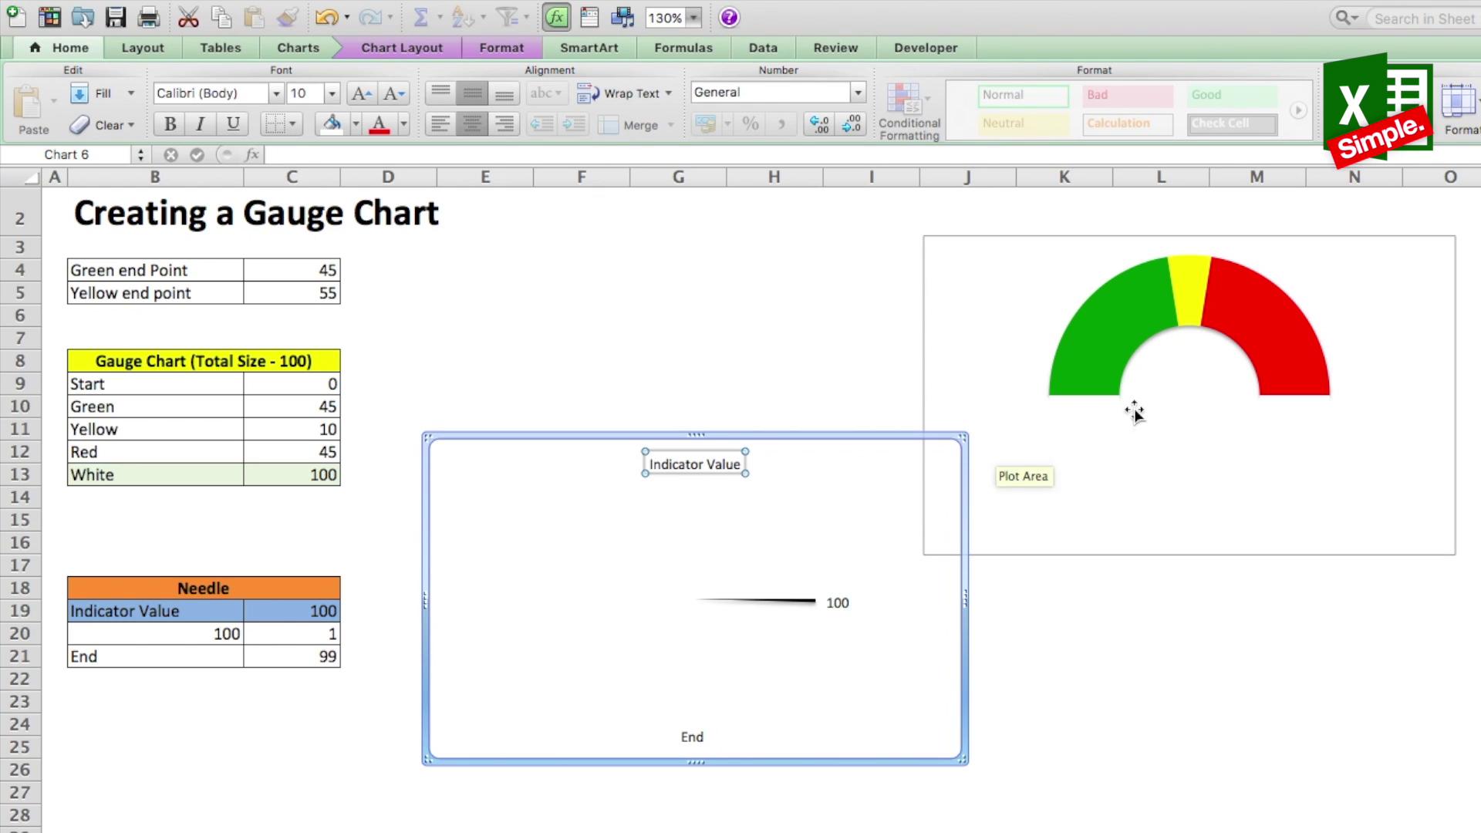
key(Delete)
click(691, 737)
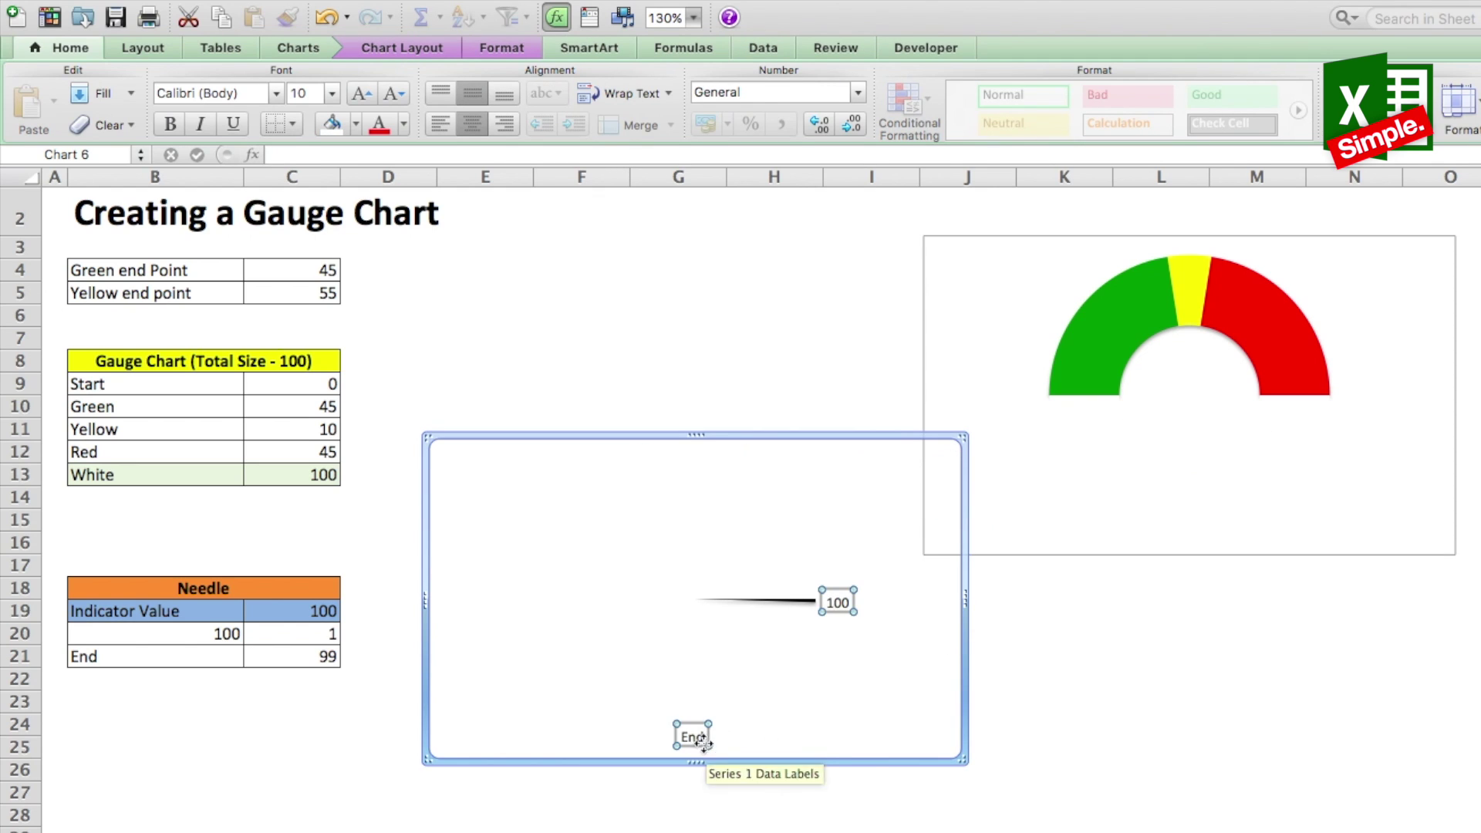
click(691, 736)
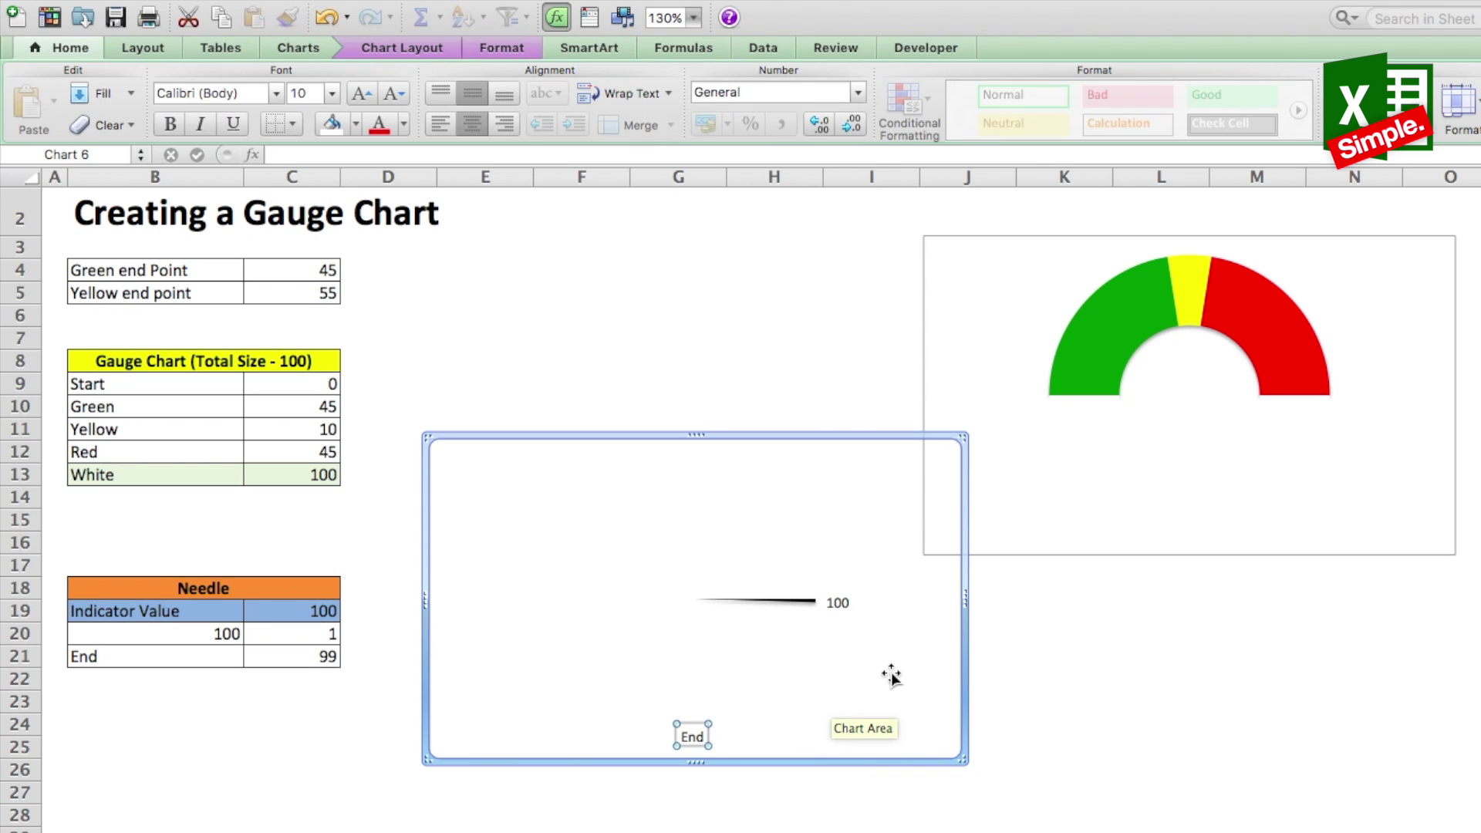
key(Delete)
Enter the test values 20, 90 and 30 for the Indicator Value.
key(Escape)
text(20)
key(Return)
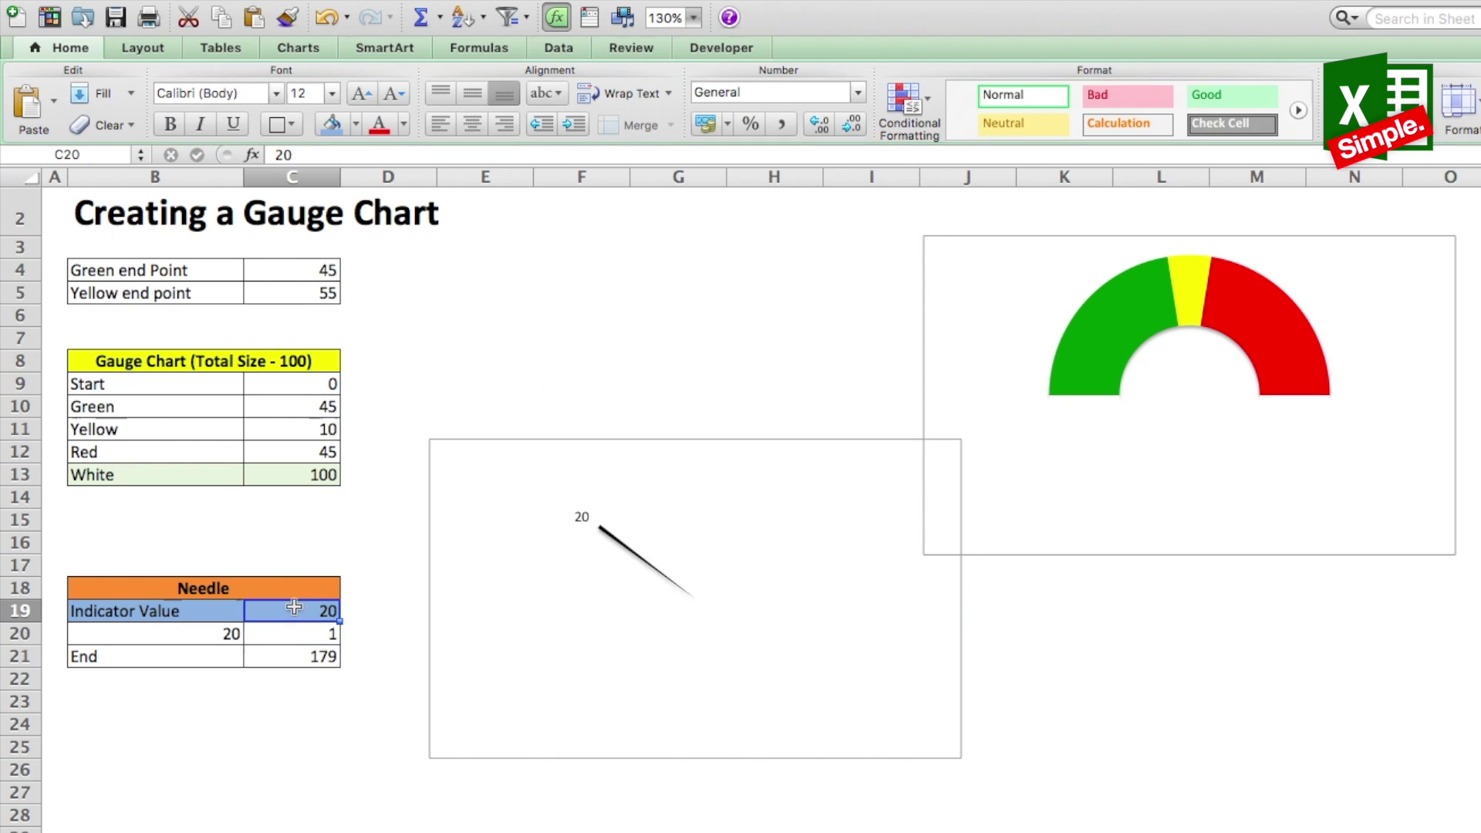
text(90)
key(Return)
click(294, 607)
text(30)
key(Return)
Drag the needle chart on top of the gauge chart.
click(479, 445)
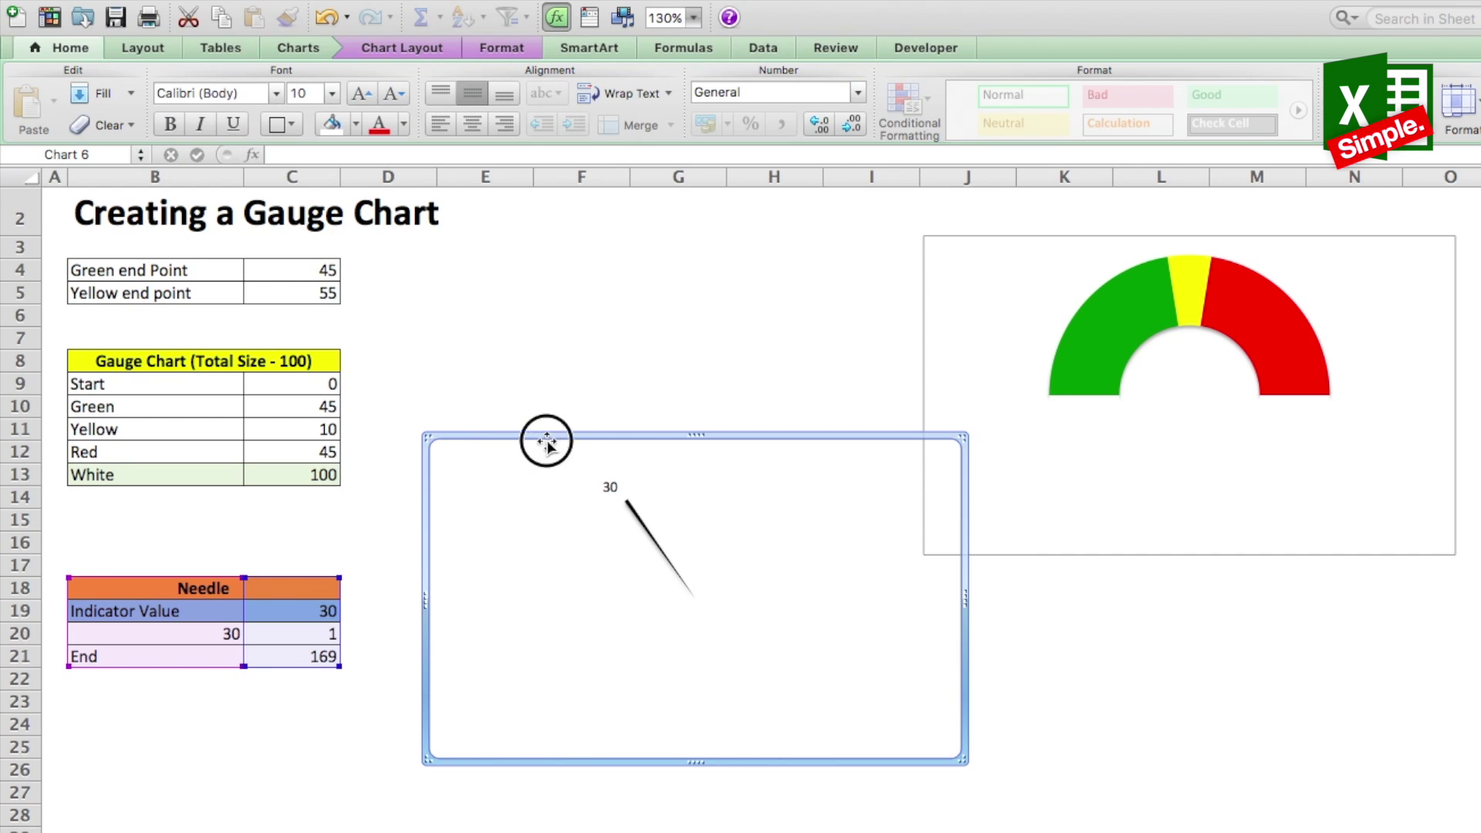
drag(547, 443, 1044, 239)
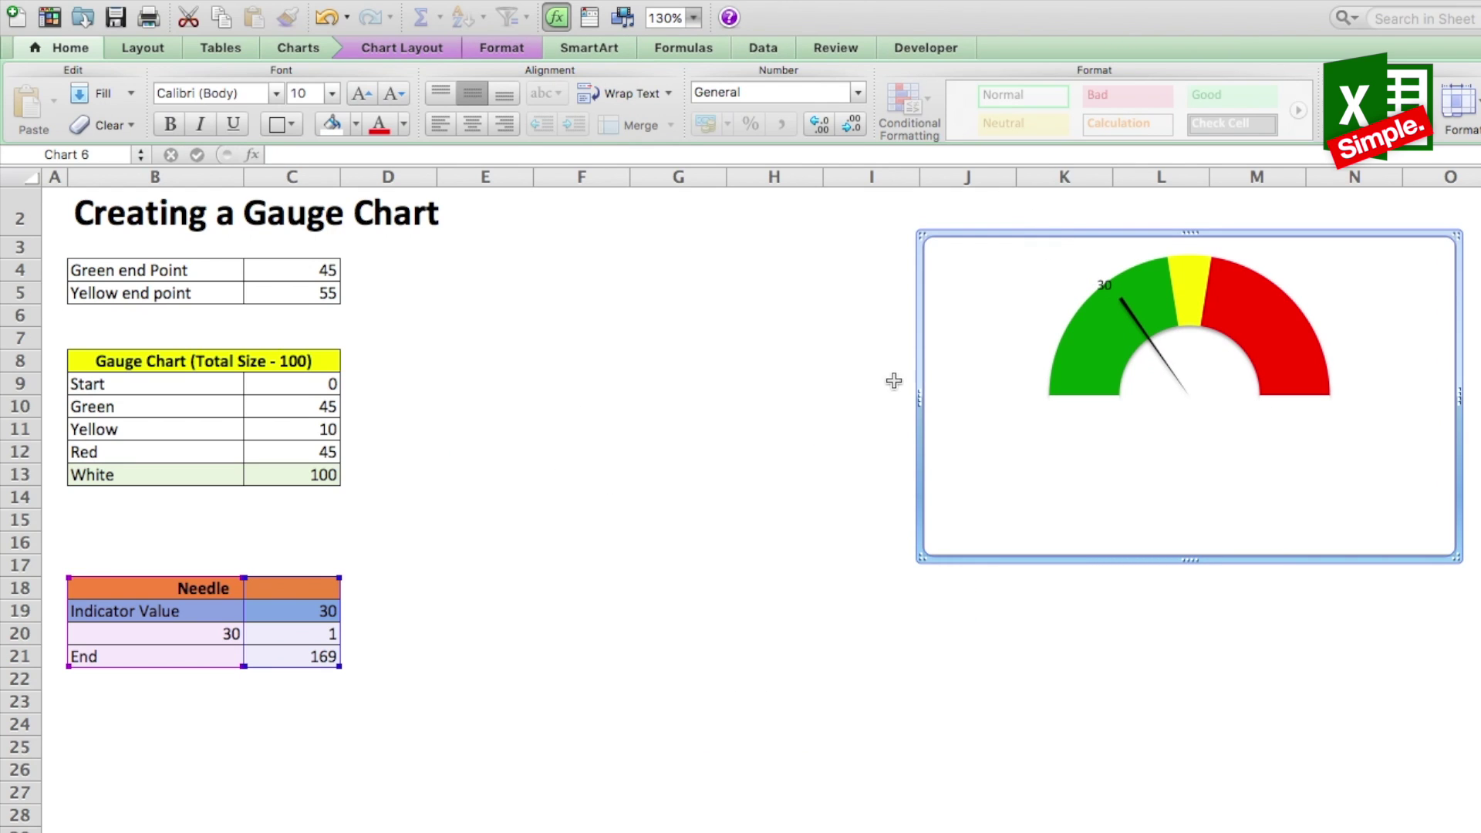
click(762, 403)
Test Indicator Values 10, 20 and 100 with the needle overlaid on the gauge.
click(305, 613)
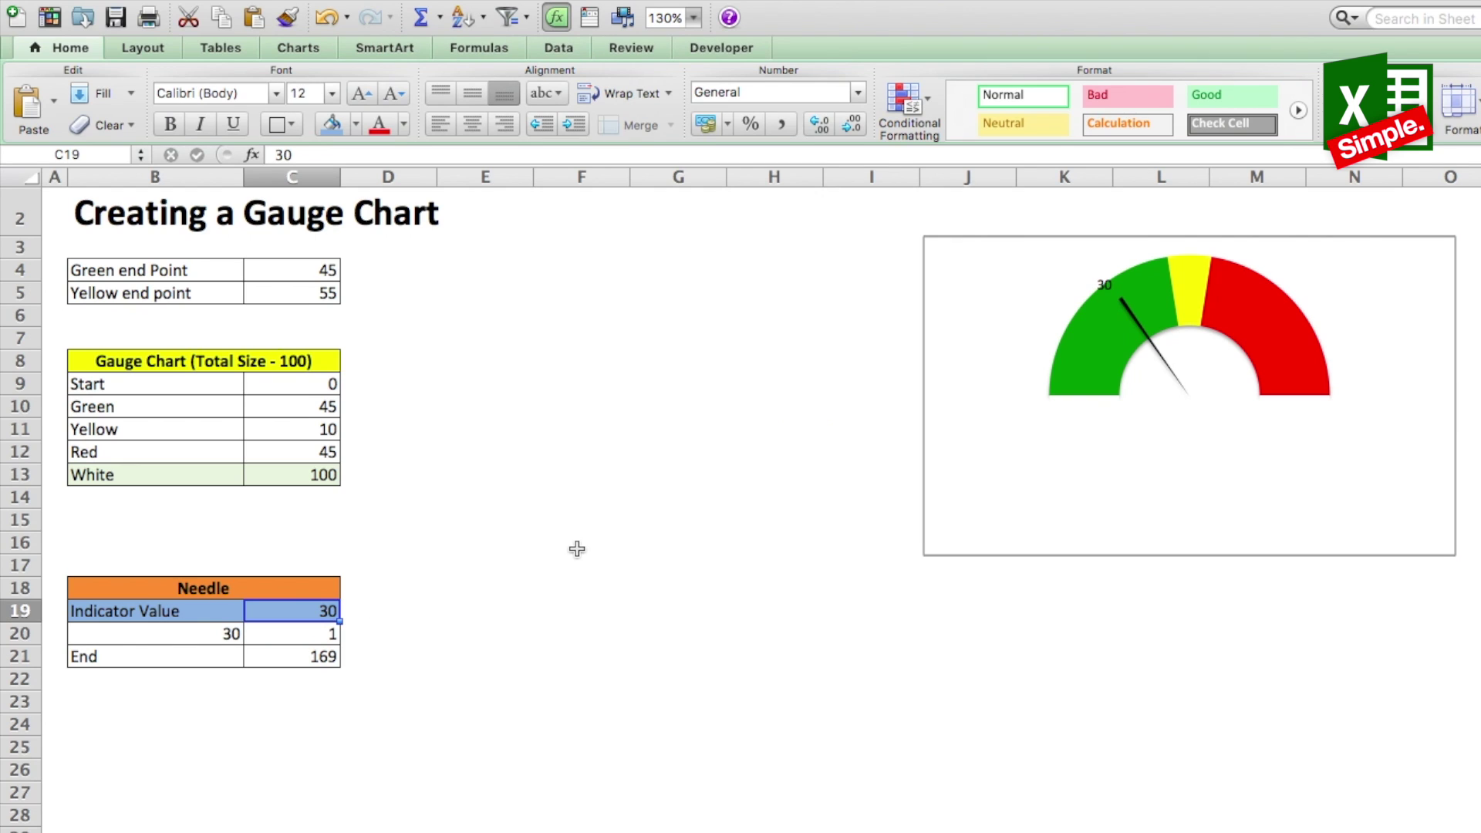
text(10)
key(Return)
key(Up)
text(20)
key(Return)
key(Up)
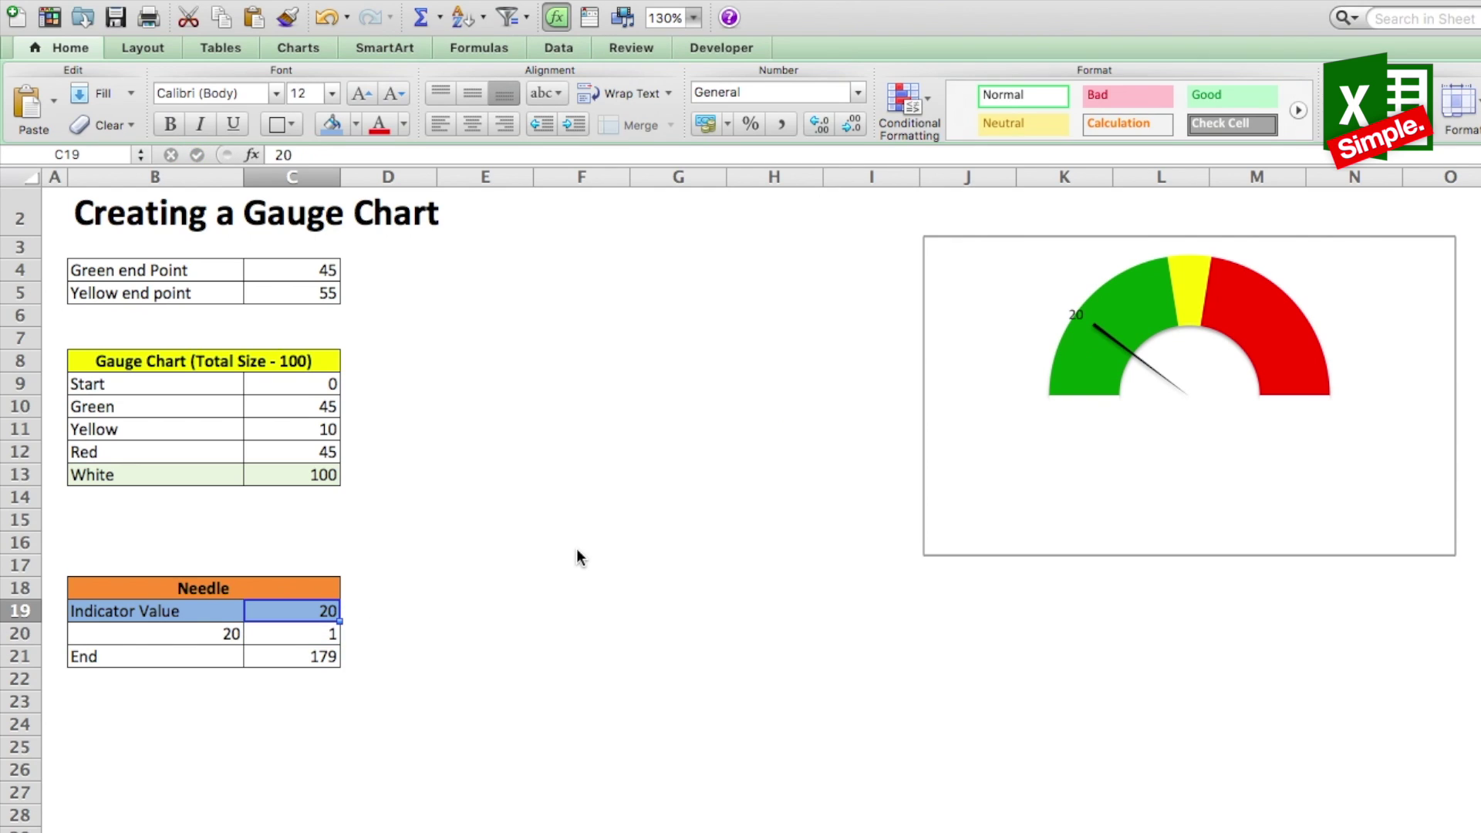
text(100)
key(Return)
key(Up)
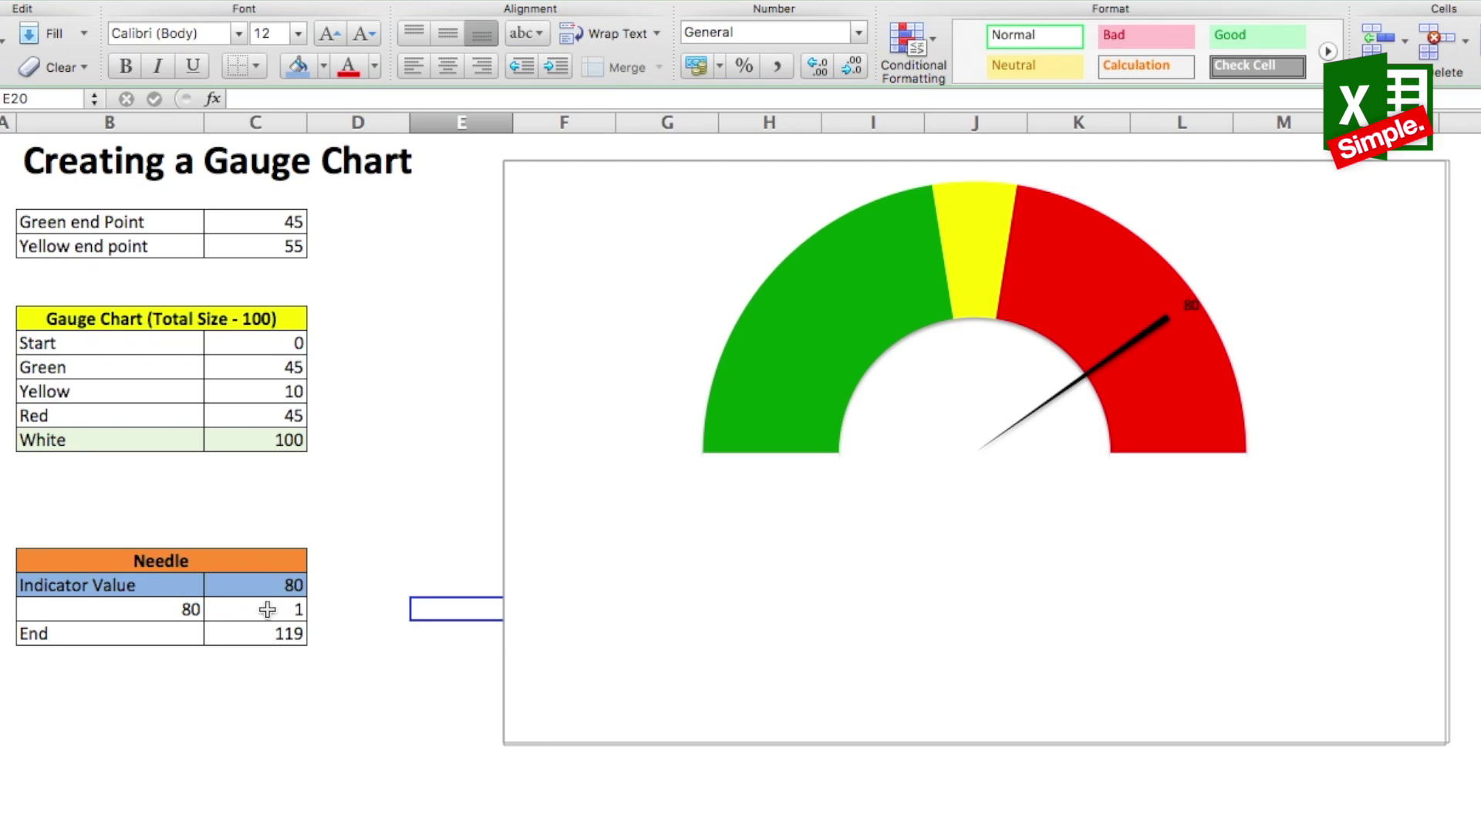
Enter Indicator Values 10, 20, 30, 40 and 50 in C19 to watch the needle sweep.
click(255, 584)
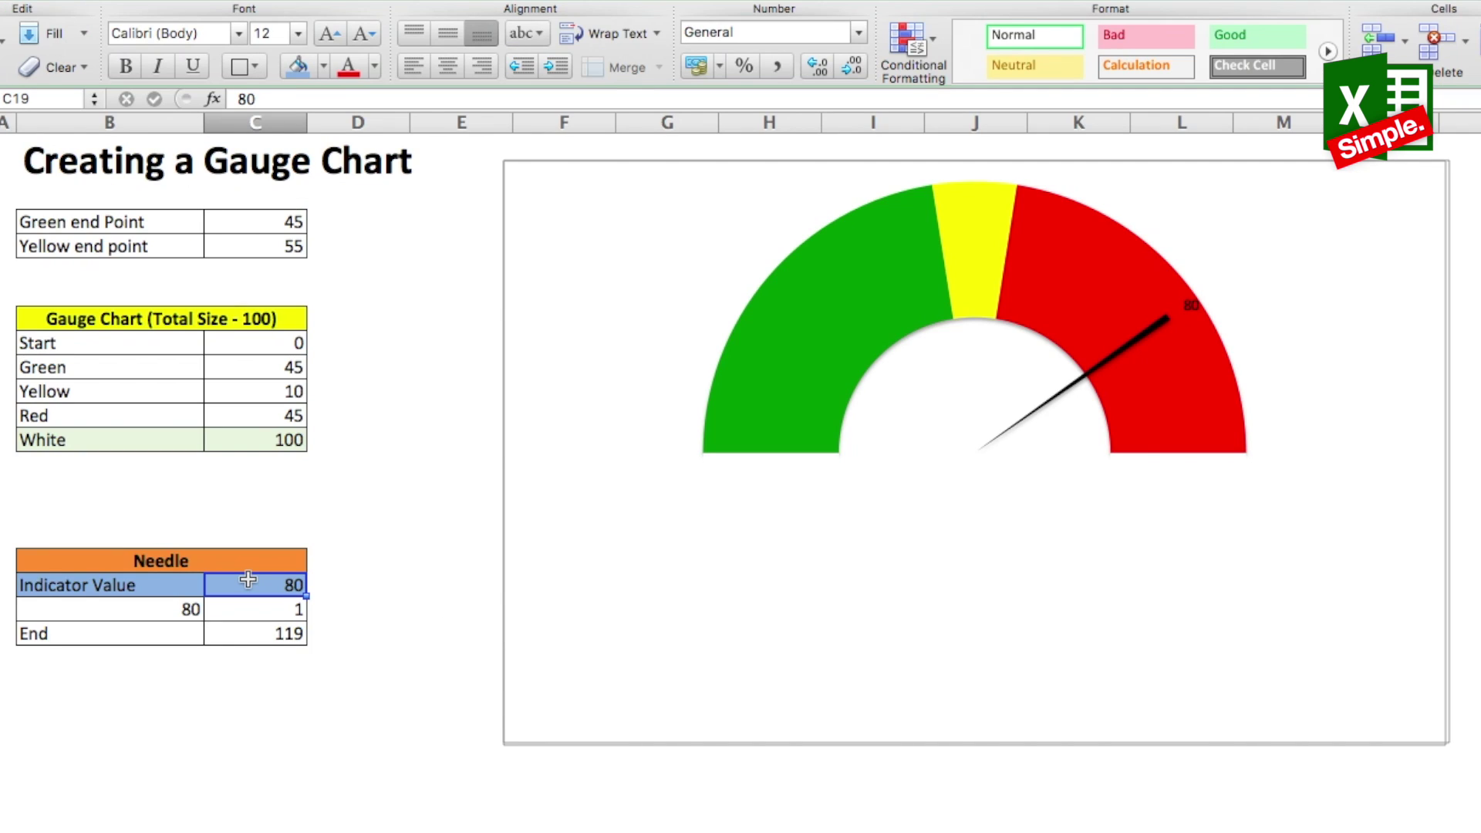
text(10)
key(Return)
key(Up)
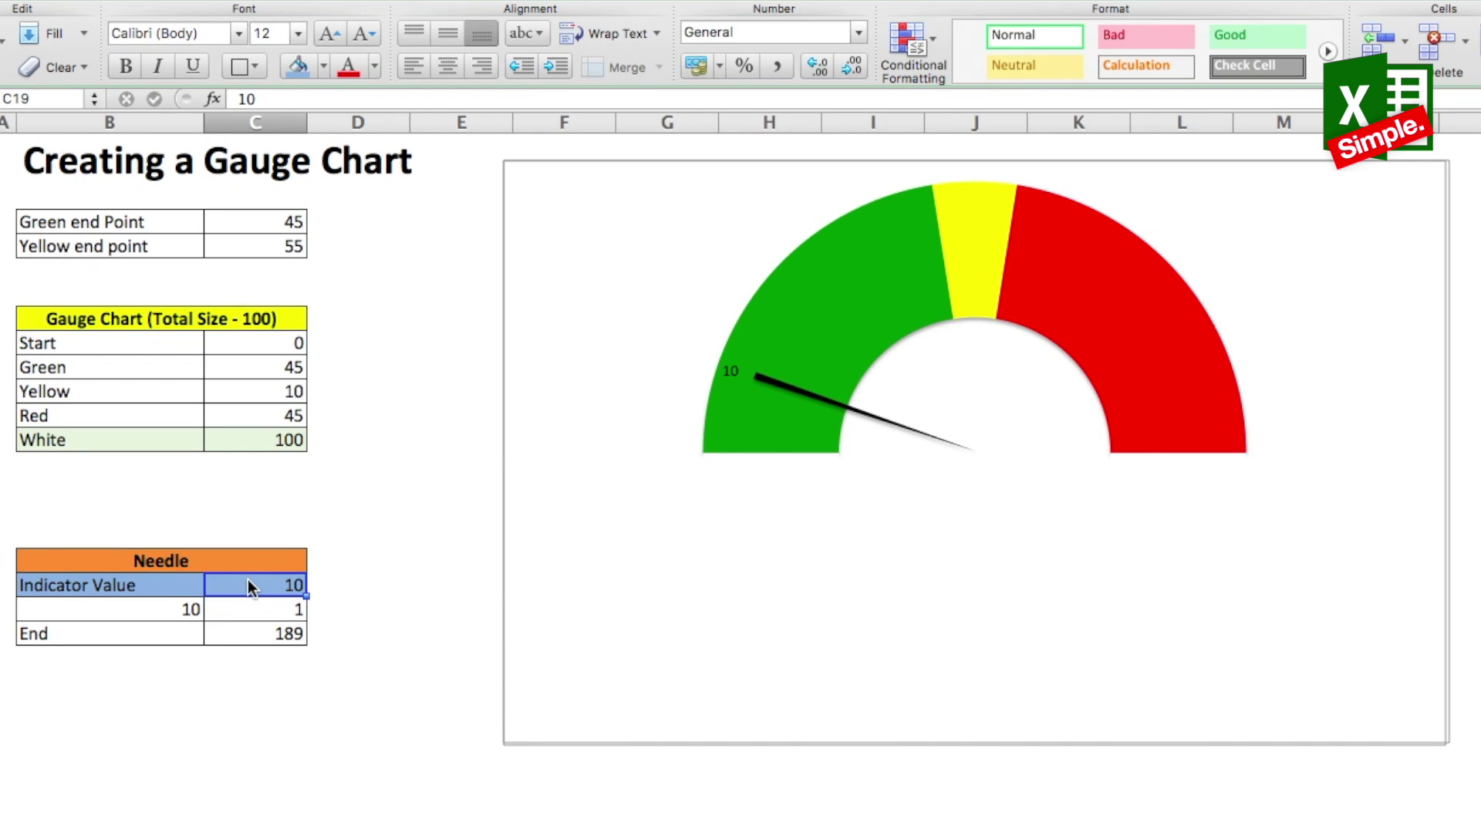
text(20)
key(Return)
key(Up)
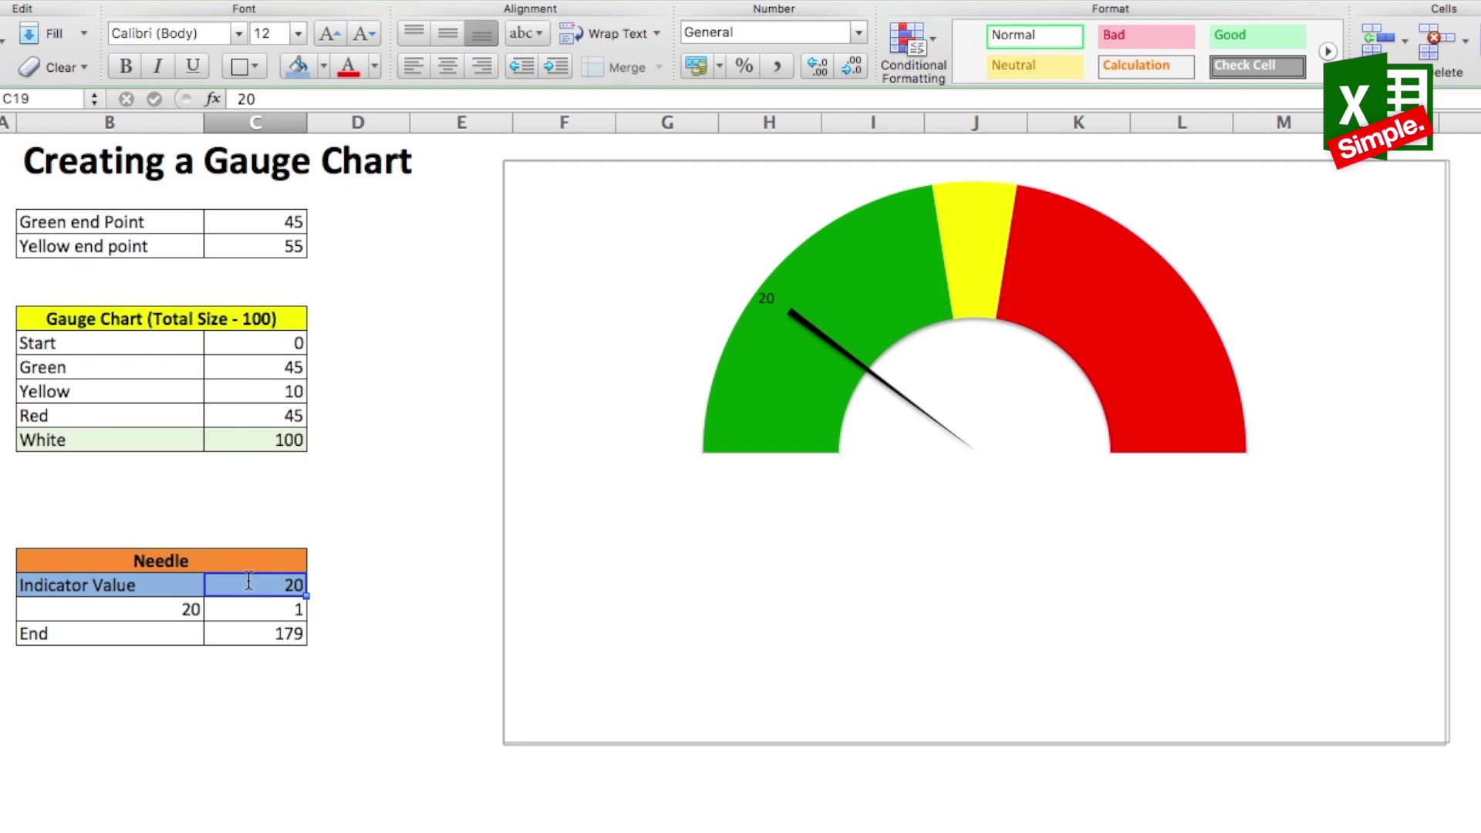
text(30)
key(Return)
key(Up)
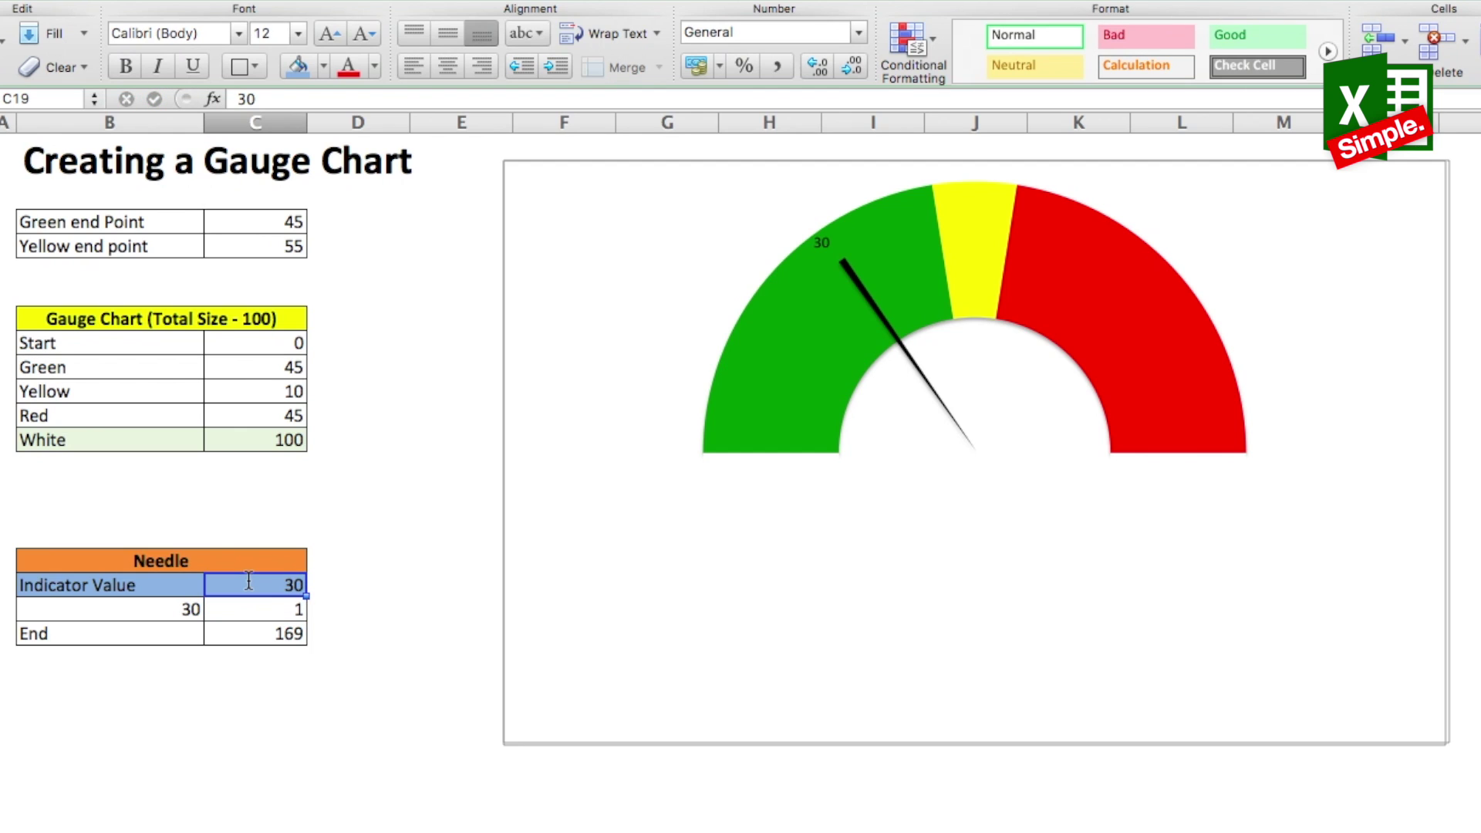
text(40)
key(Return)
key(Up)
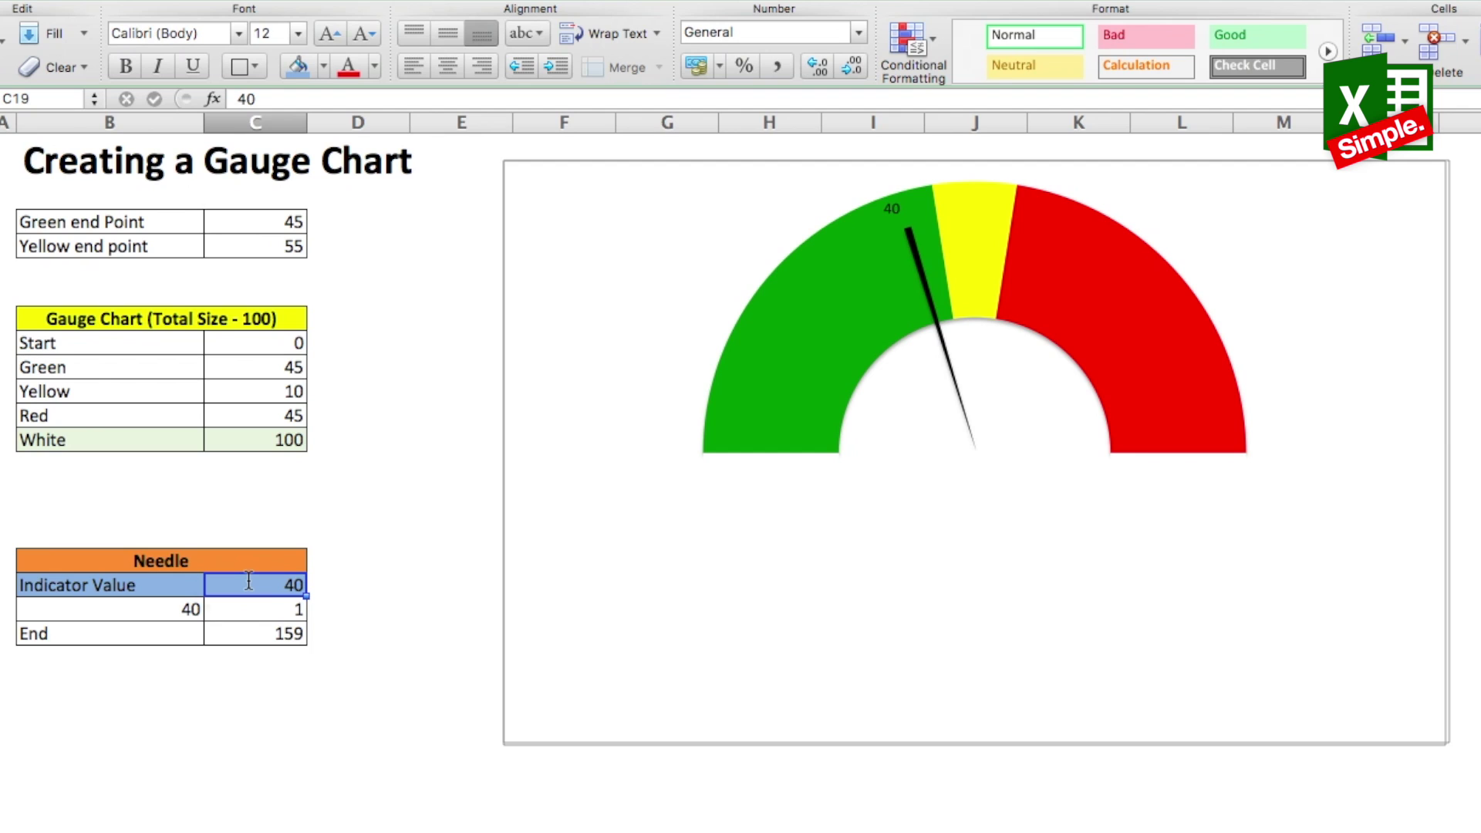
text(50)
key(Return)
Try Indicator Values 90, 100 and 80 in C19, then settle on 70 in the red zone.
key(Up)
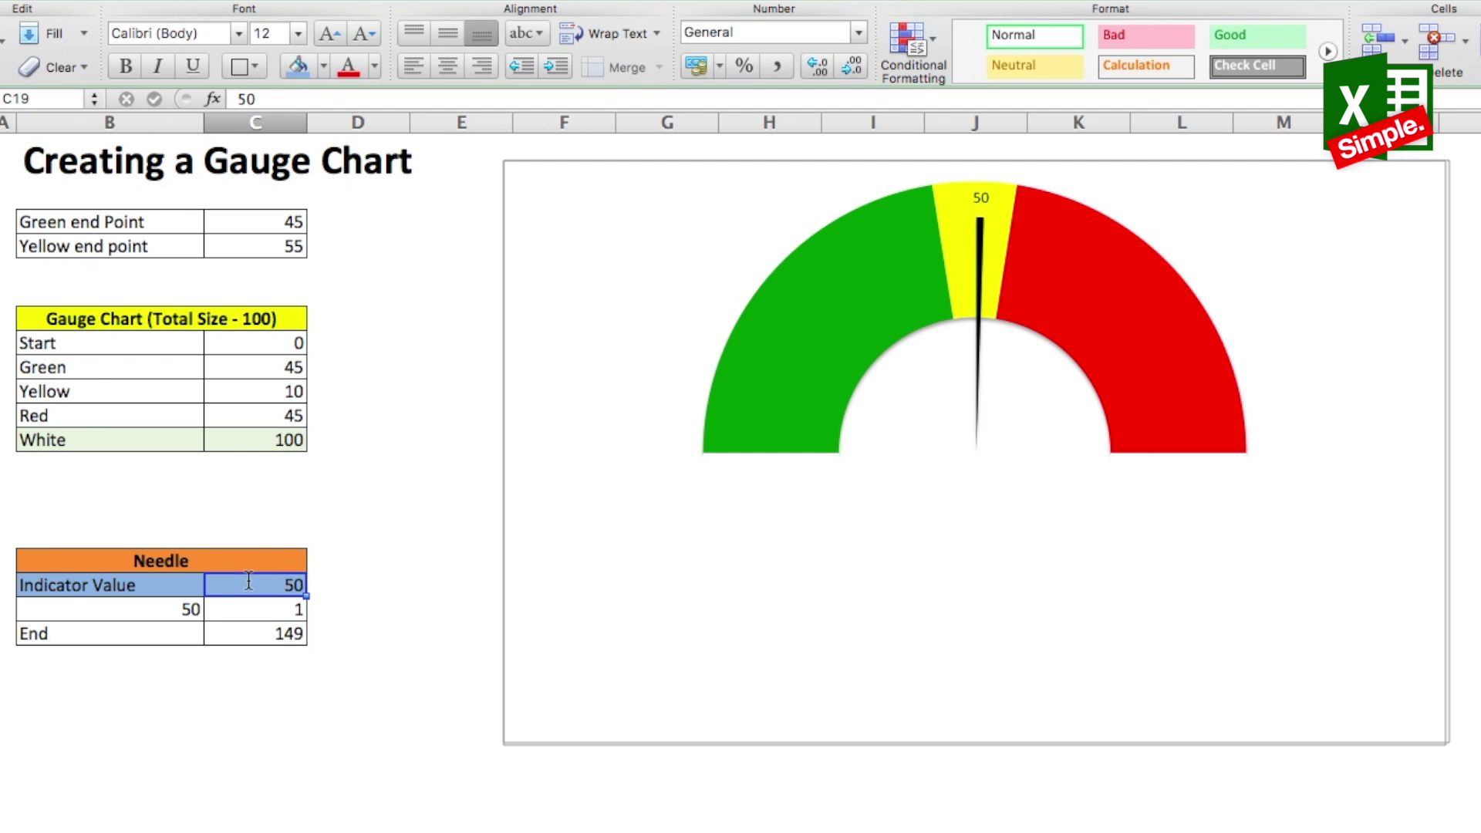
text(90)
key(Return)
key(Up)
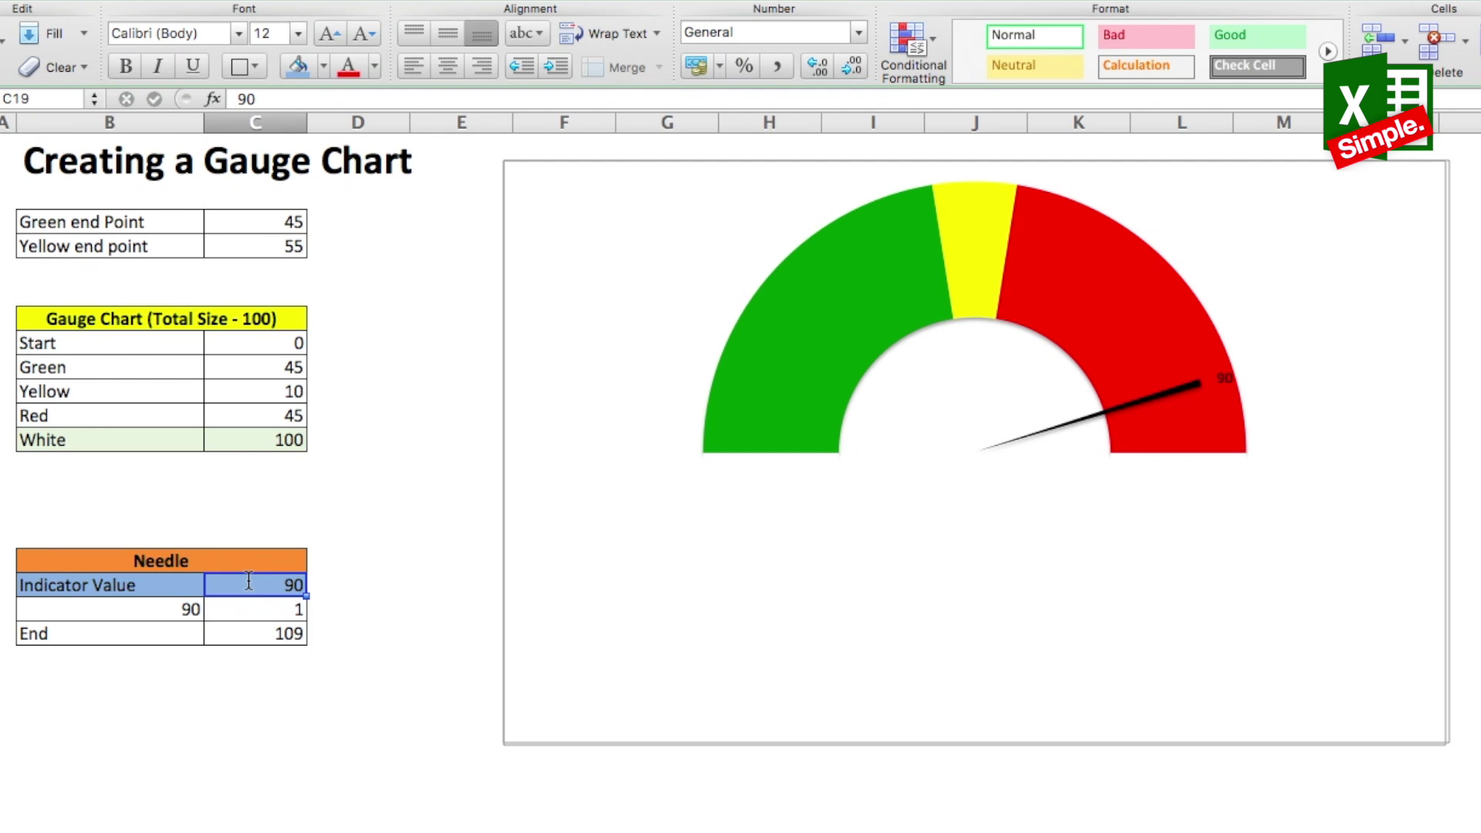
text(100)
key(Return)
key(Up)
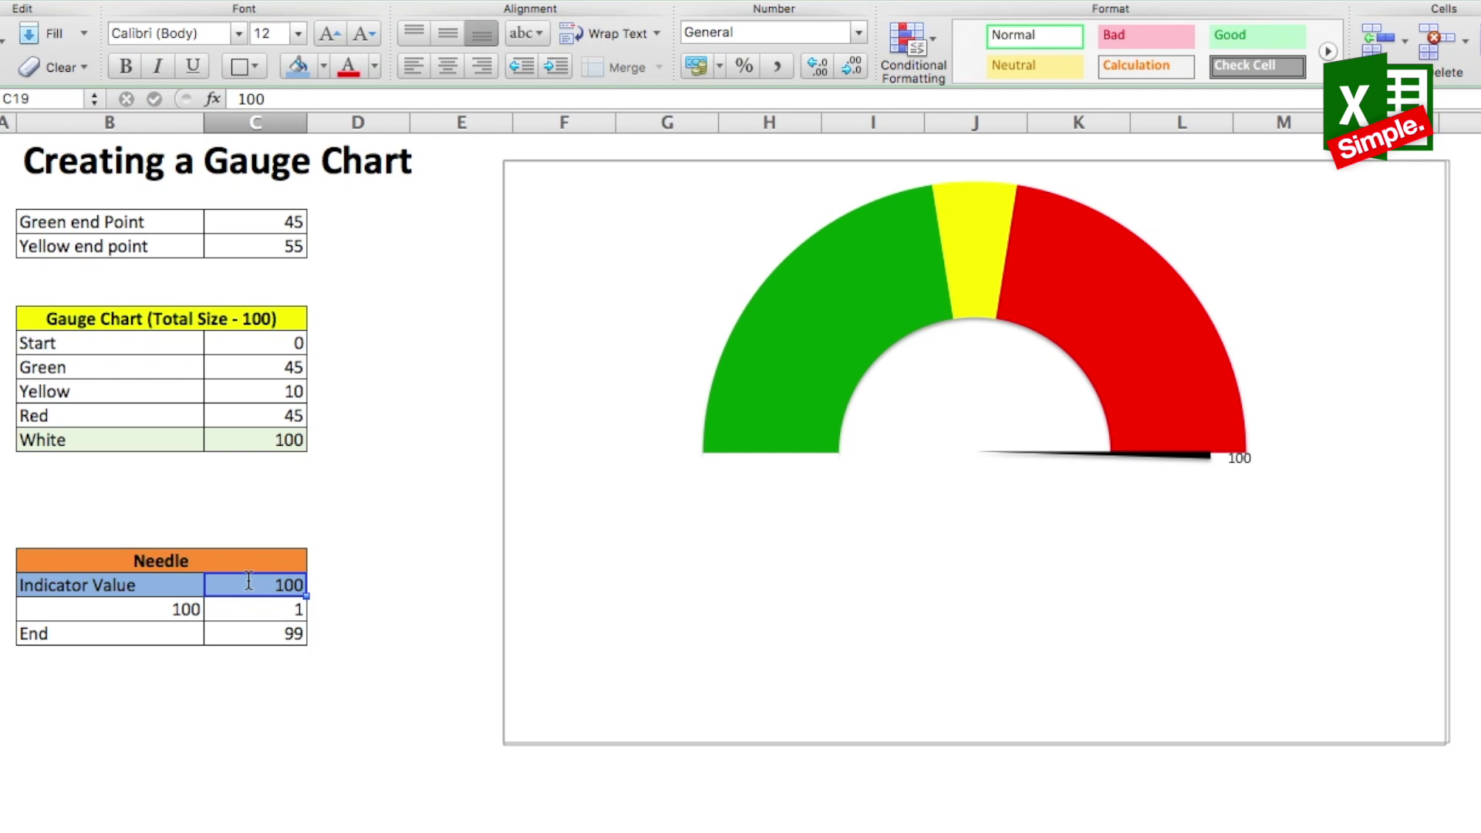
text(80)
key(Return)
key(Up)
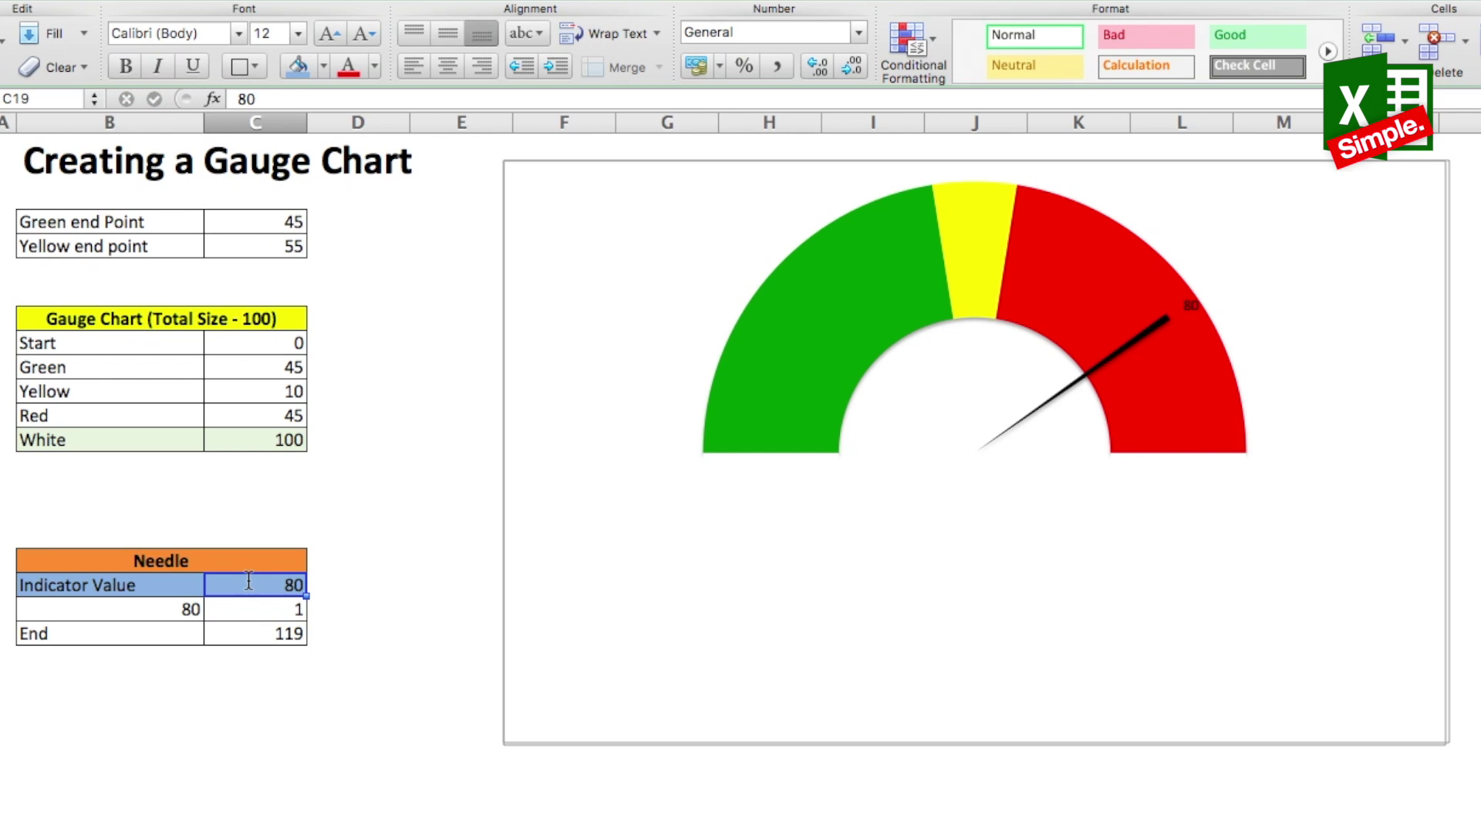
text(70)
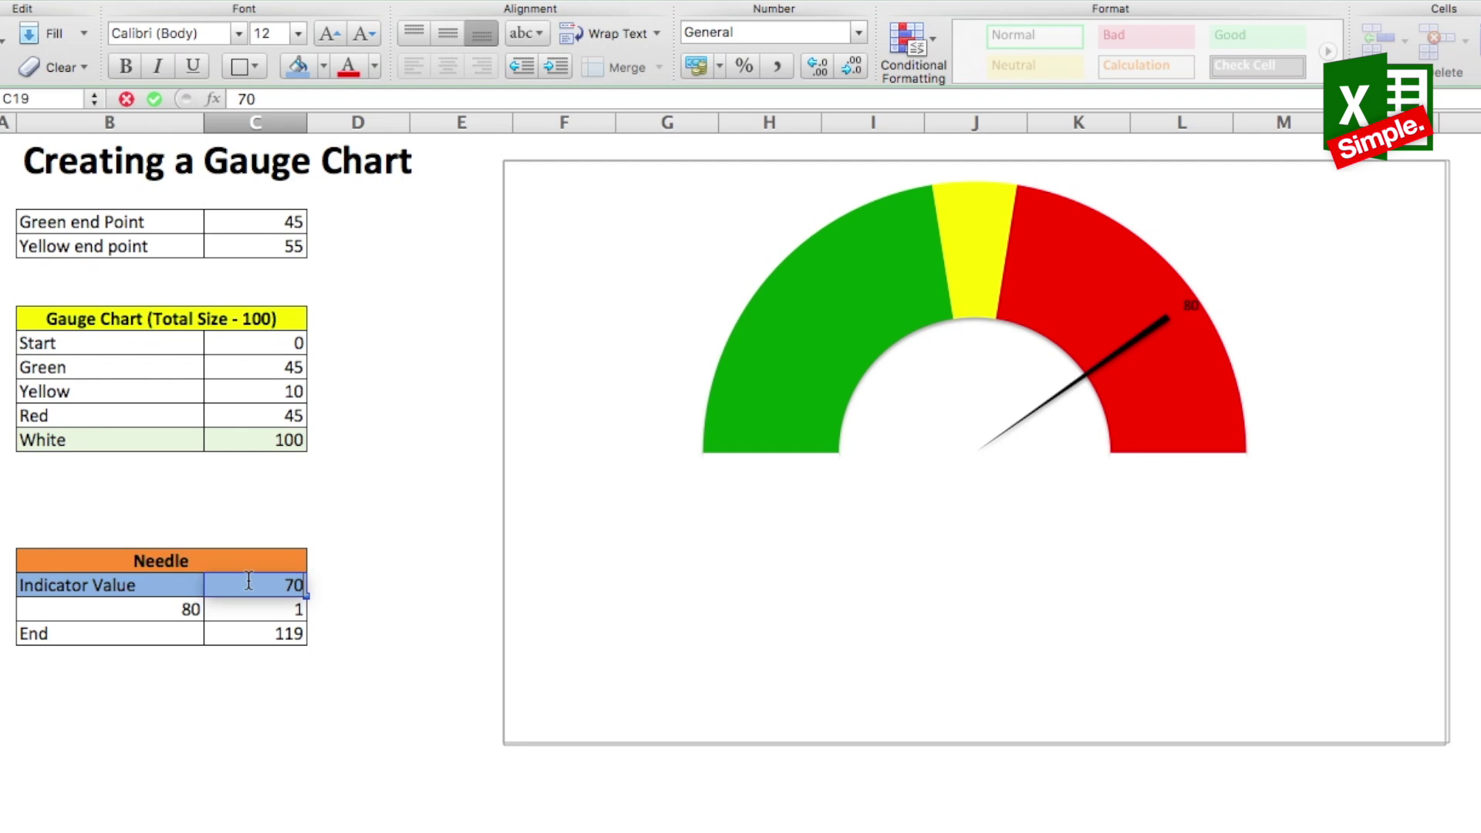
key(Return)
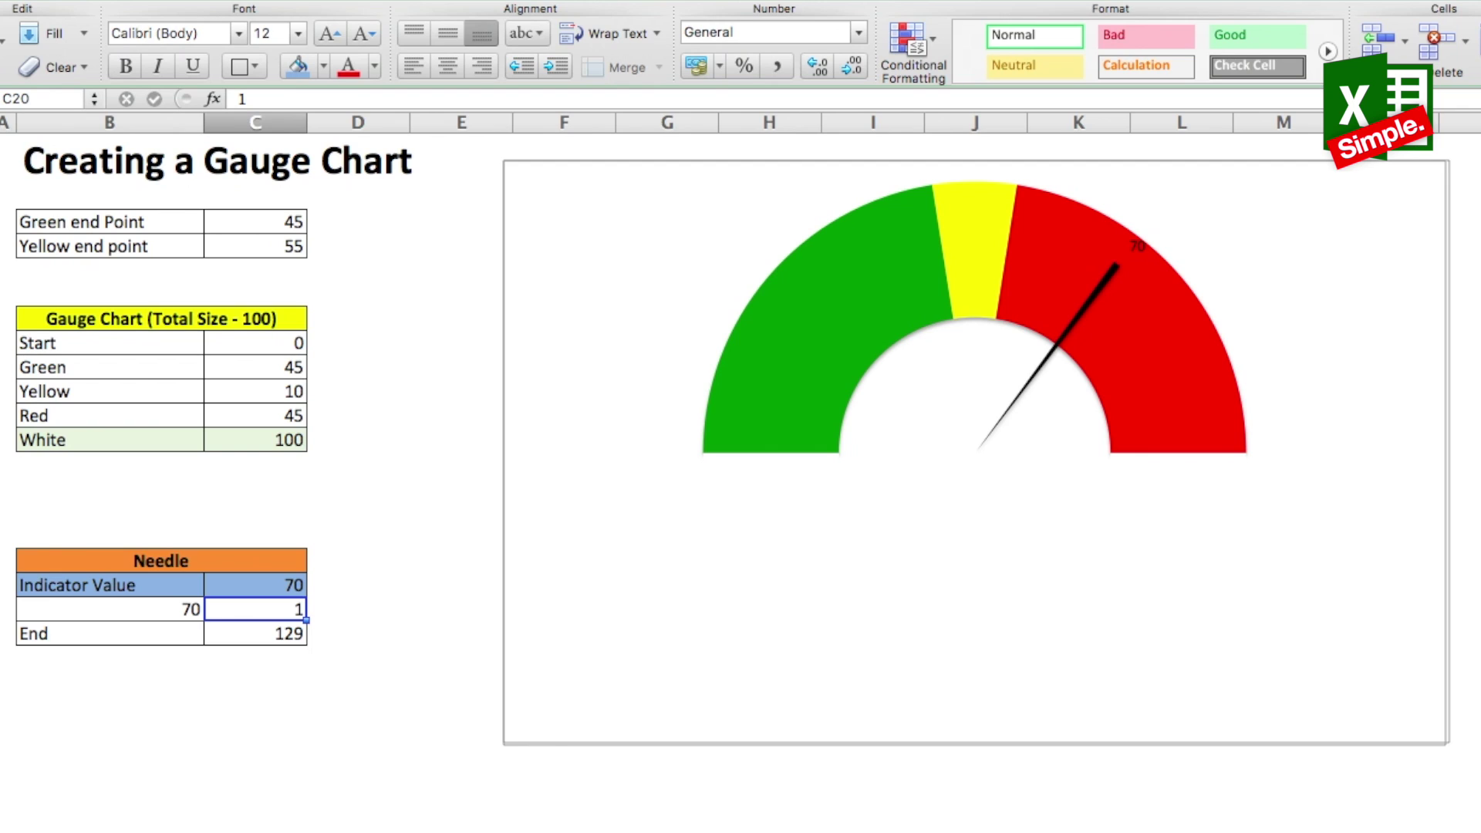
click(258, 581)
text(4)
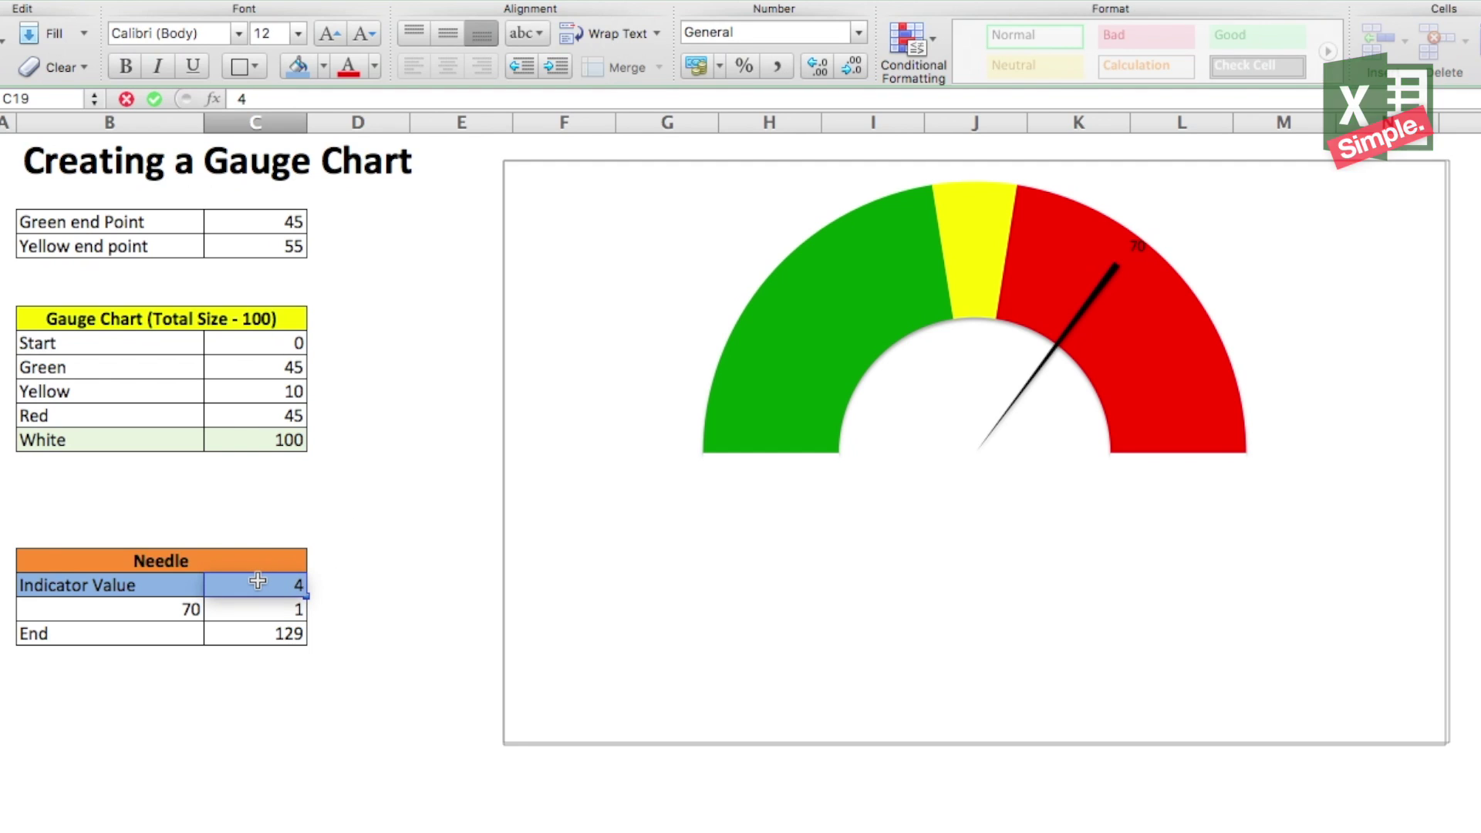